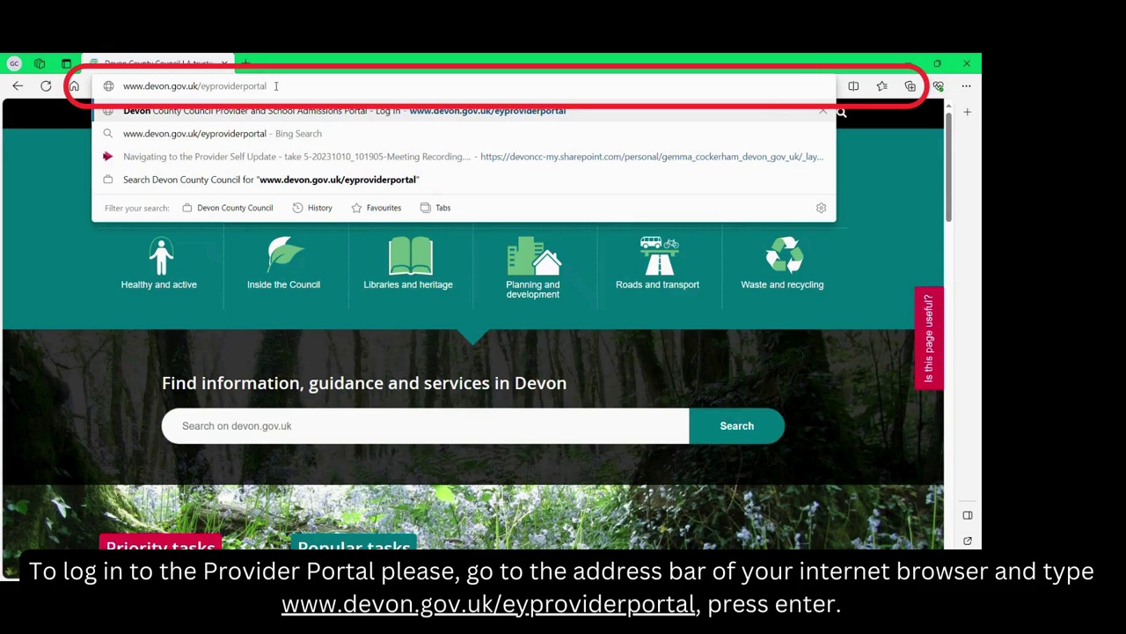
{"action": "key", "text": "Return"}
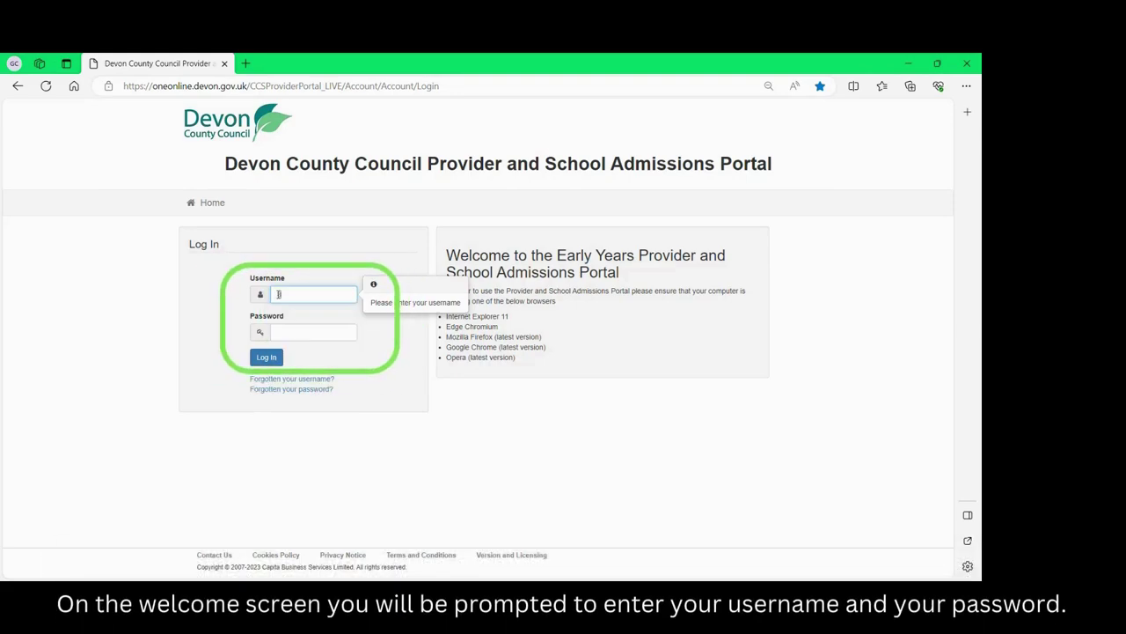
{"action": "type", "text": "1780010P"}
{"action": "key", "text": "Tab"}
{"action": "key", "text": "ctrl+v"}
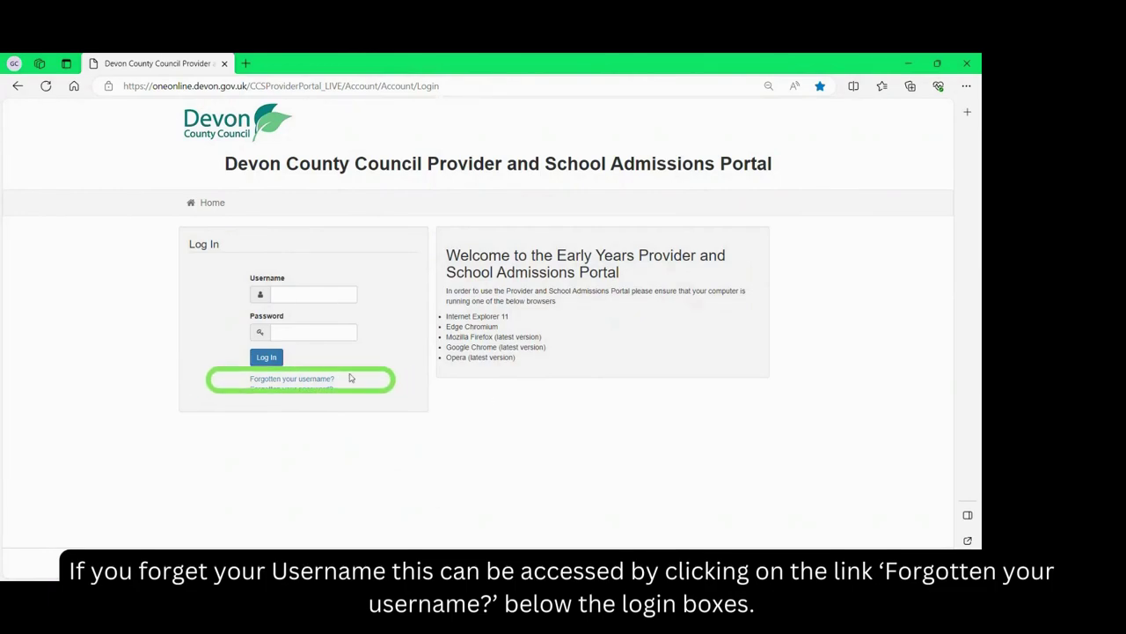
Submit the forgotten-username form with the registered e-mail address.
{"action": "left_click", "coordinate": [321, 380]}
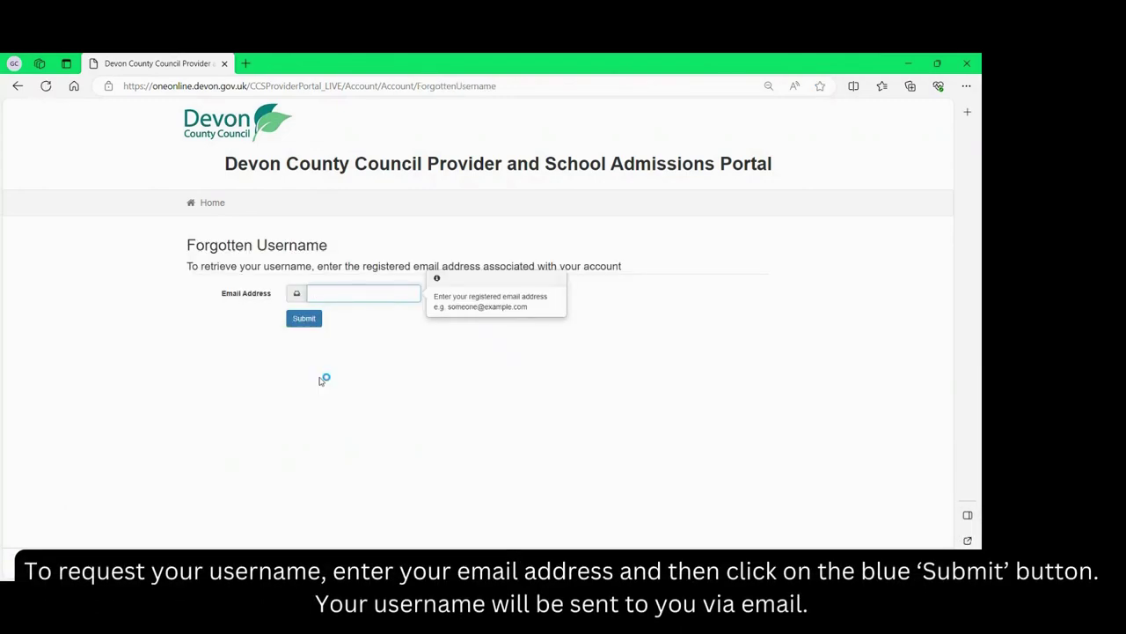
{"action": "key", "text": "ctrl+v"}
{"action": "left_click", "coordinate": [303, 318]}
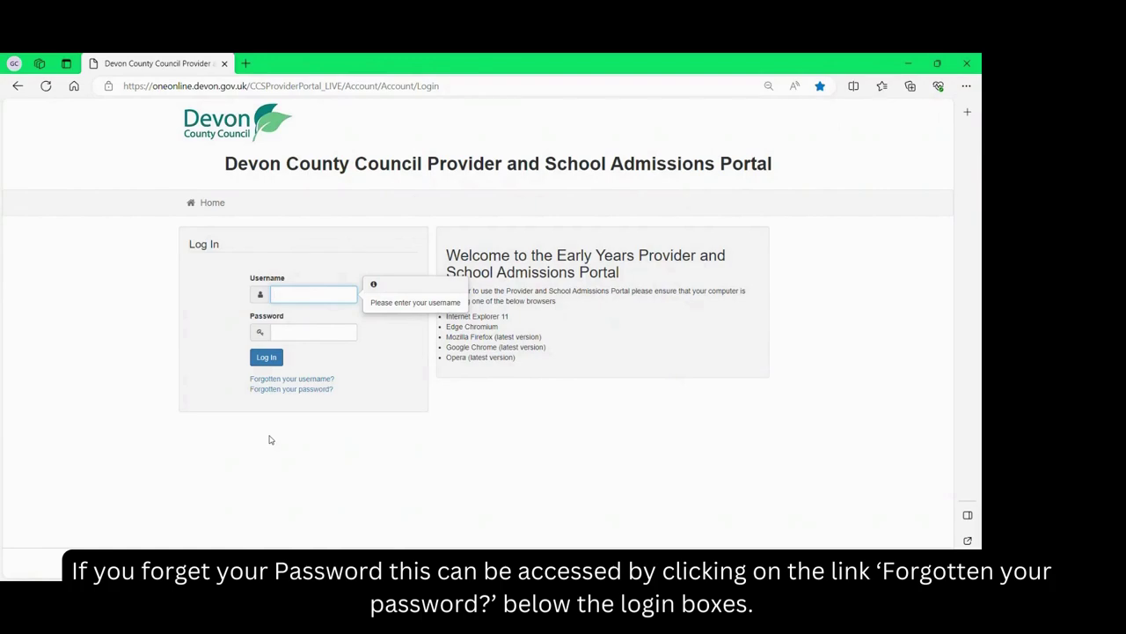
Submit the forgotten-password form with the account username and registered e-mail address.
{"action": "left_click", "coordinate": [280, 389]}
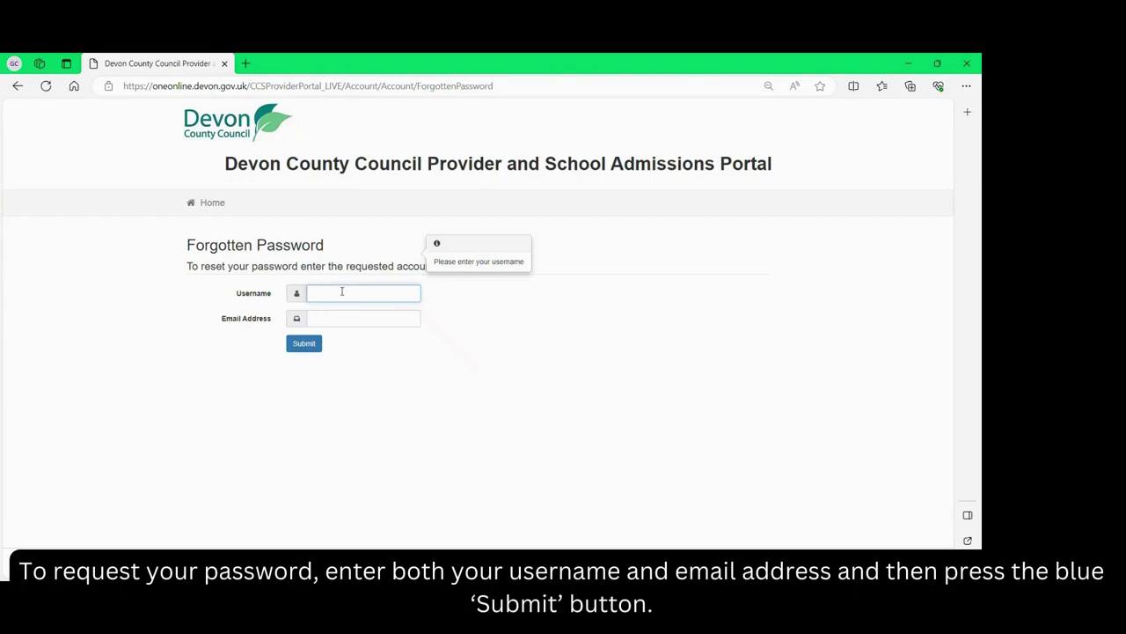
{"action": "type", "text": "87800104"}
{"action": "key", "text": "Tab"}
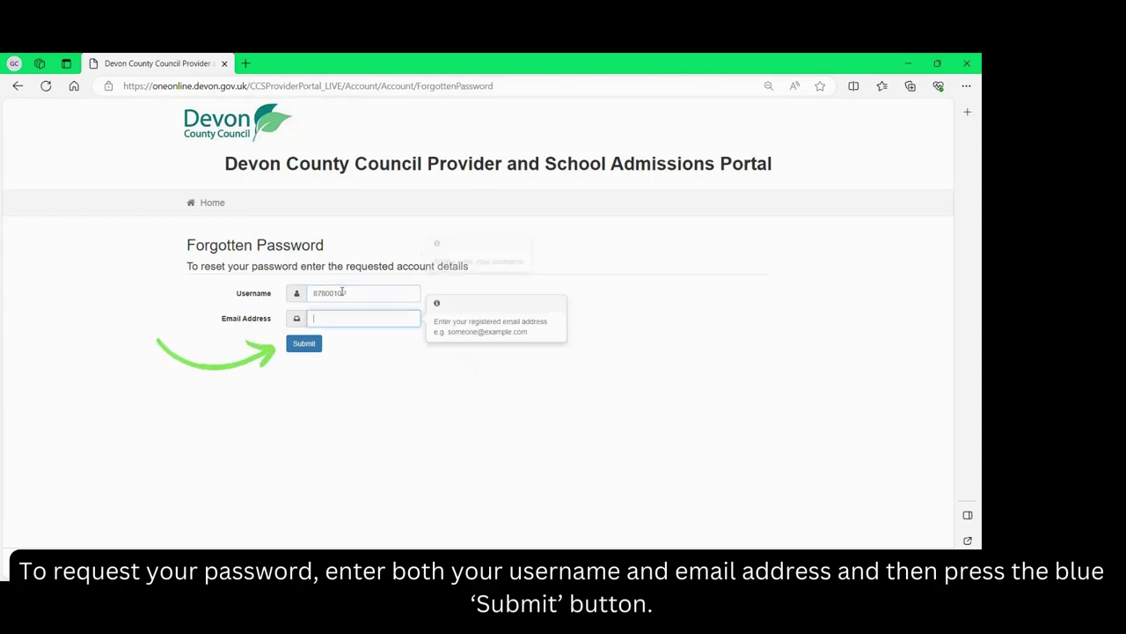
{"action": "key", "text": "ctrl+v"}
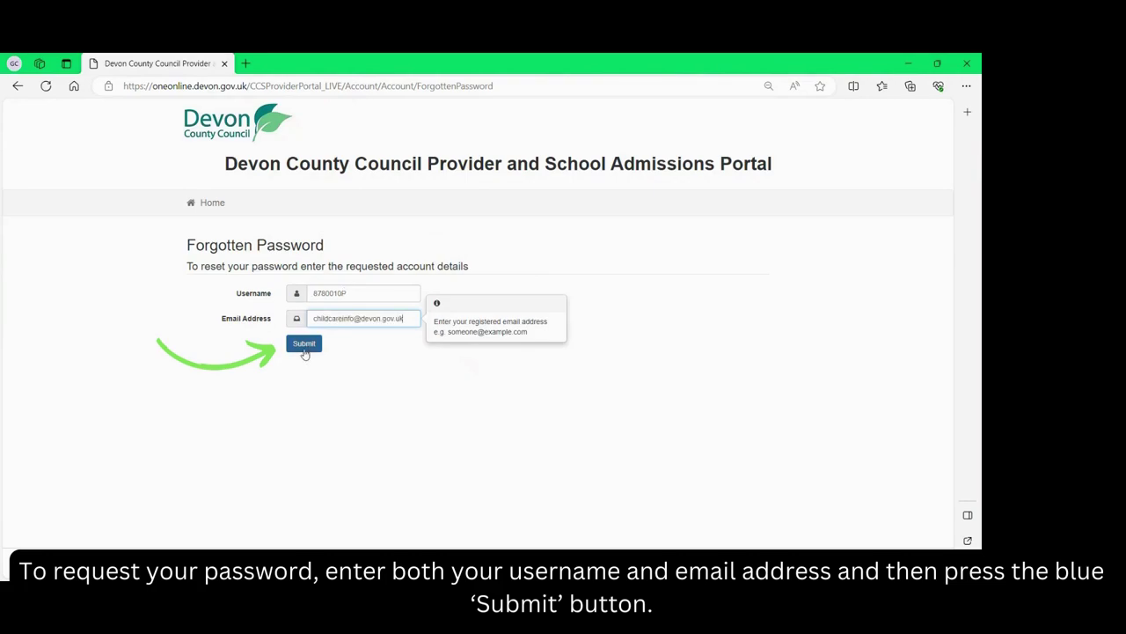
{"action": "left_click", "coordinate": [304, 350]}
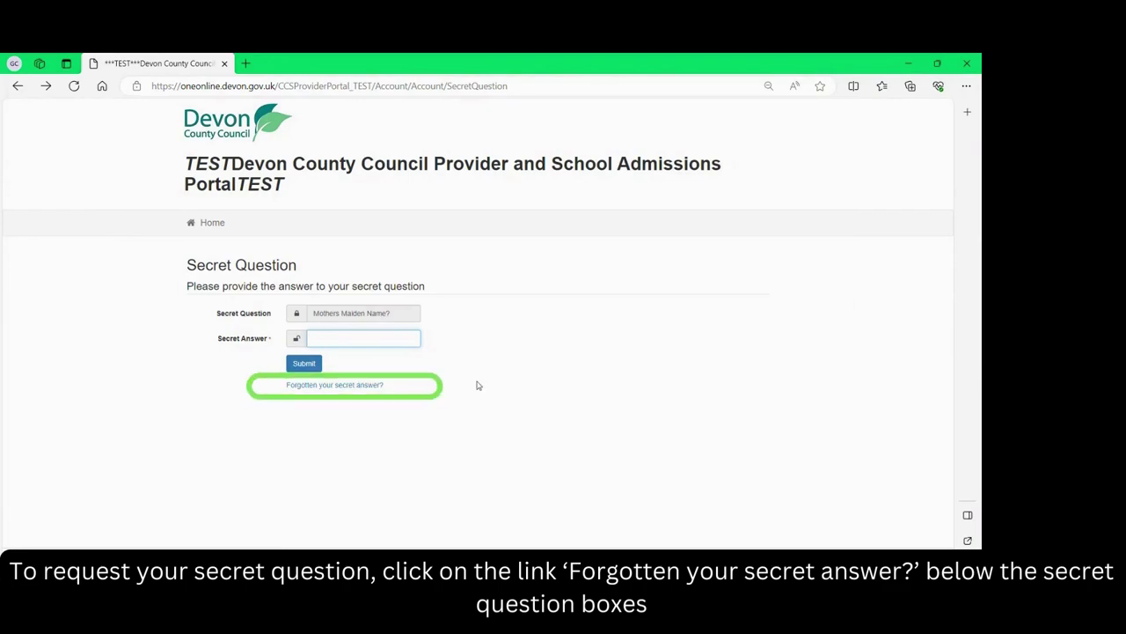
Submit the forgotten-secret-answer form with the account username and registered e-mail address.
{"action": "left_click", "coordinate": [356, 385]}
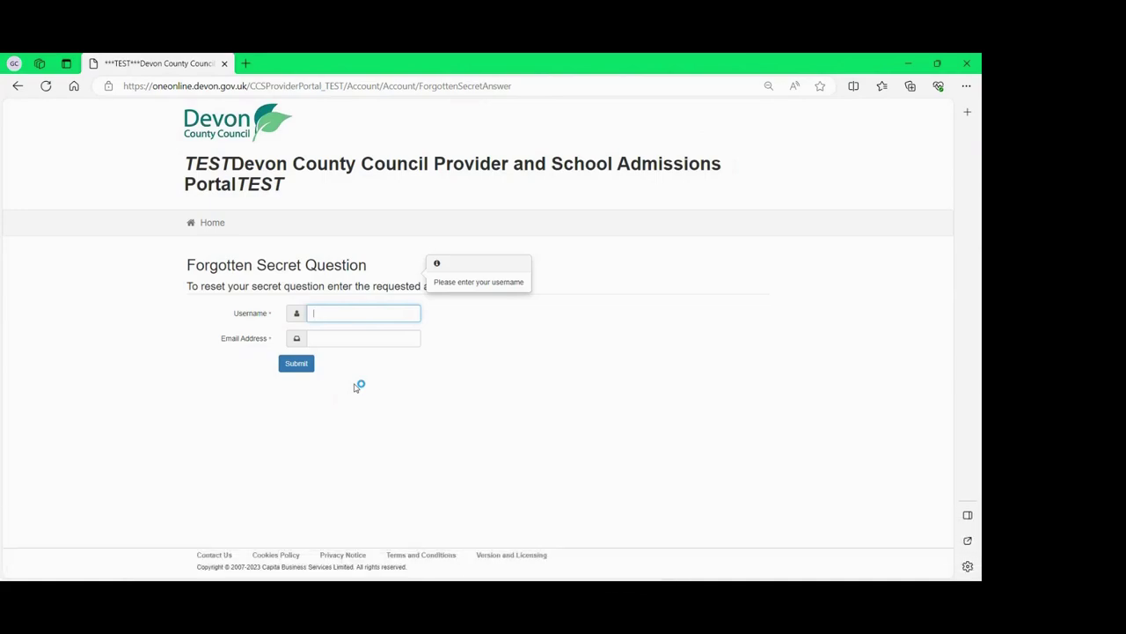
{"action": "type", "text": "878"}
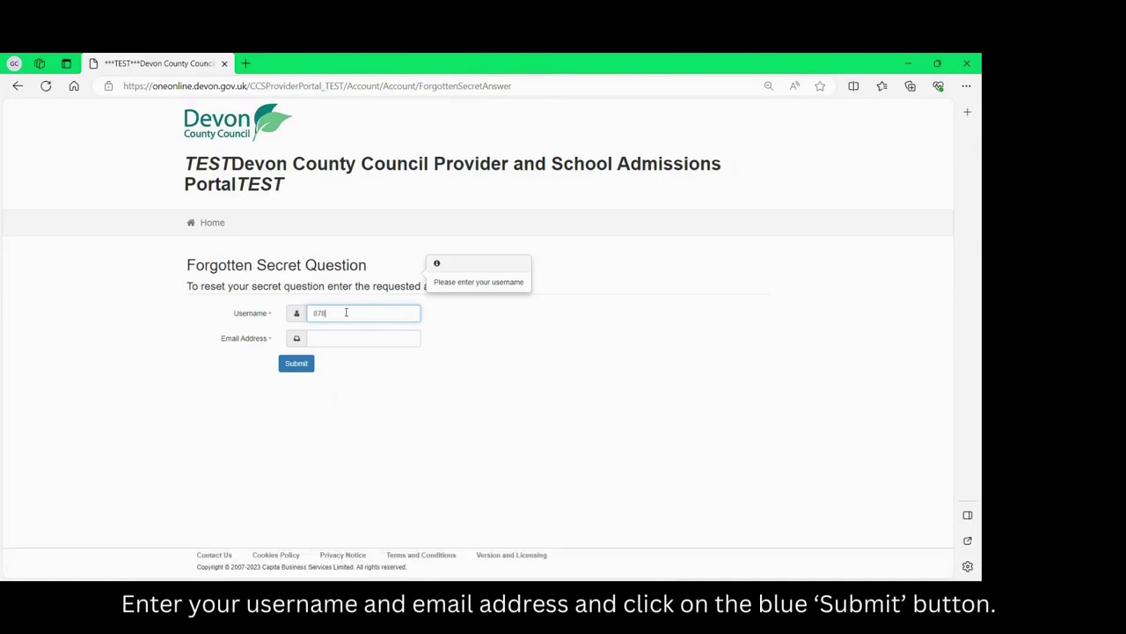
{"action": "type", "text": "00108"}
{"action": "key", "text": "Tab"}
{"action": "key", "text": "ctrl+v"}
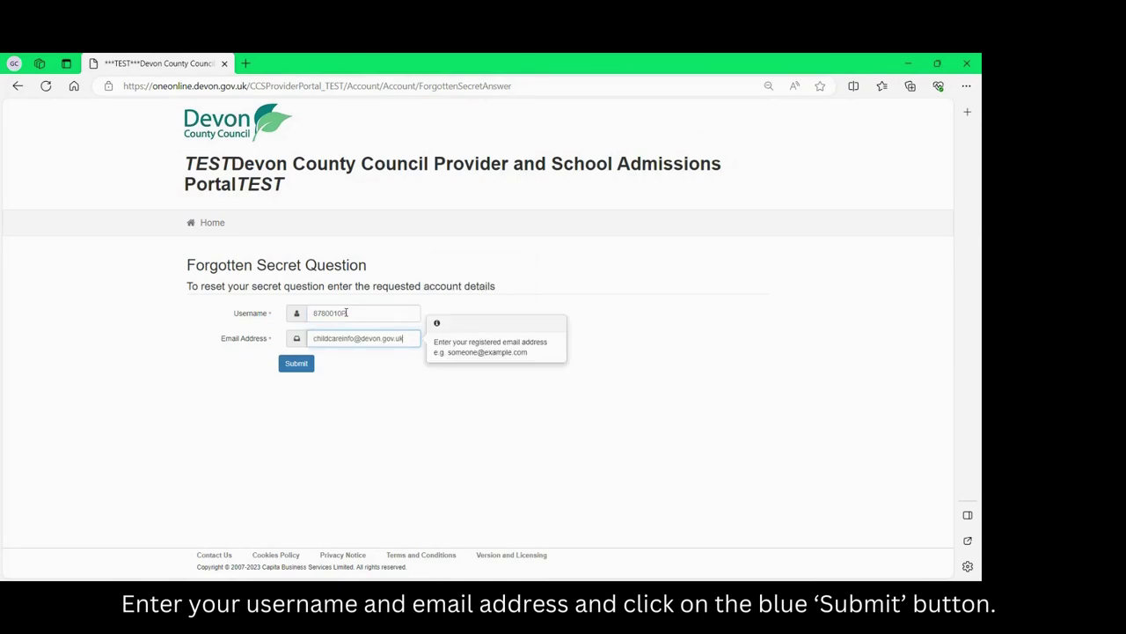
{"action": "left_click", "coordinate": [301, 365]}
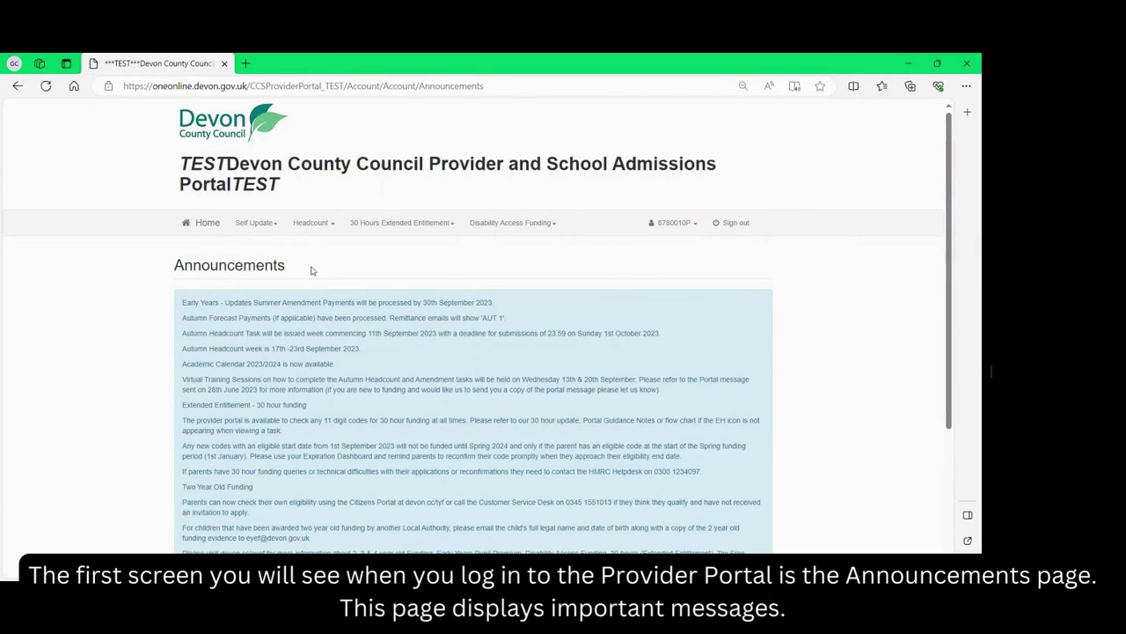
Scroll past the announcements, continue to the home page and view its service tiles.
{"action": "scroll", "coordinate": [311, 270], "scroll_direction": "down", "scroll_amount": 1}
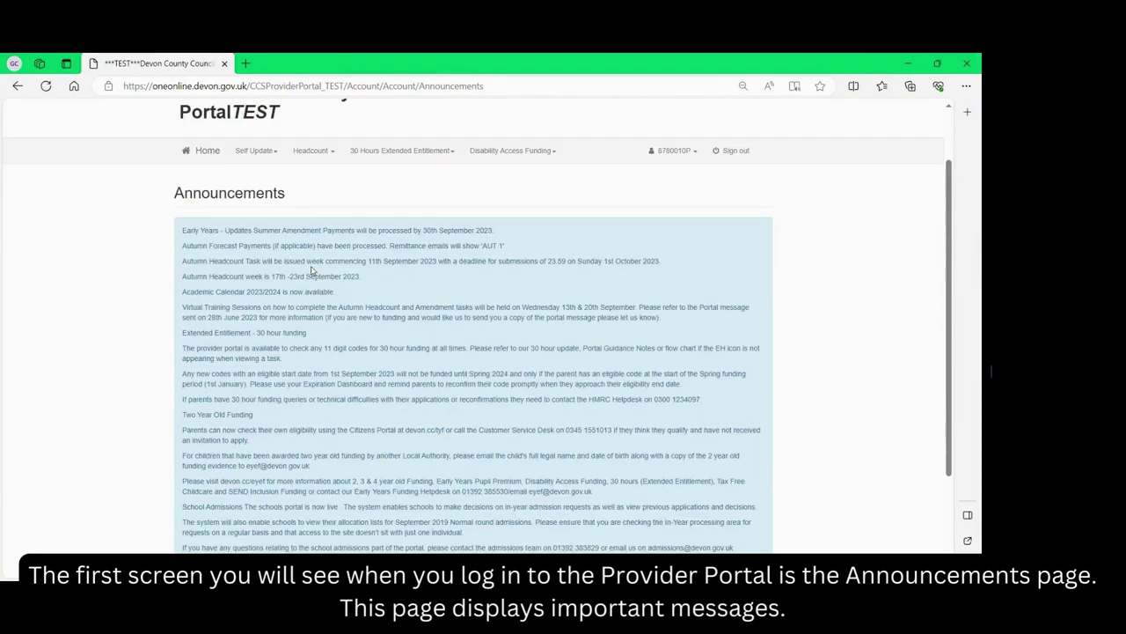
{"action": "scroll", "coordinate": [311, 270], "scroll_direction": "down", "scroll_amount": 2}
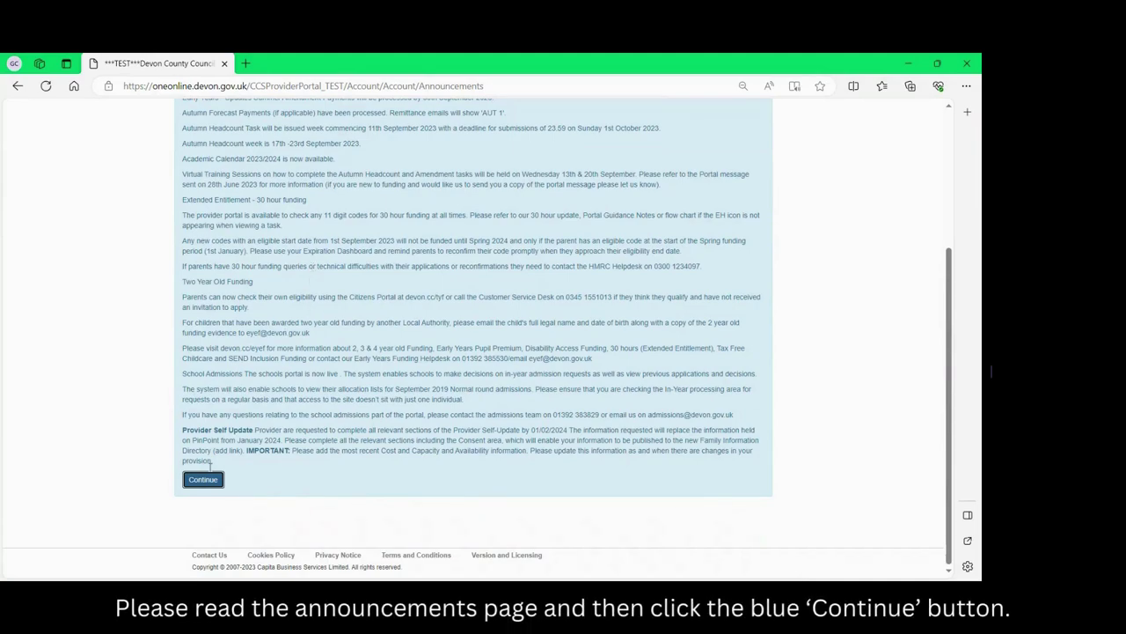
{"action": "left_click", "coordinate": [203, 480]}
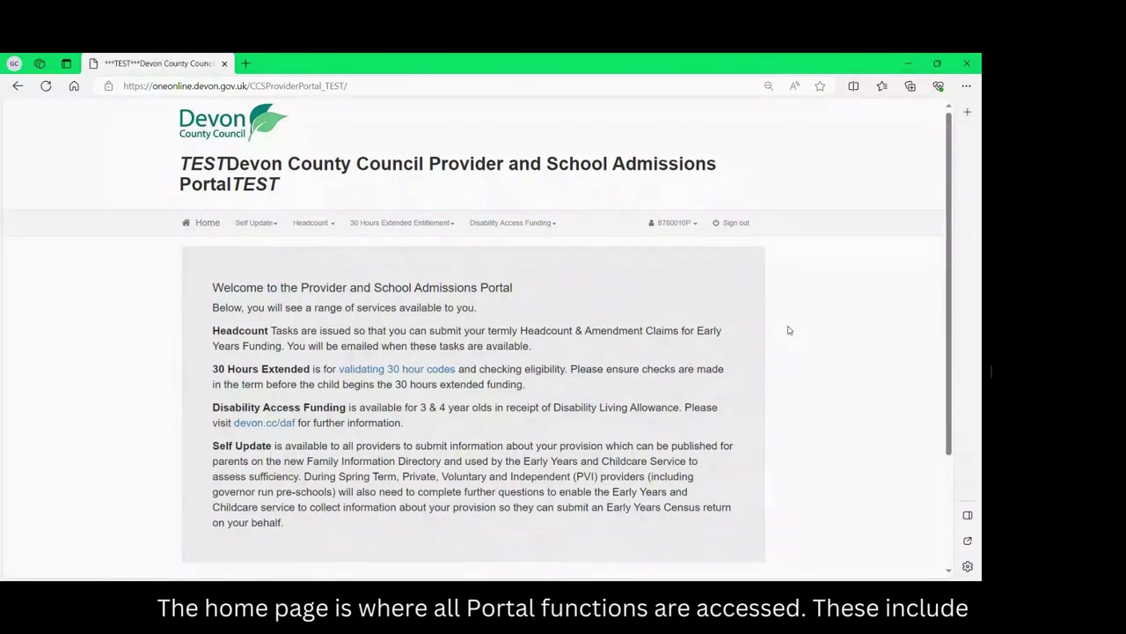
{"action": "scroll", "coordinate": [789, 330], "scroll_direction": "down", "scroll_amount": 3}
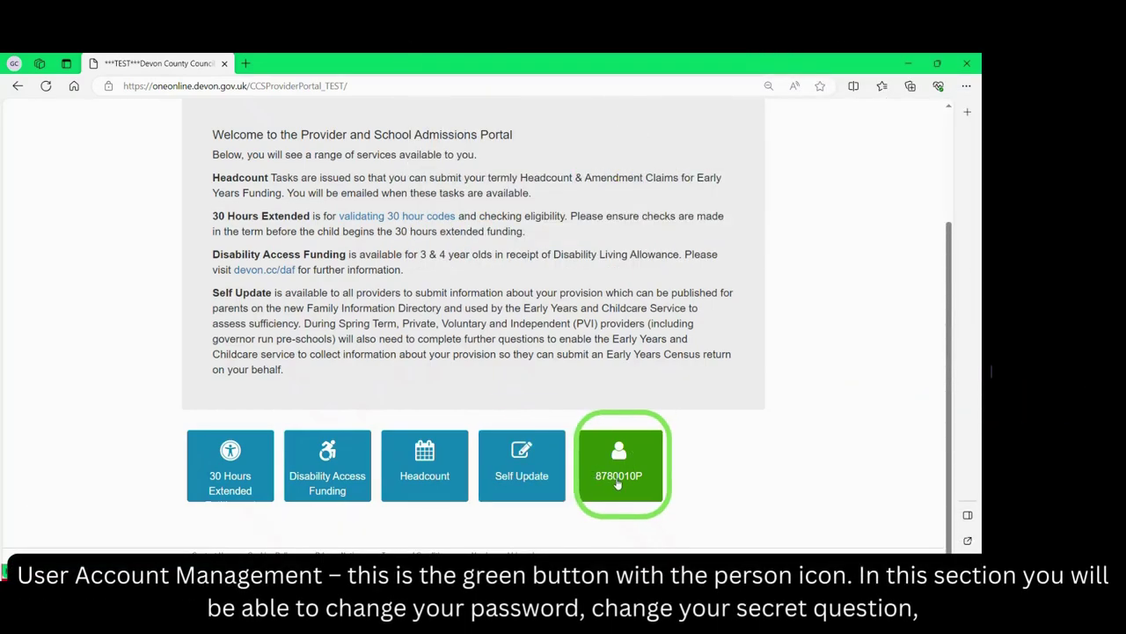
{"action": "left_click", "coordinate": [619, 482]}
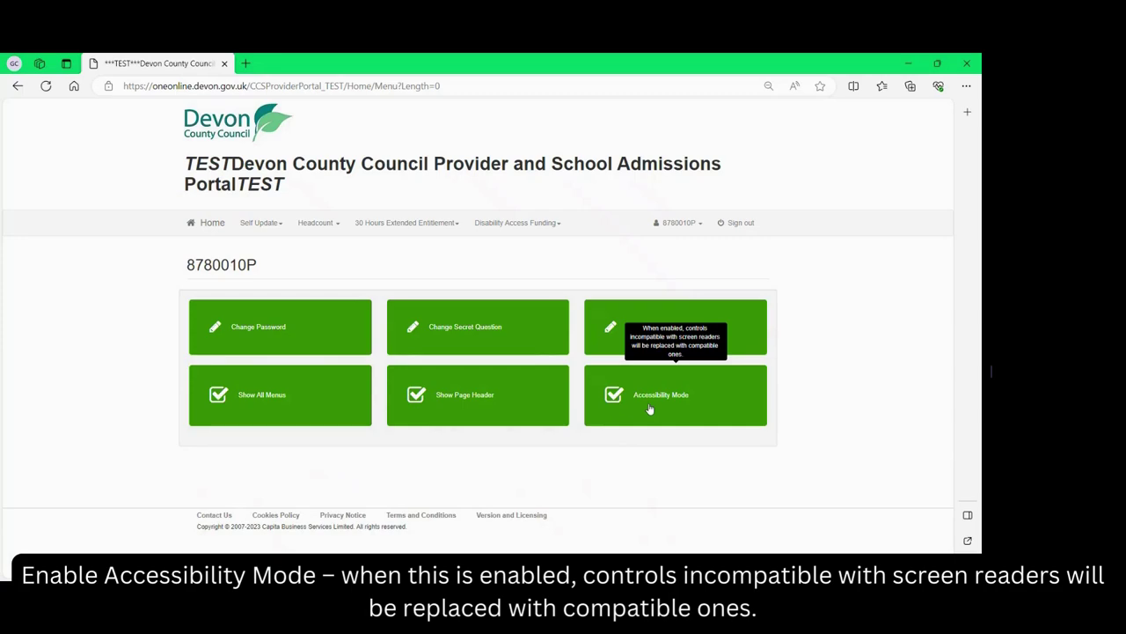
{"action": "left_click", "coordinate": [209, 224]}
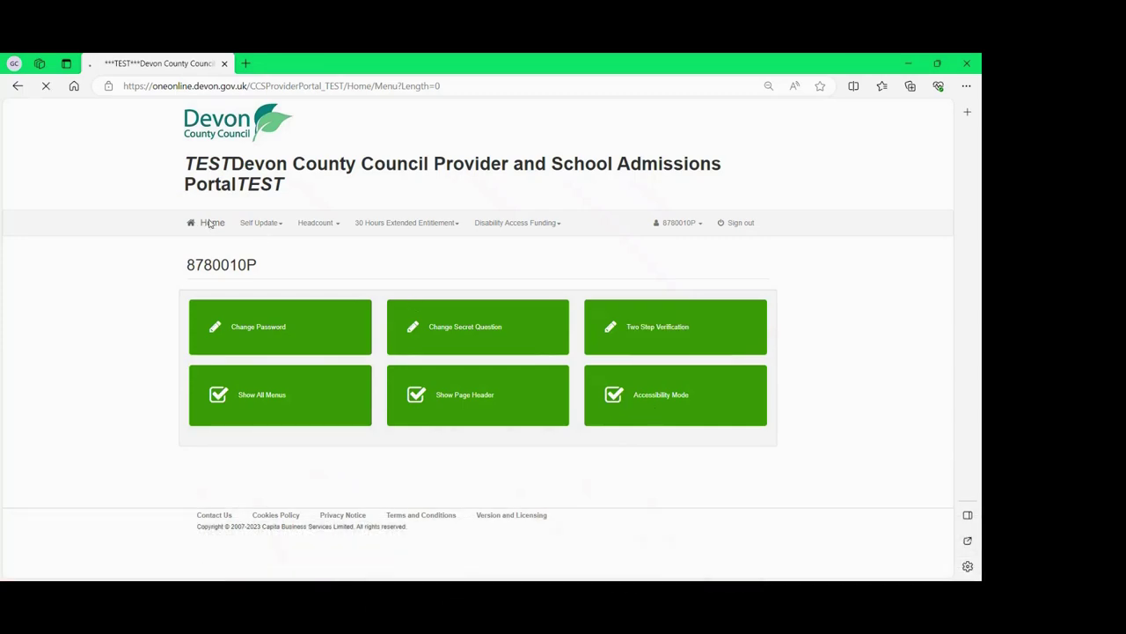
{"action": "scroll", "coordinate": [614, 372], "scroll_direction": "down", "scroll_amount": 2}
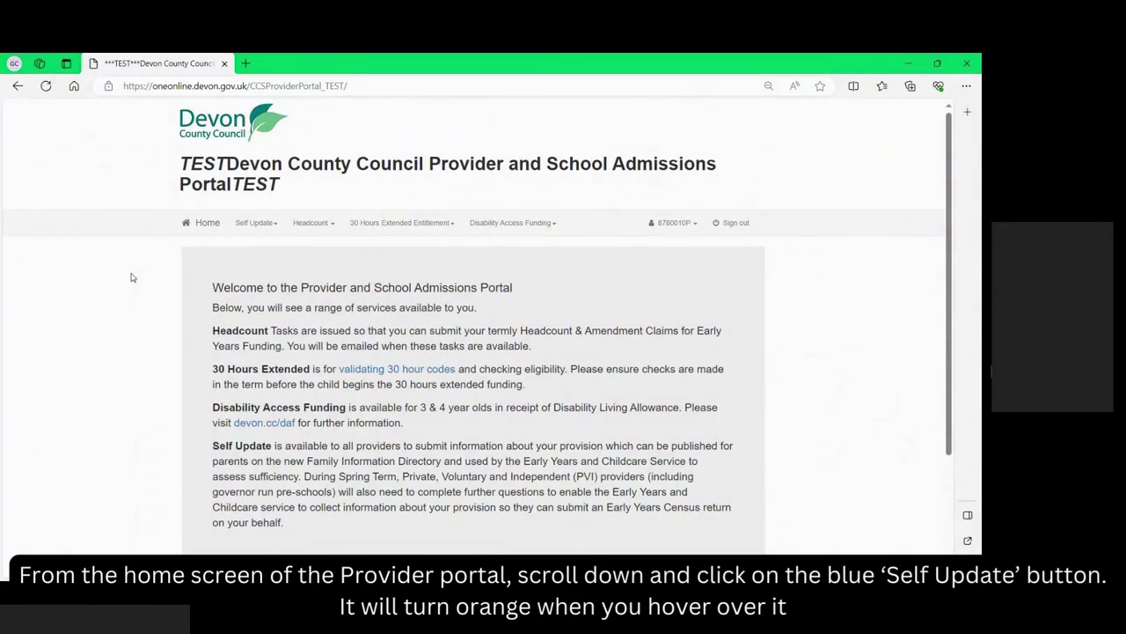
Enter Self Update, start the provision's self update and choose Test Childcare Company.
{"action": "scroll", "coordinate": [280, 300], "scroll_direction": "down", "scroll_amount": 2}
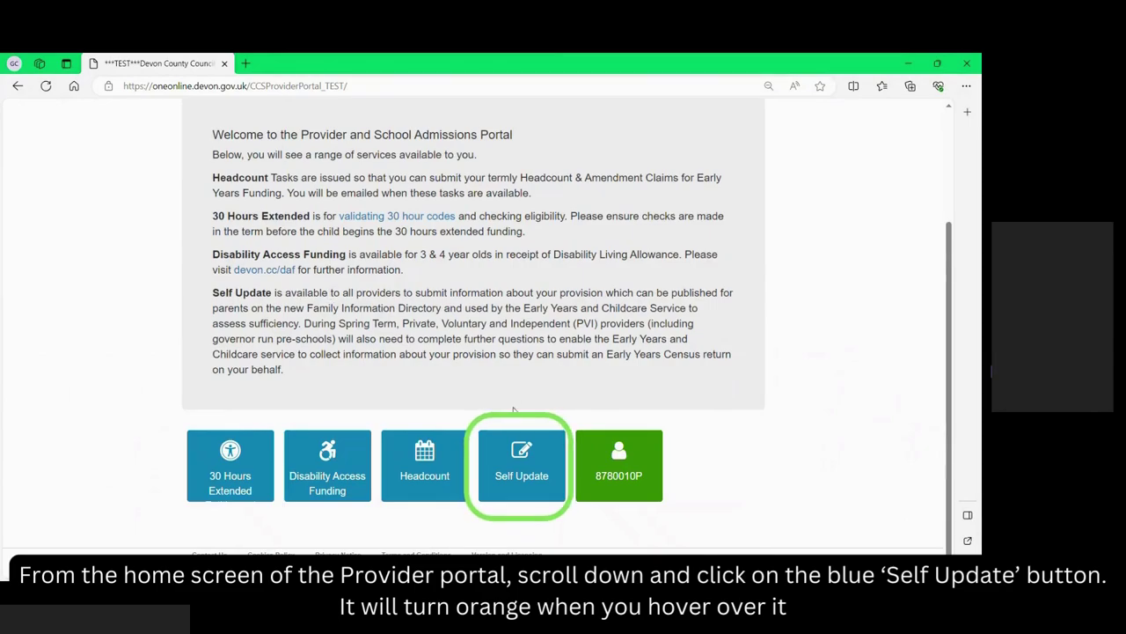
{"action": "left_click", "coordinate": [521, 450]}
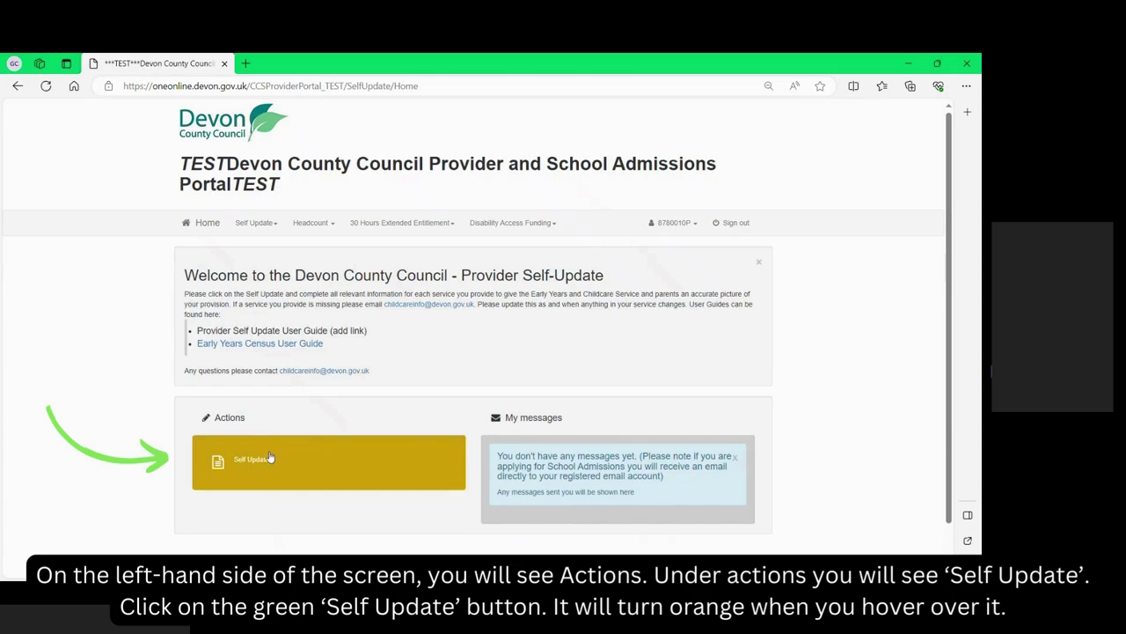
{"action": "left_click", "coordinate": [270, 455]}
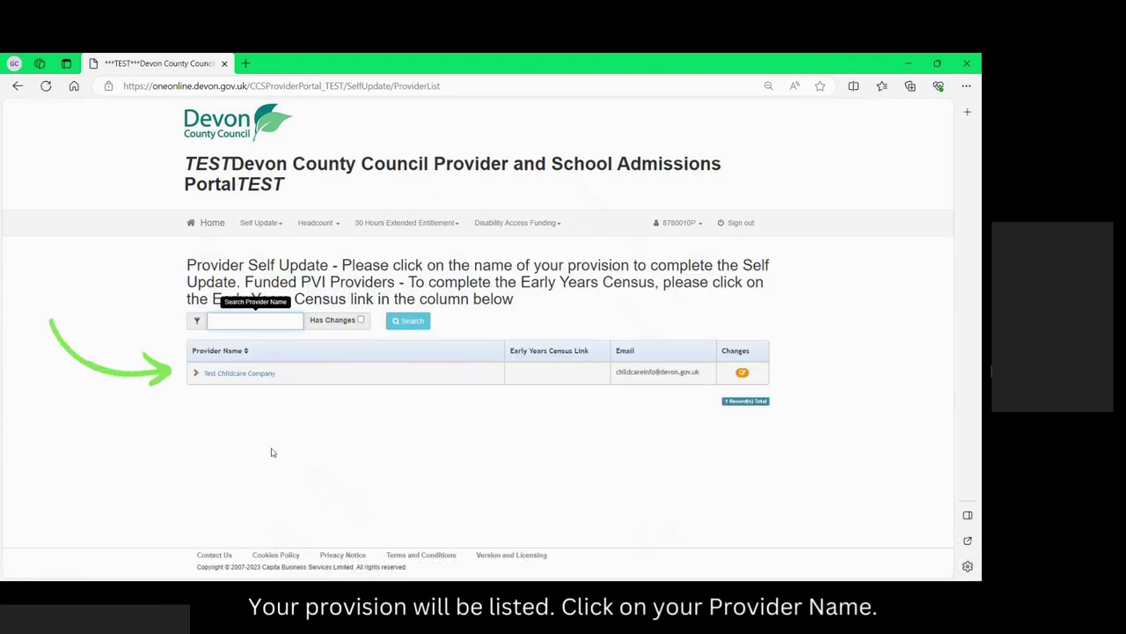
{"action": "left_click", "coordinate": [243, 373]}
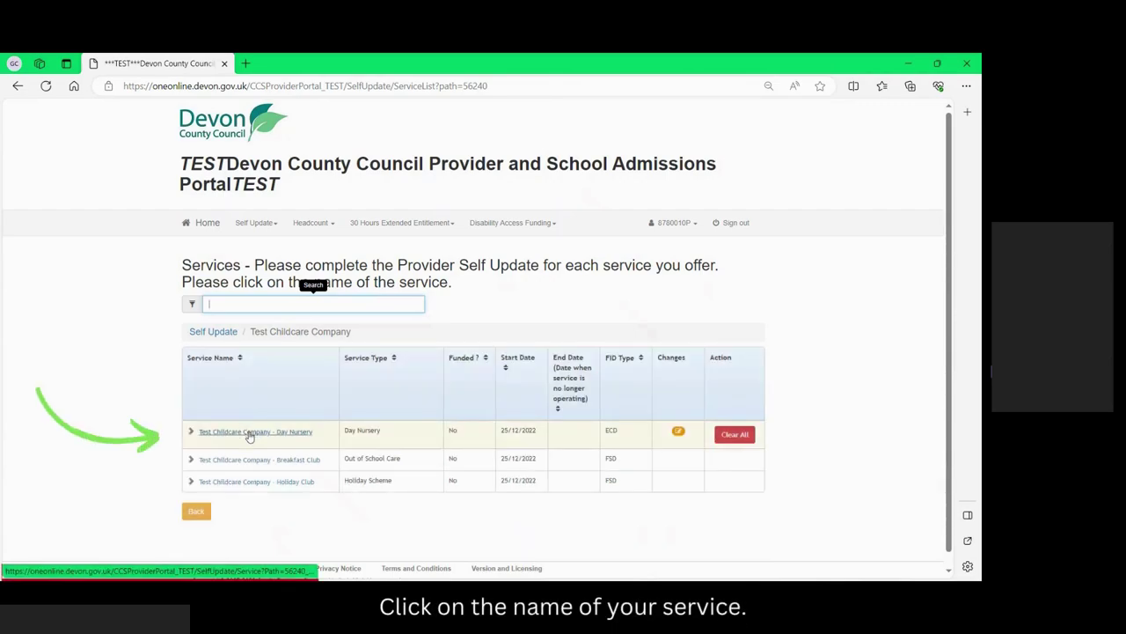
Open Test Childcare Company - Day Nursery and view its Consent and Travel sections.
{"action": "left_click", "coordinate": [250, 432]}
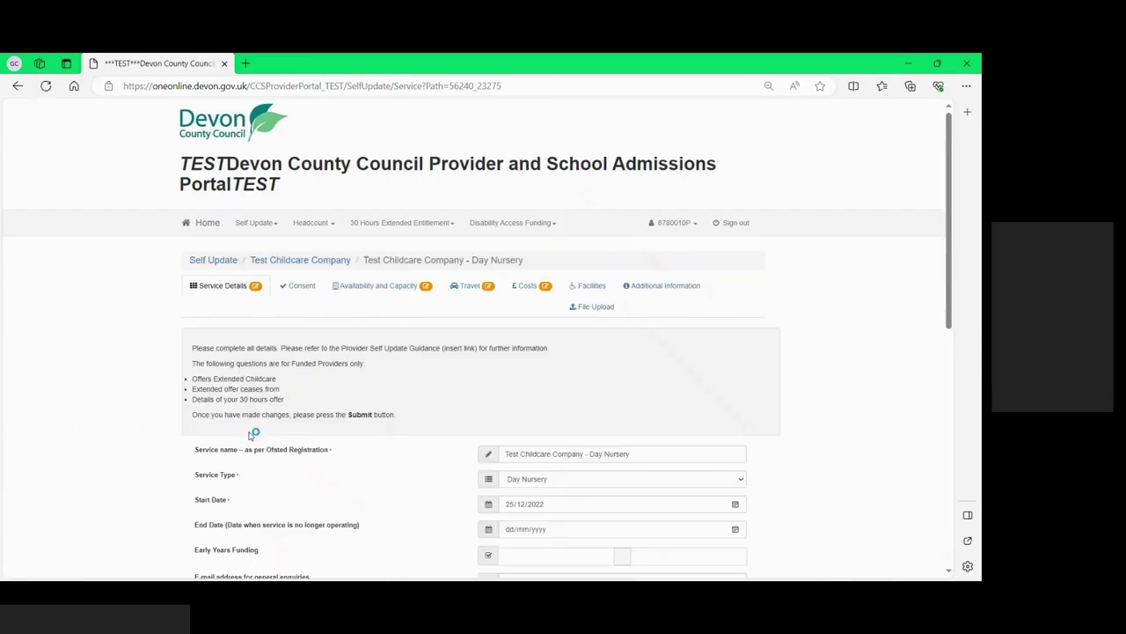
{"action": "left_click", "coordinate": [312, 294]}
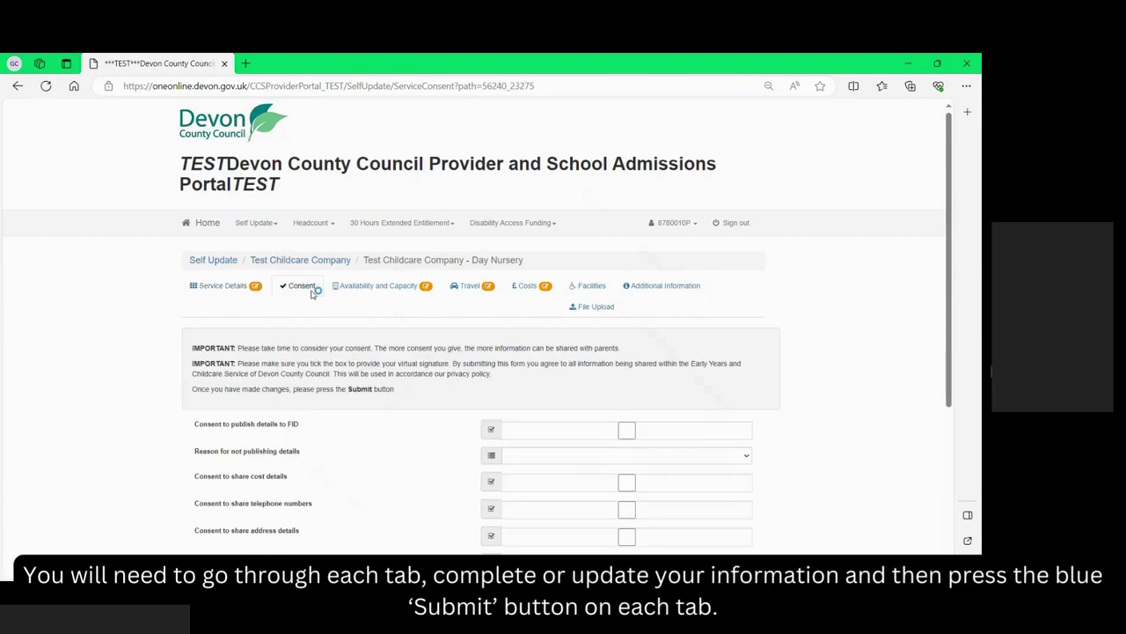
{"action": "left_click", "coordinate": [466, 285]}
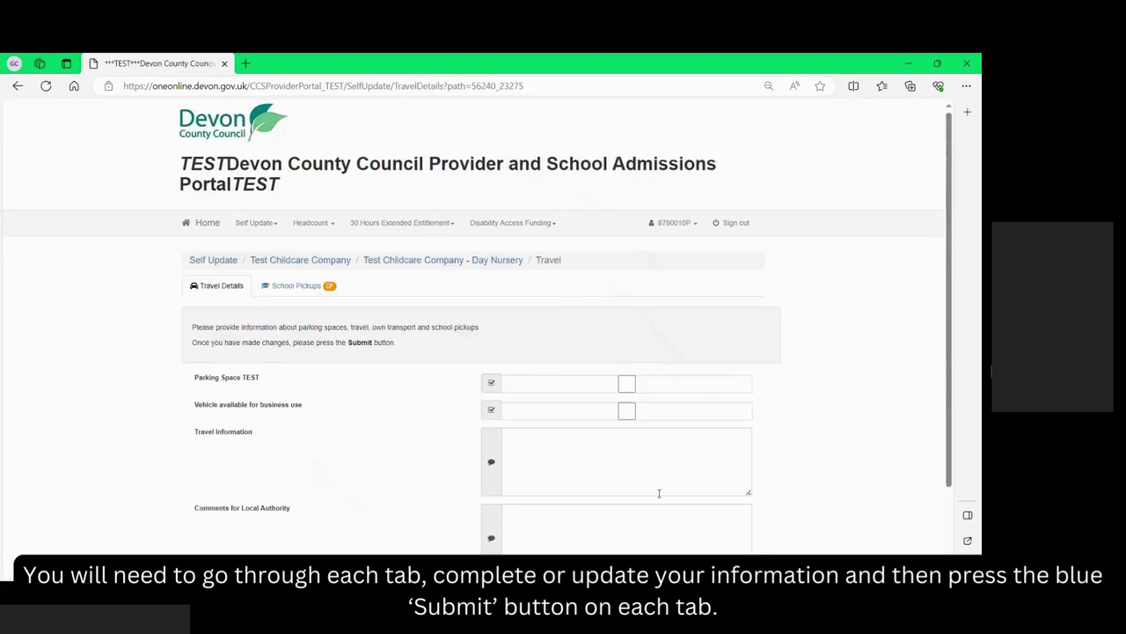
{"action": "scroll", "coordinate": [659, 493], "scroll_direction": "down", "scroll_amount": 2}
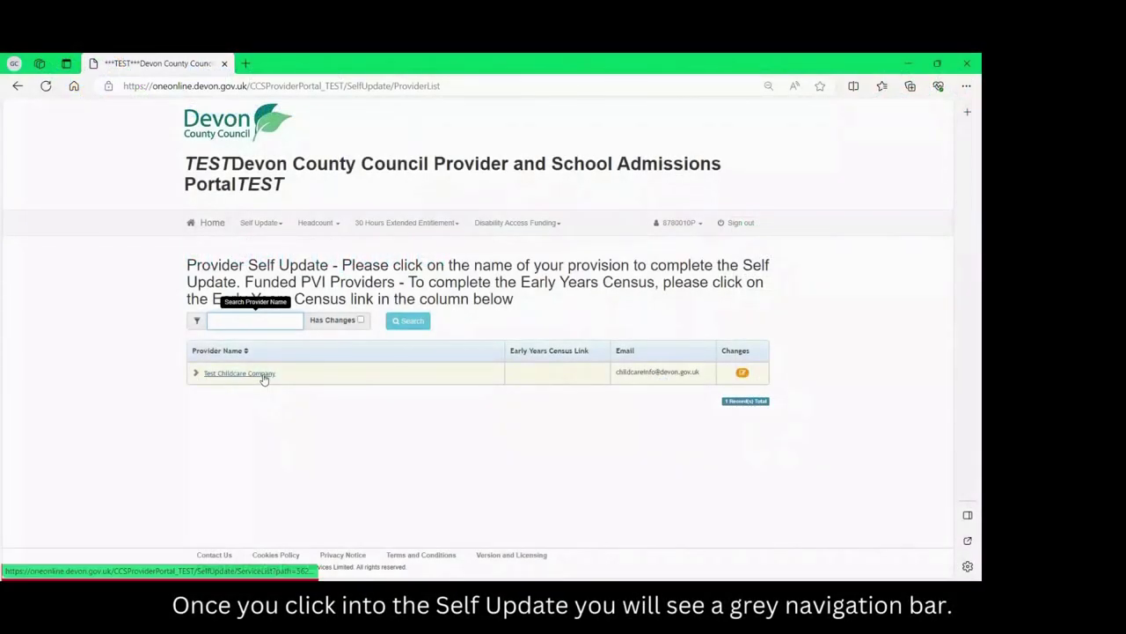
Open the Day Nursery's Travel details, then return via breadcrumbs to the provider and services lists.
{"action": "left_click", "coordinate": [262, 374]}
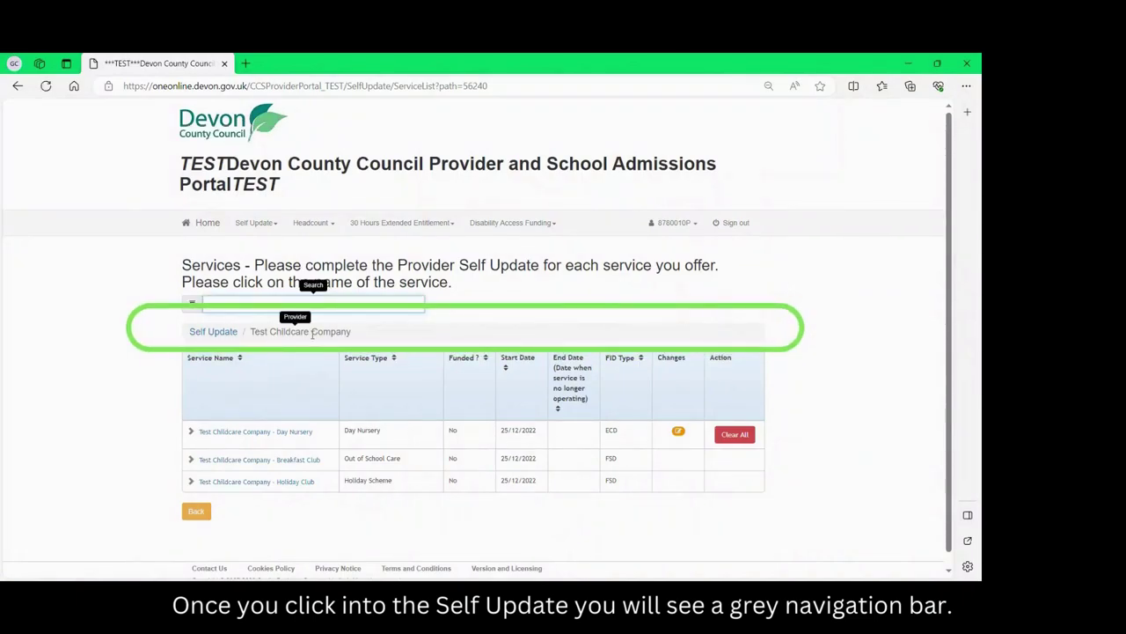
{"action": "left_click", "coordinate": [295, 433]}
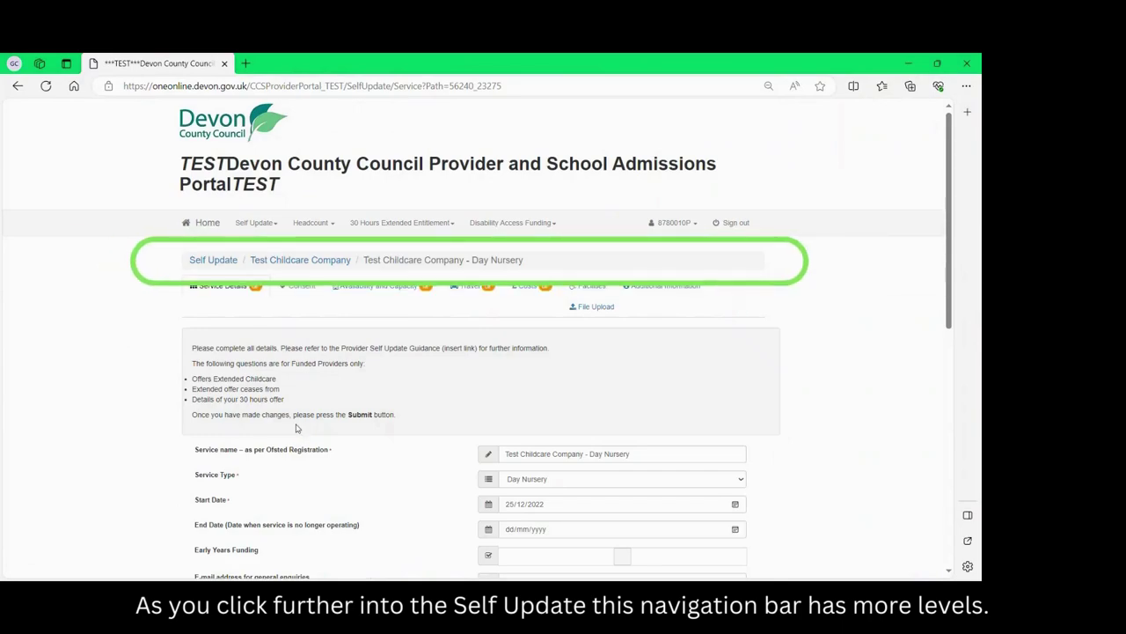
{"action": "left_click", "coordinate": [474, 290]}
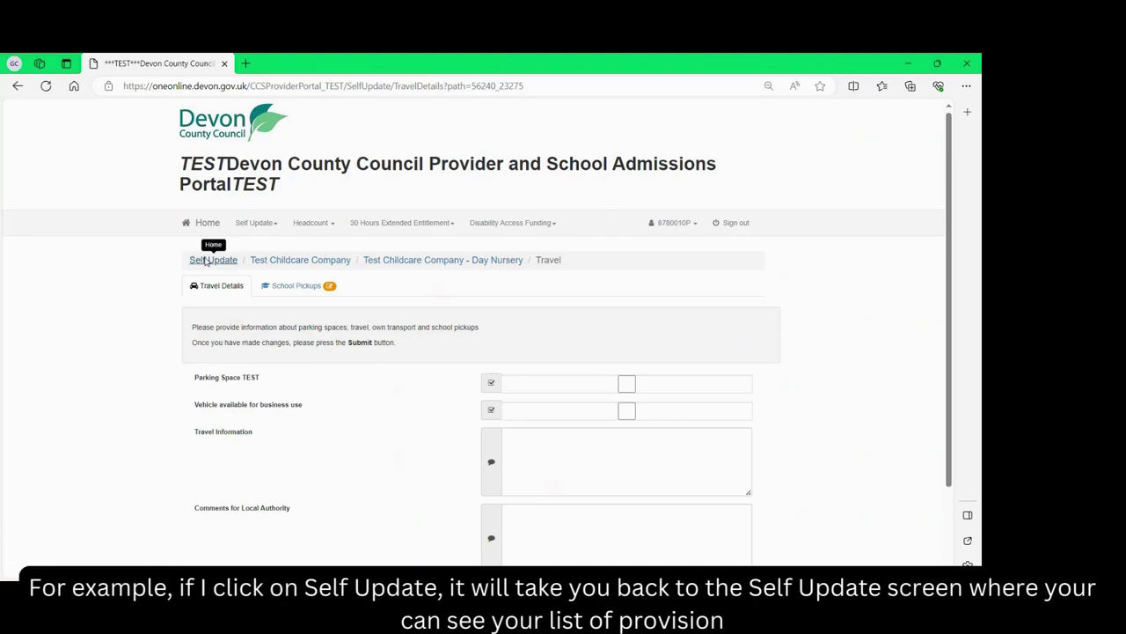
{"action": "left_click", "coordinate": [205, 261]}
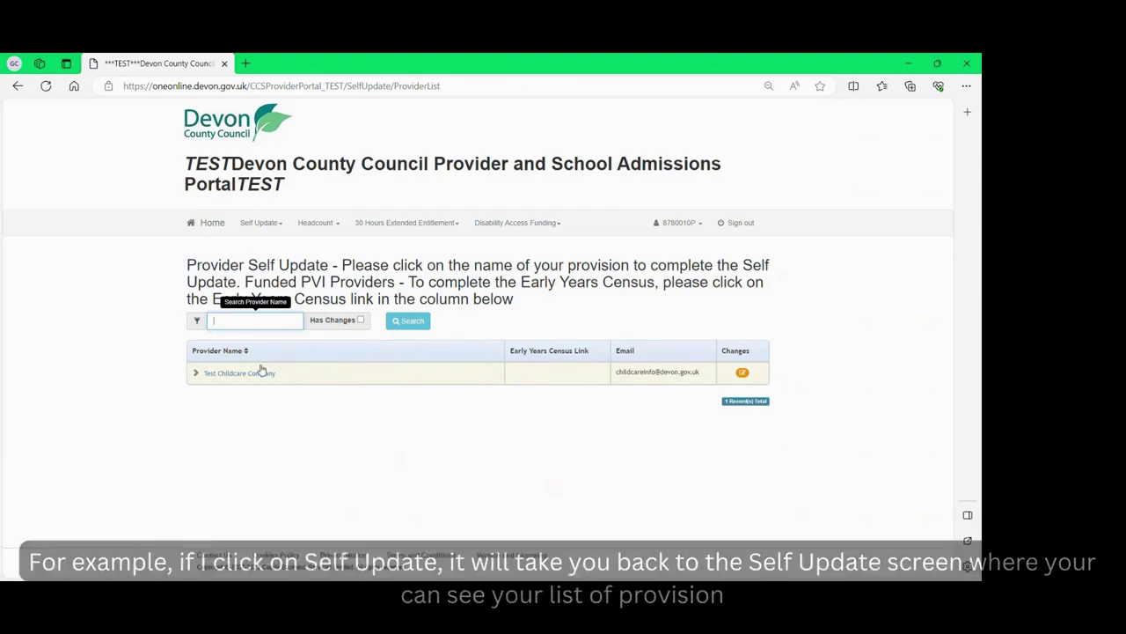
{"action": "left_click", "coordinate": [259, 374]}
{"action": "left_click", "coordinate": [302, 433]}
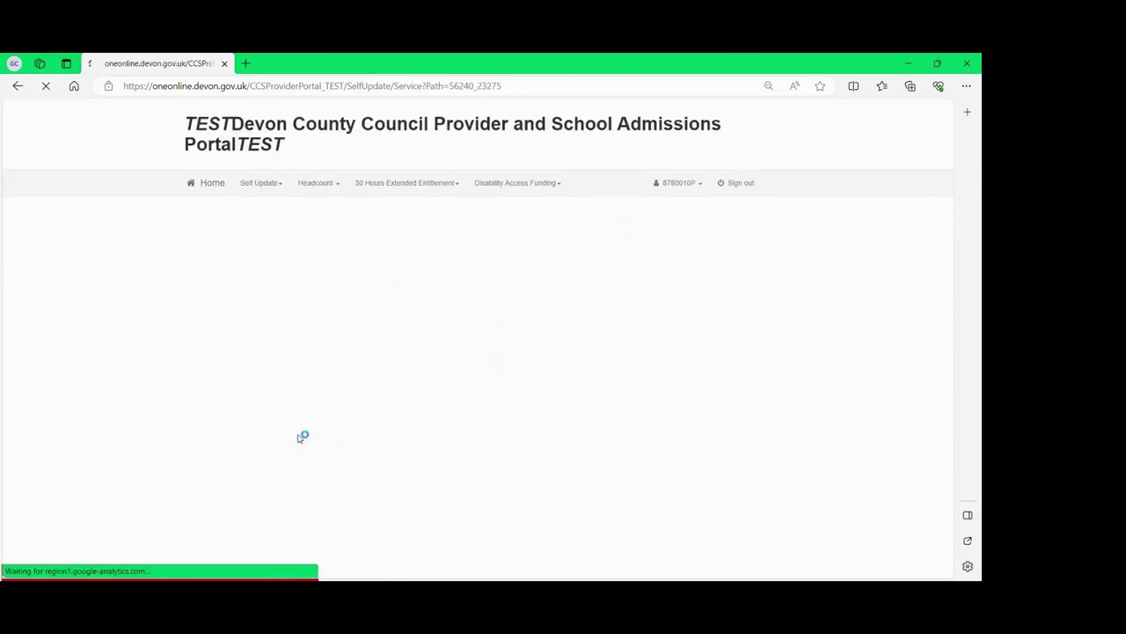
{"action": "left_click", "coordinate": [468, 288]}
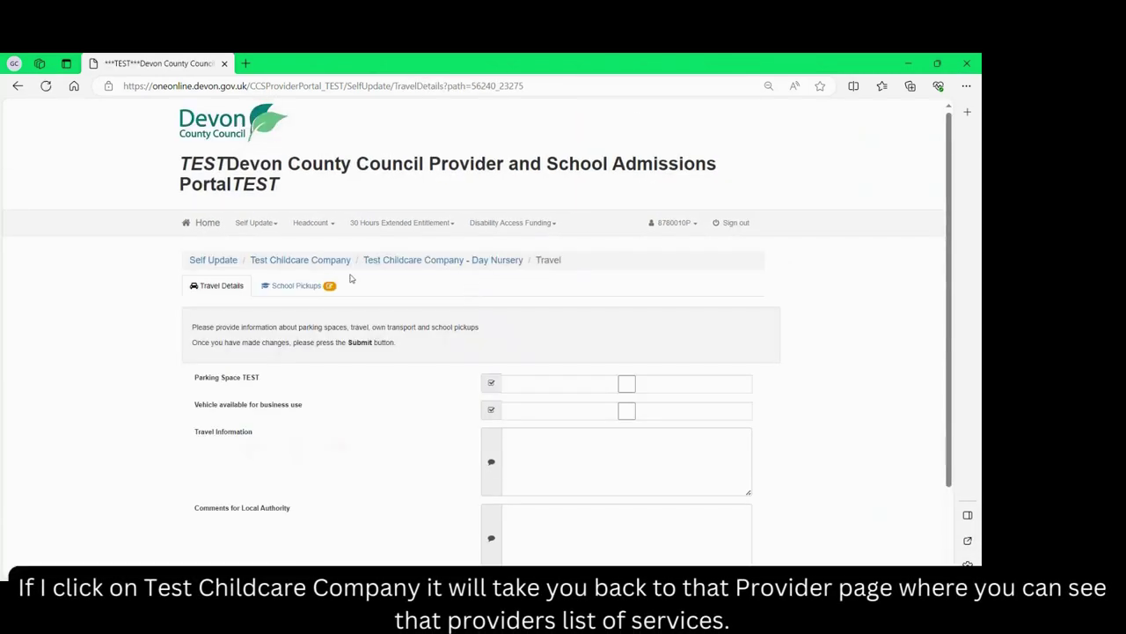
{"action": "left_click", "coordinate": [305, 264]}
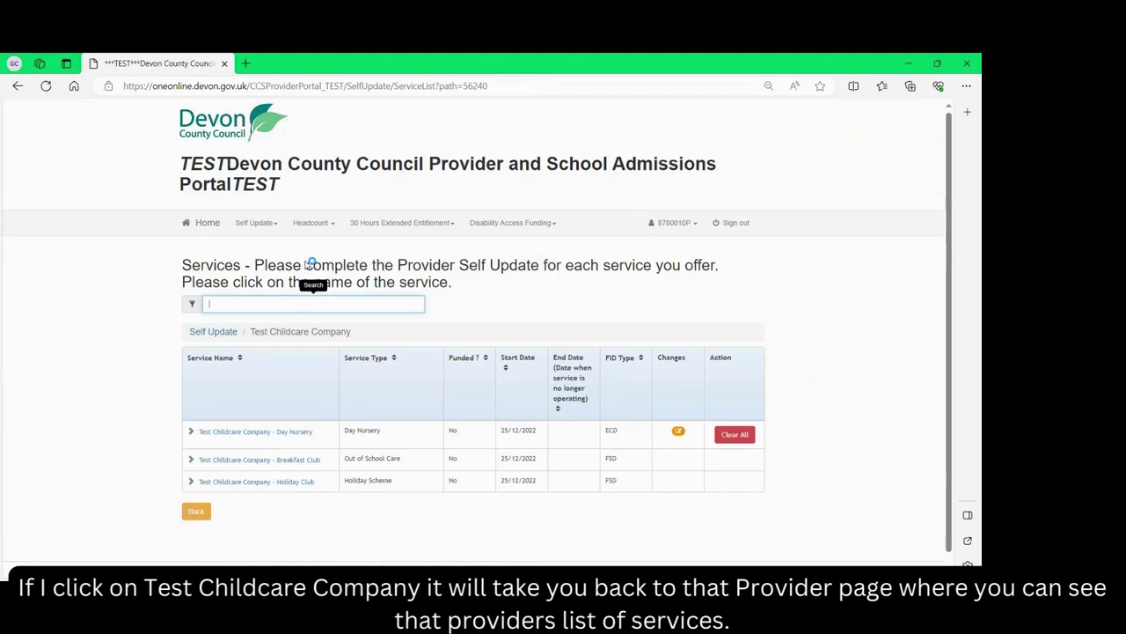
Reopen the Day Nursery's Travel details, return using the breadcrumb and Back button, then revisit Travel.
{"action": "left_click", "coordinate": [304, 432]}
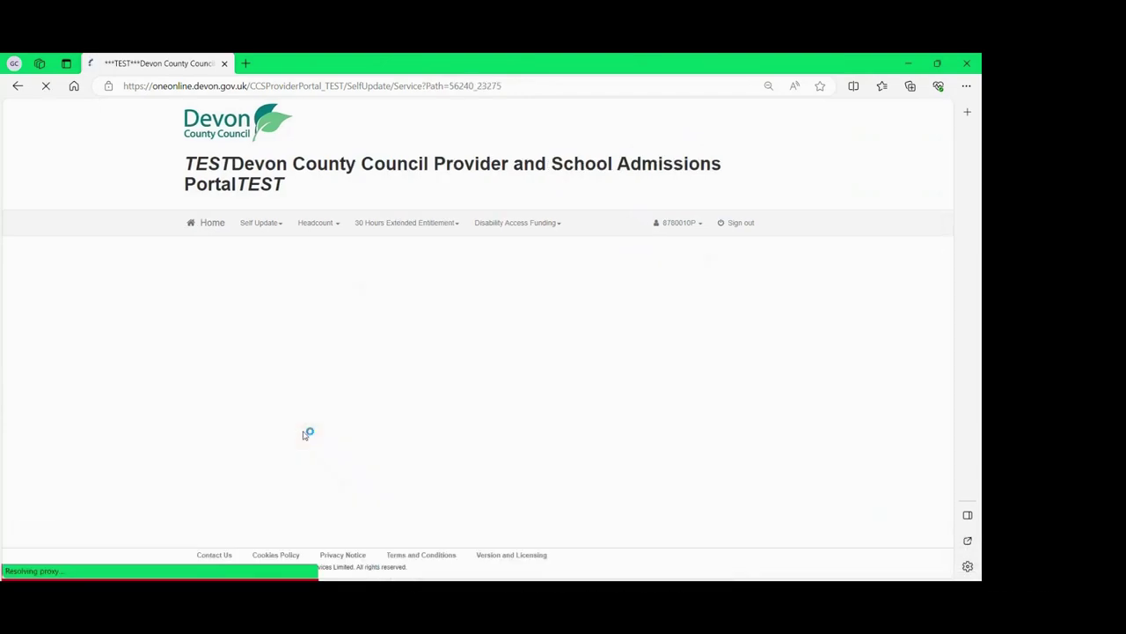
{"action": "left_click", "coordinate": [466, 286]}
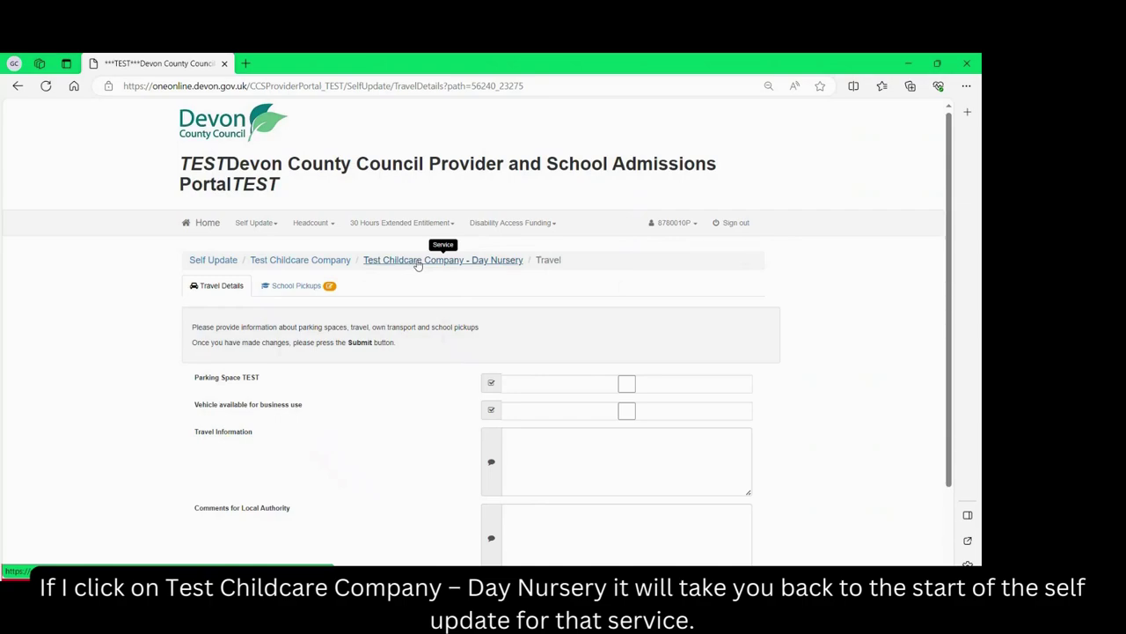
{"action": "left_click", "coordinate": [418, 261]}
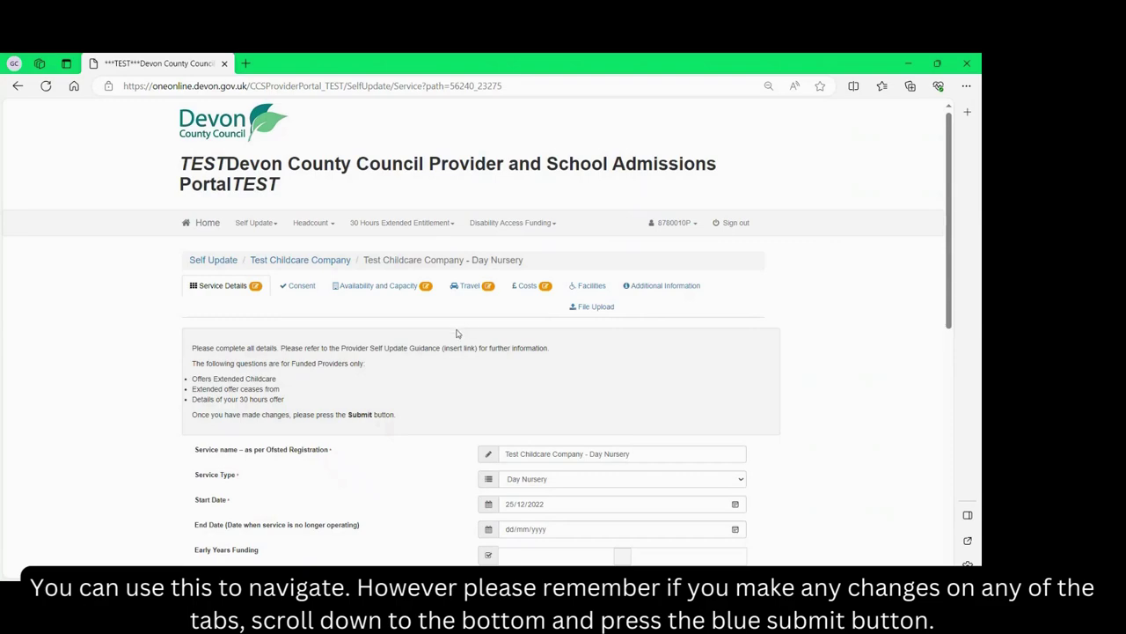
{"action": "scroll", "coordinate": [457, 333], "scroll_direction": "down", "scroll_amount": 6}
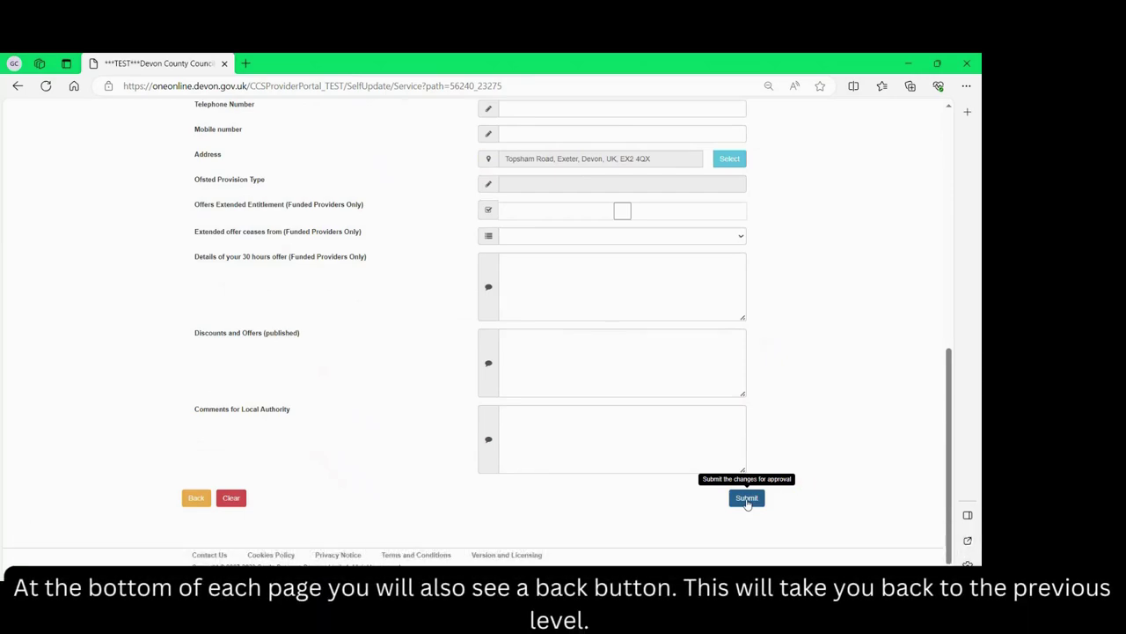
{"action": "left_click", "coordinate": [196, 498]}
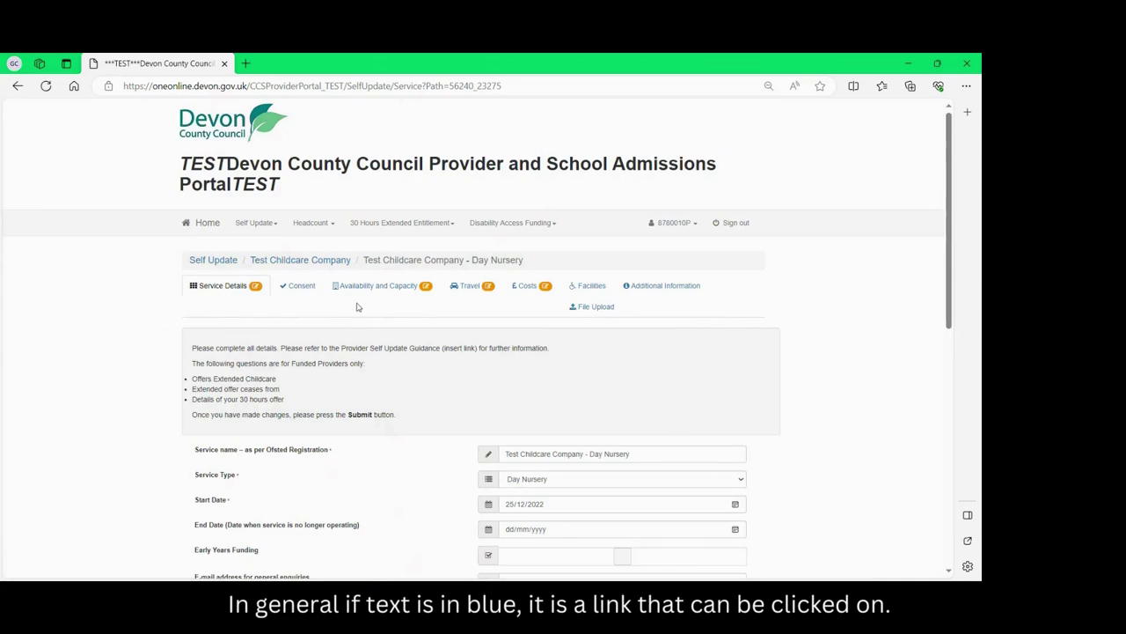
{"action": "left_click", "coordinate": [462, 293]}
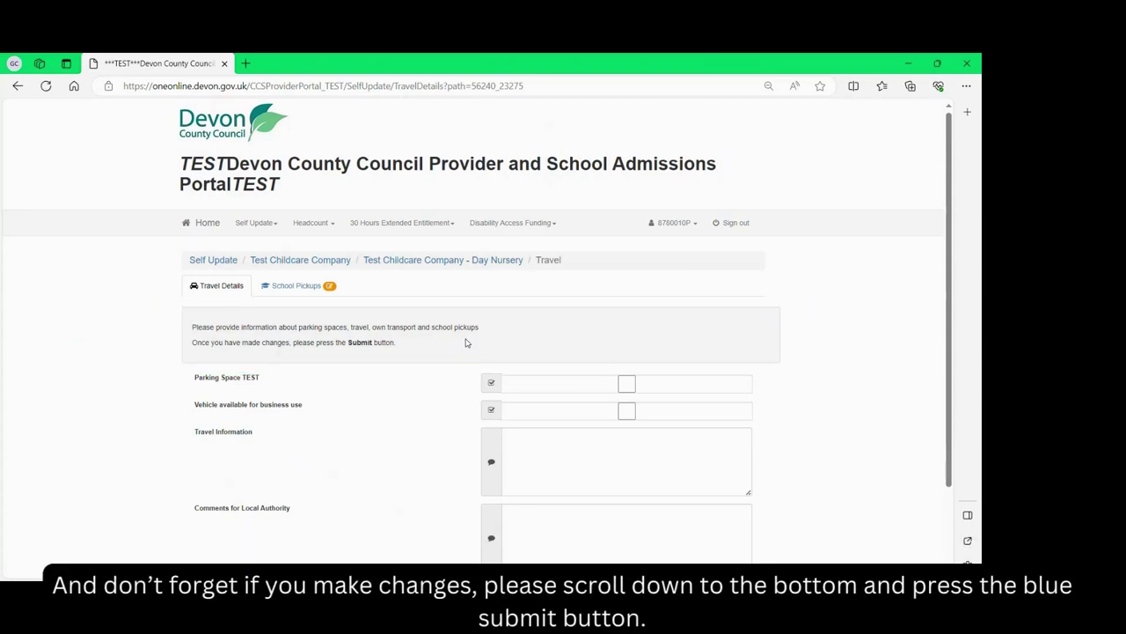
{"action": "scroll", "coordinate": [467, 342], "scroll_direction": "down", "scroll_amount": 2}
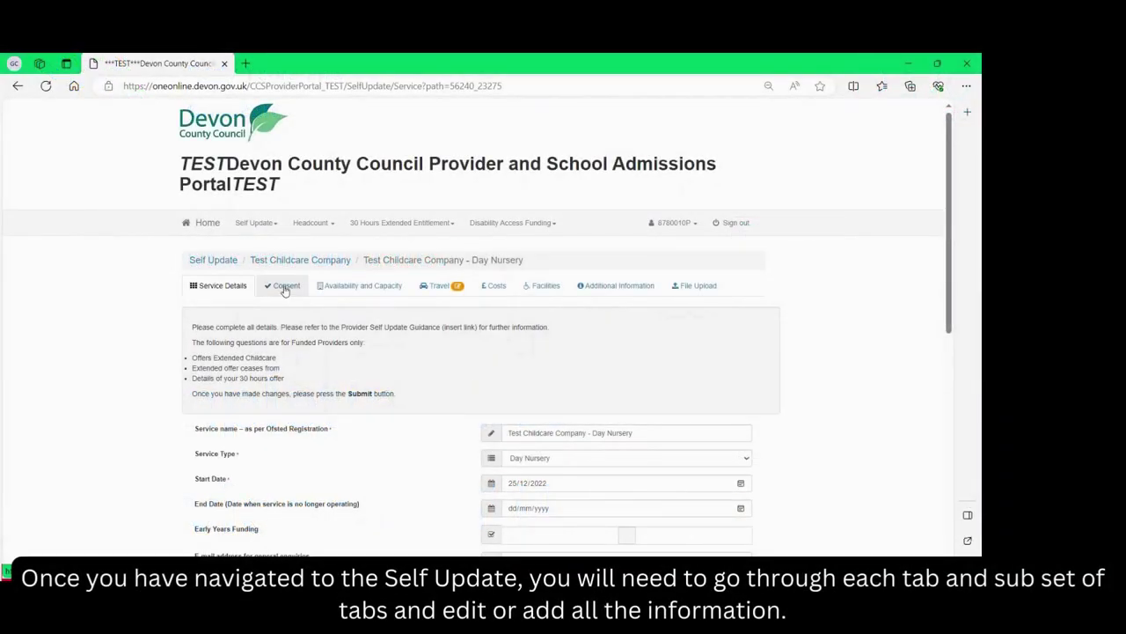
{"action": "left_click", "coordinate": [285, 288]}
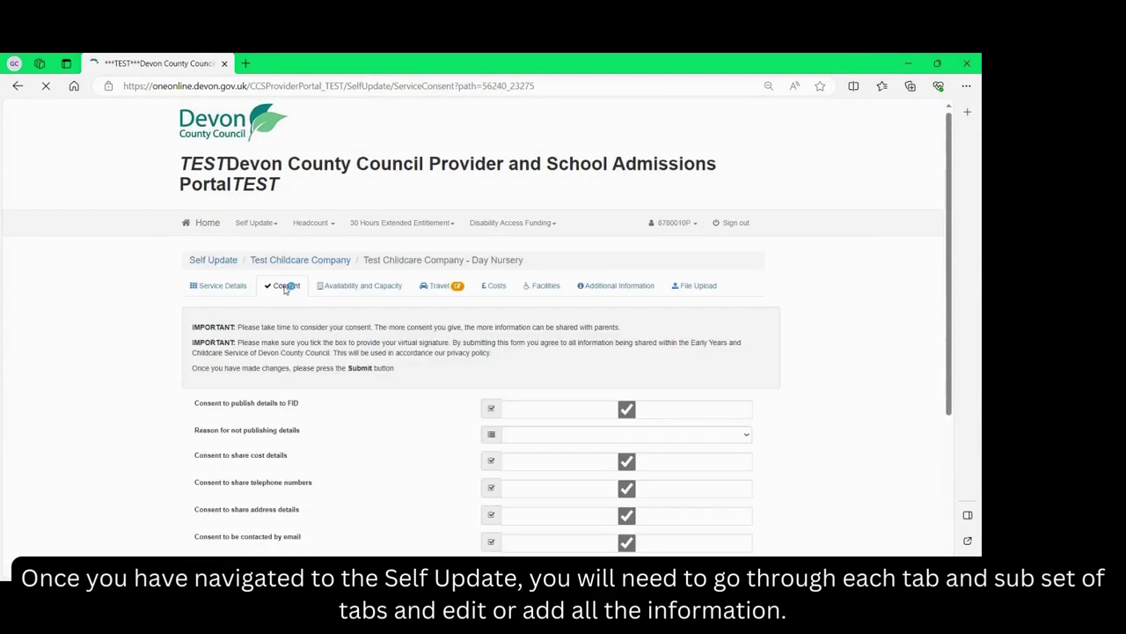
{"action": "left_click", "coordinate": [350, 291]}
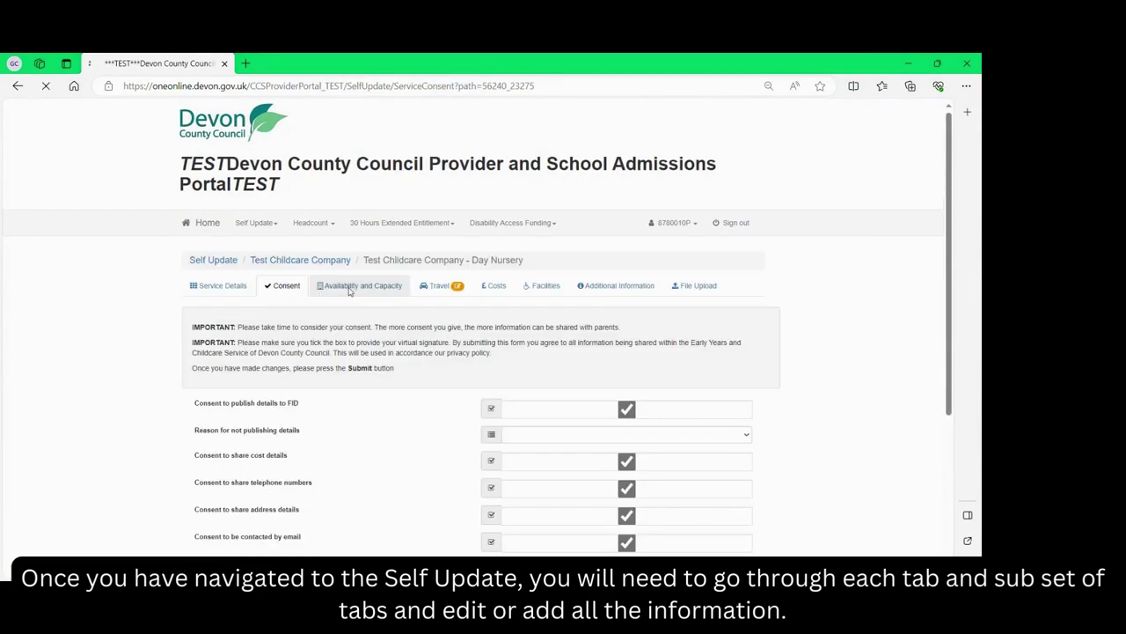
{"action": "left_click", "coordinate": [297, 291]}
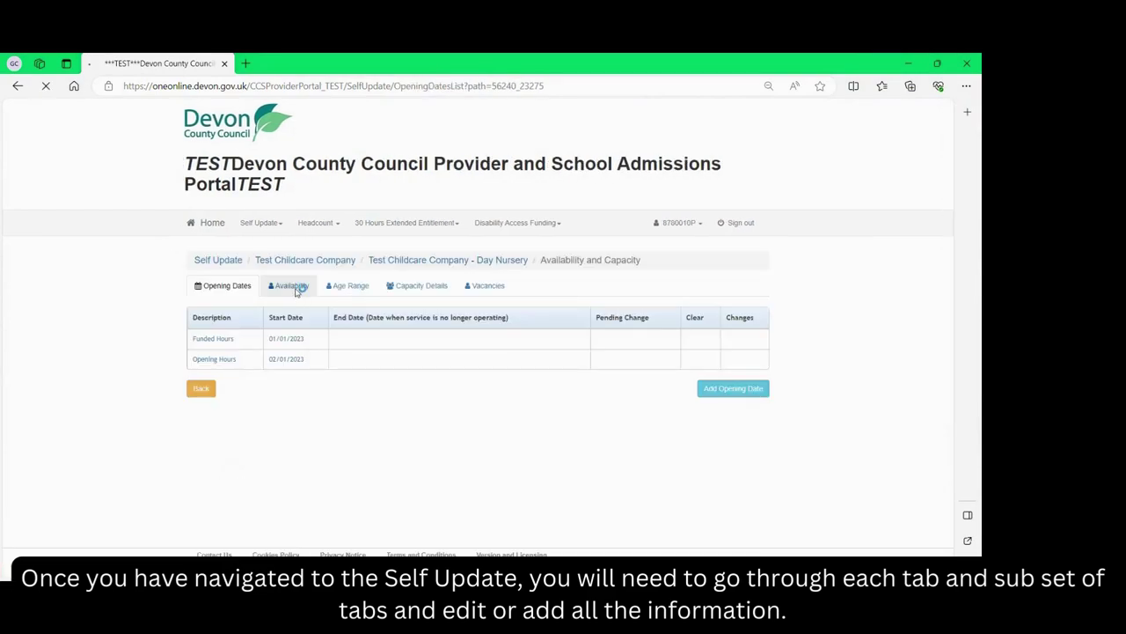
{"action": "left_click", "coordinate": [339, 293]}
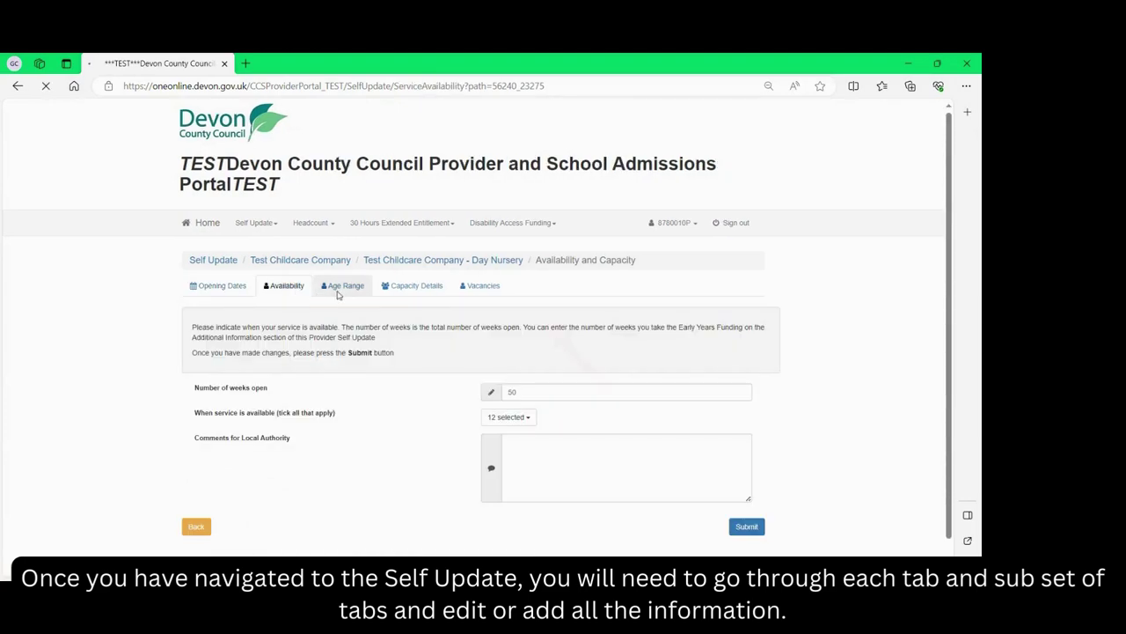
{"action": "left_click", "coordinate": [398, 296]}
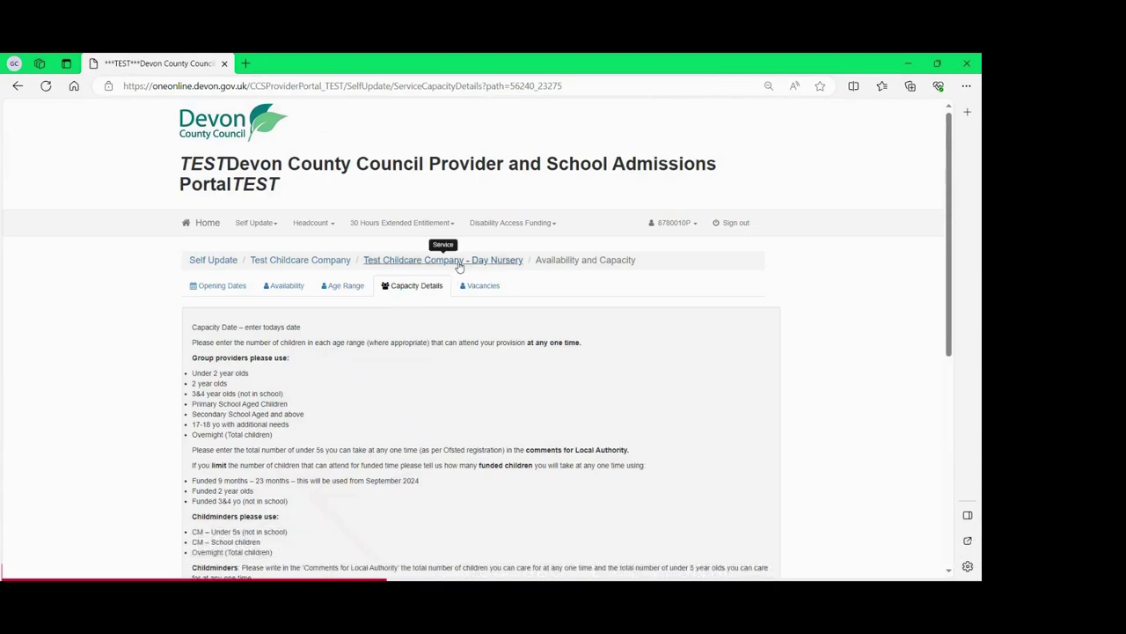
{"action": "left_click", "coordinate": [460, 260]}
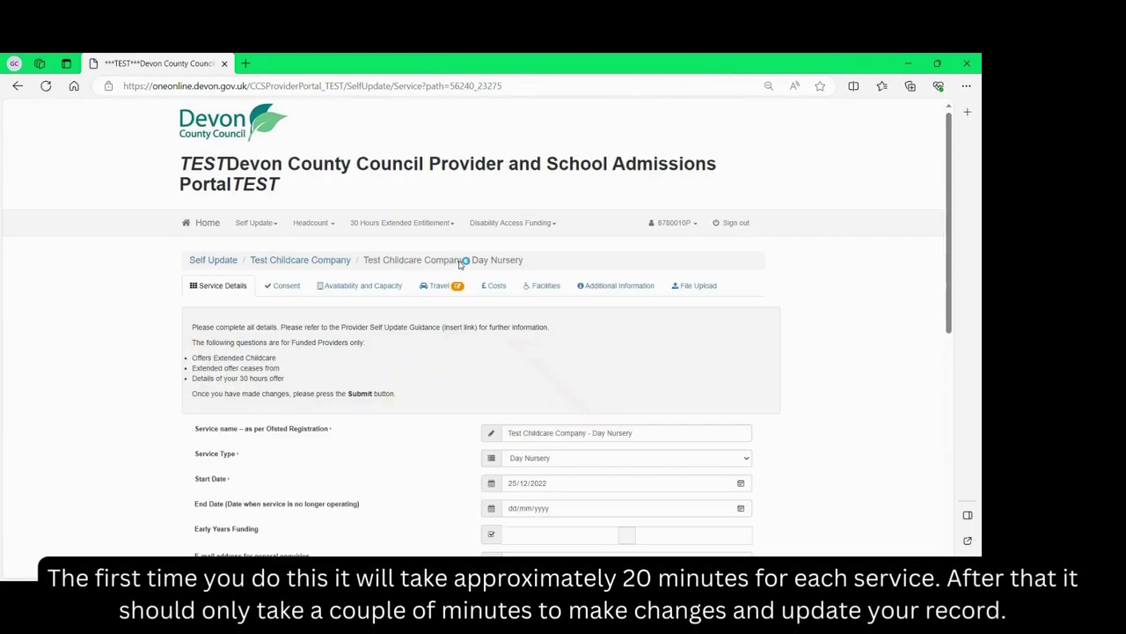
{"action": "left_click", "coordinate": [543, 286]}
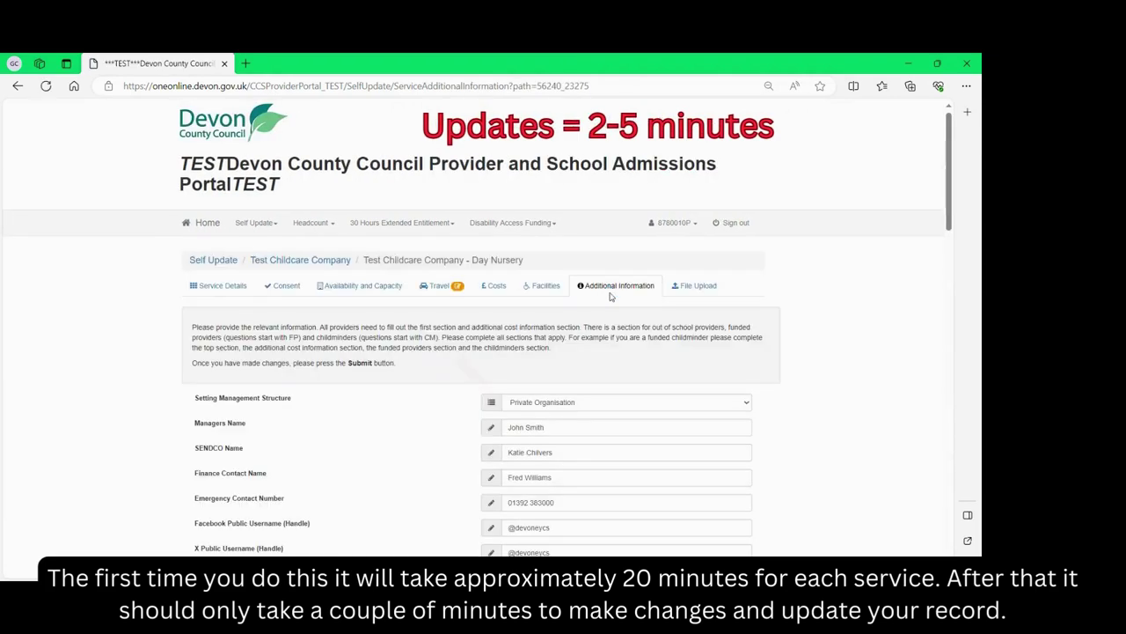
{"action": "left_click", "coordinate": [682, 288]}
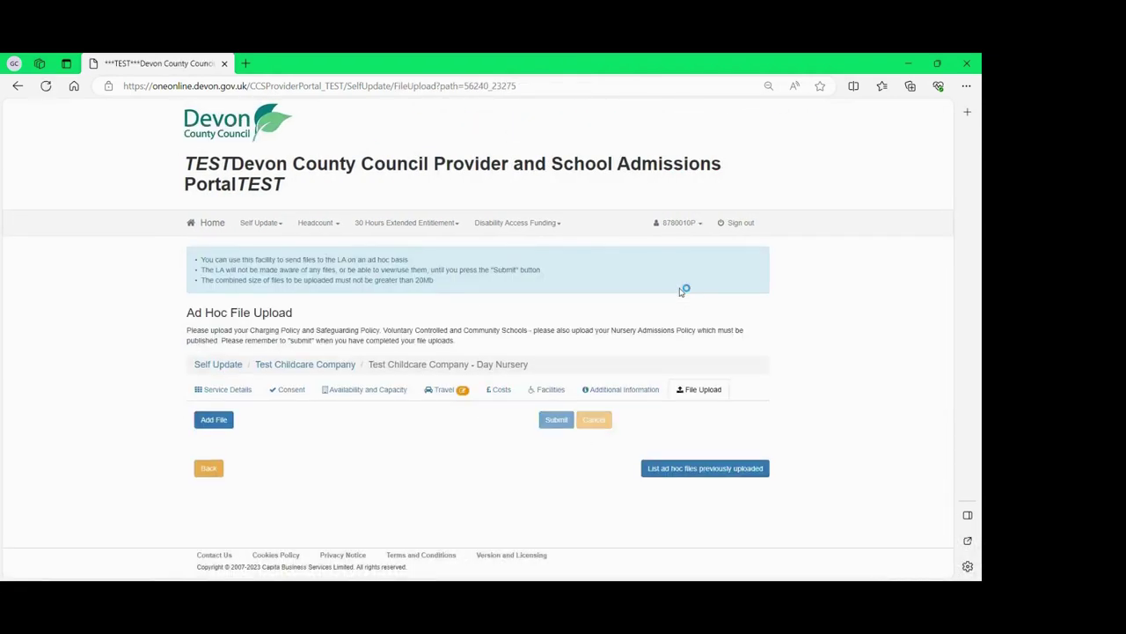
{"action": "left_click", "coordinate": [231, 393]}
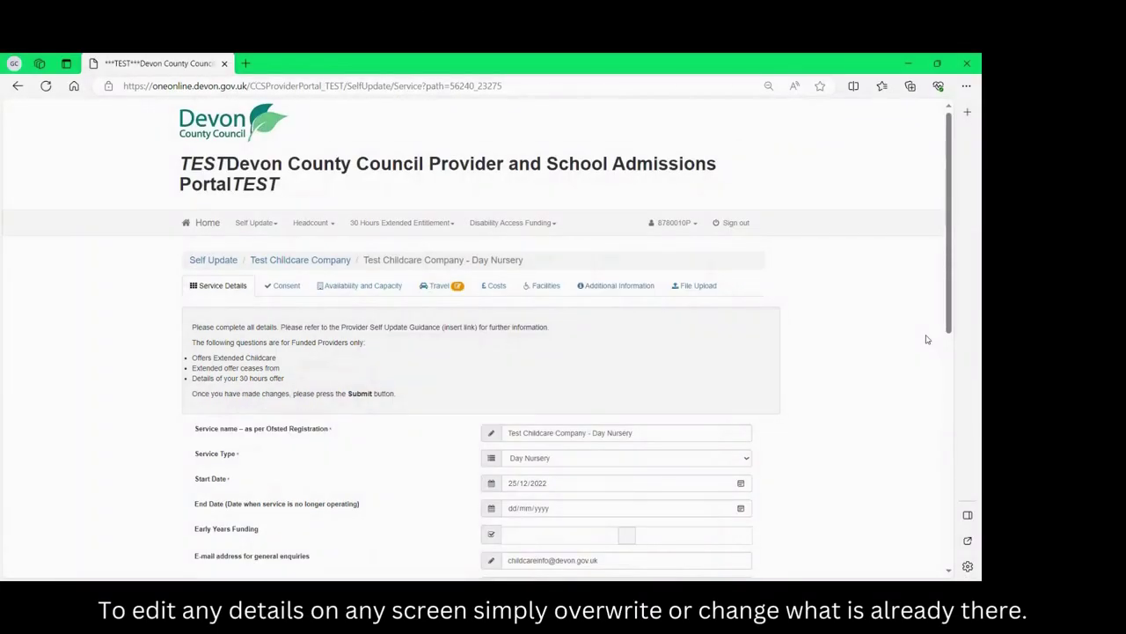
Delete the telephone number's last digit, then view the Day Nursery's Costs charges.
{"action": "scroll", "coordinate": [925, 339], "scroll_direction": "down", "scroll_amount": 5}
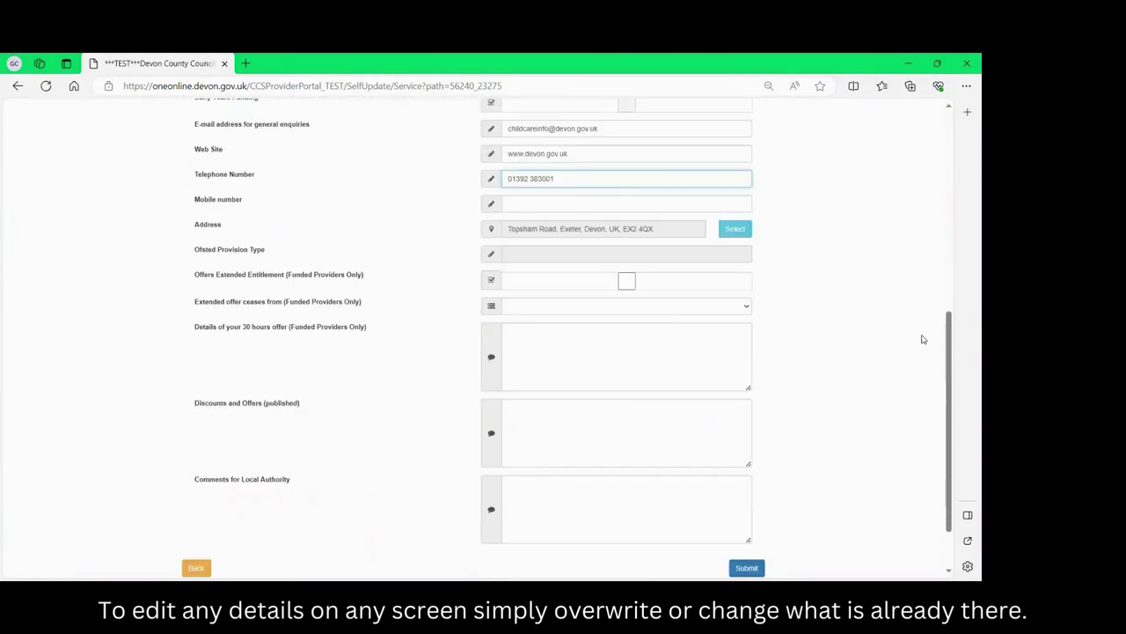
{"action": "left_click", "coordinate": [563, 177]}
{"action": "key", "text": "BackSpace"}
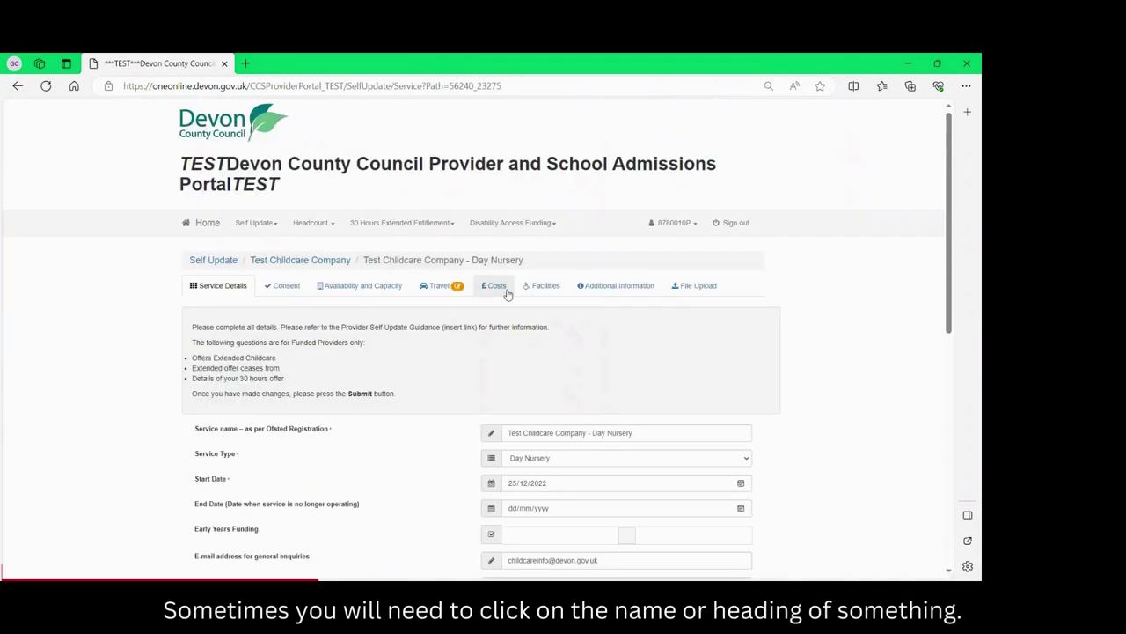
{"action": "left_click", "coordinate": [496, 286]}
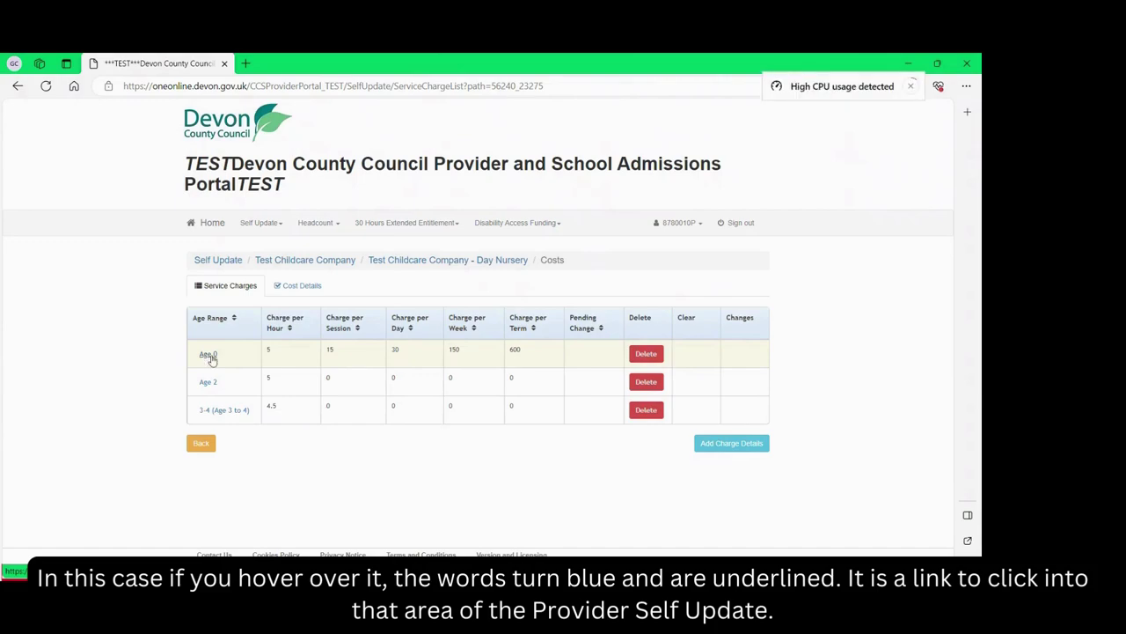
Set the Age 0 charge per term to 5, submit it, and go back to the charges list.
{"action": "left_click", "coordinate": [210, 357]}
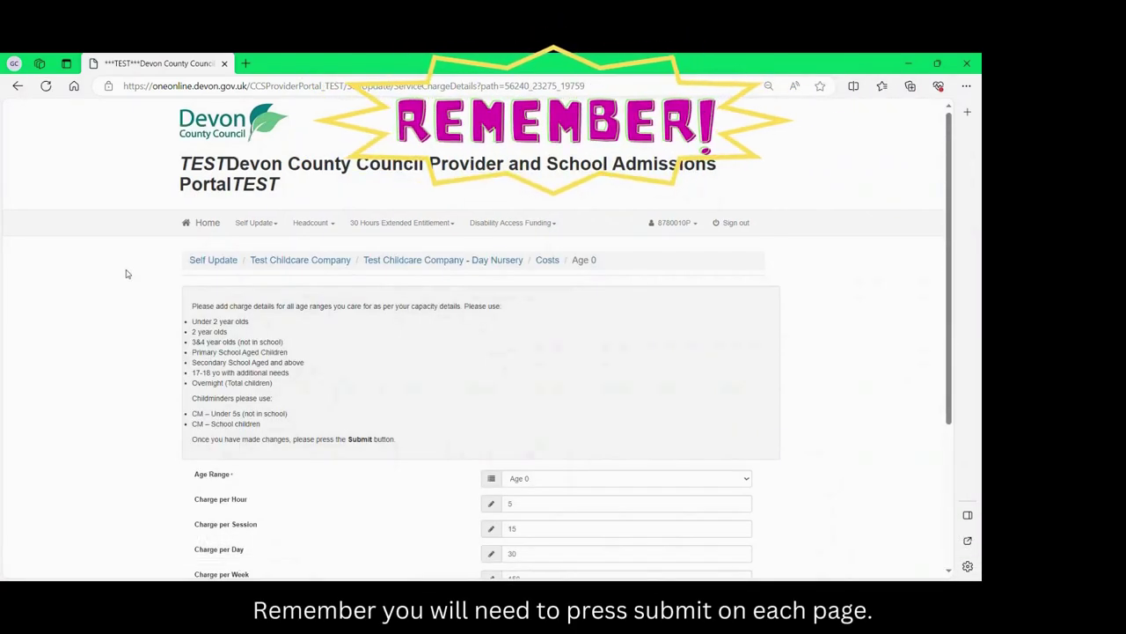
{"action": "scroll", "coordinate": [126, 274], "scroll_direction": "down", "scroll_amount": 3}
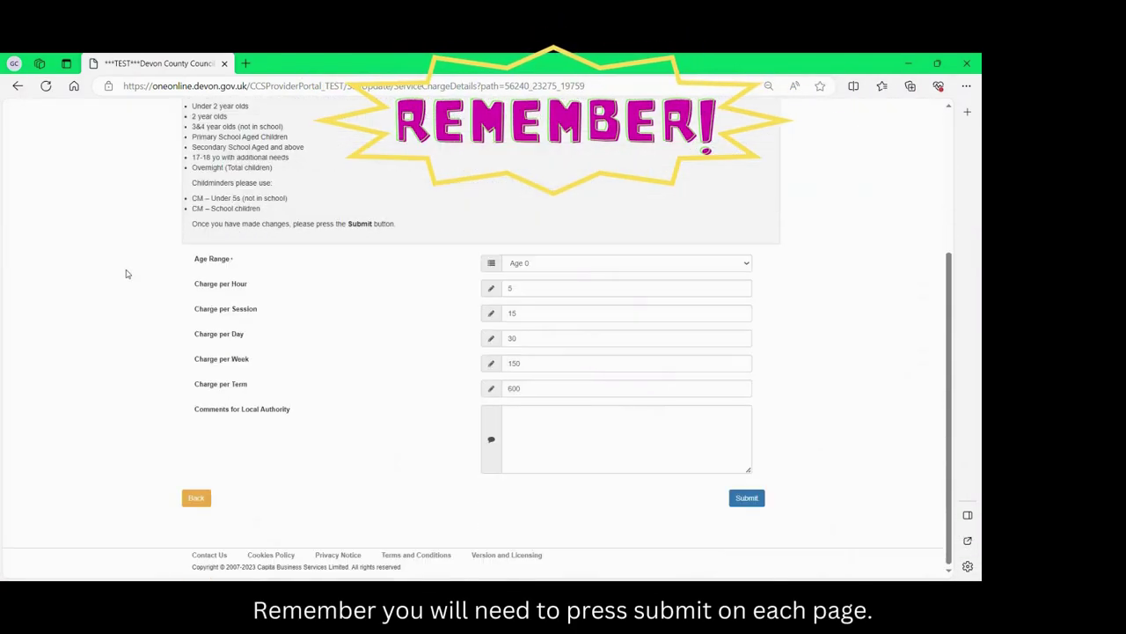
{"action": "left_click", "coordinate": [543, 388]}
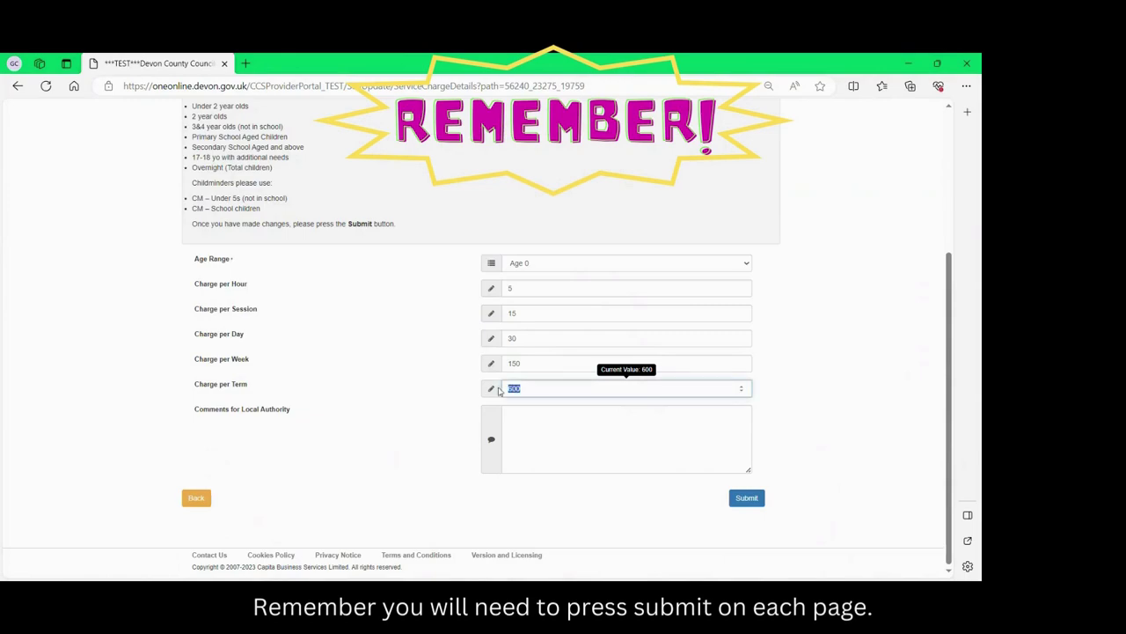
{"action": "type", "text": "5"}
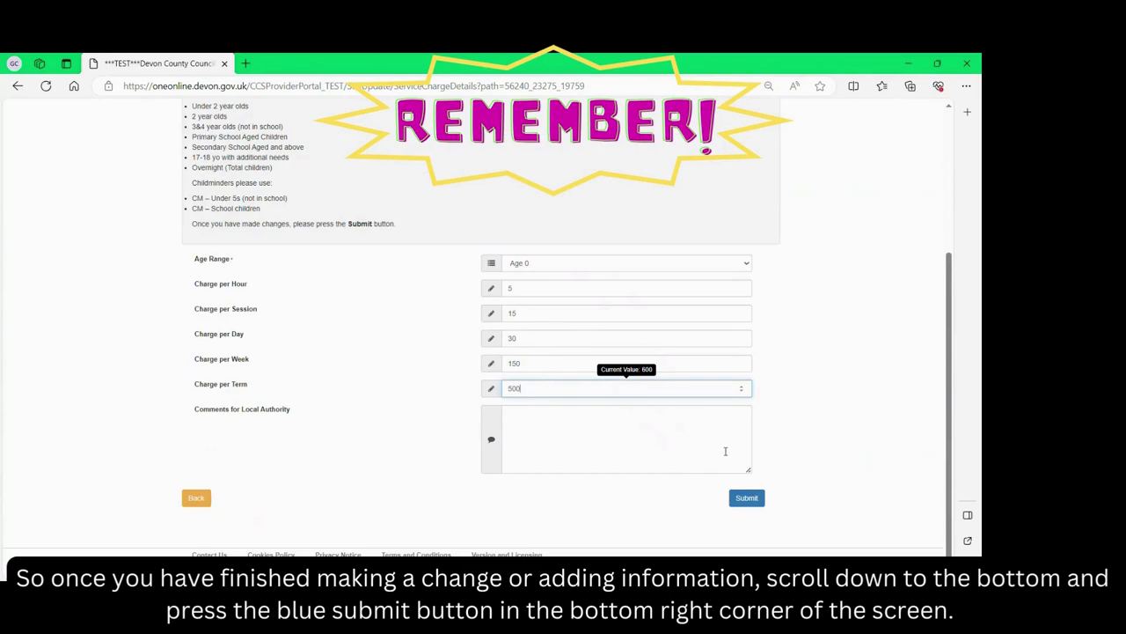
{"action": "left_click", "coordinate": [746, 498]}
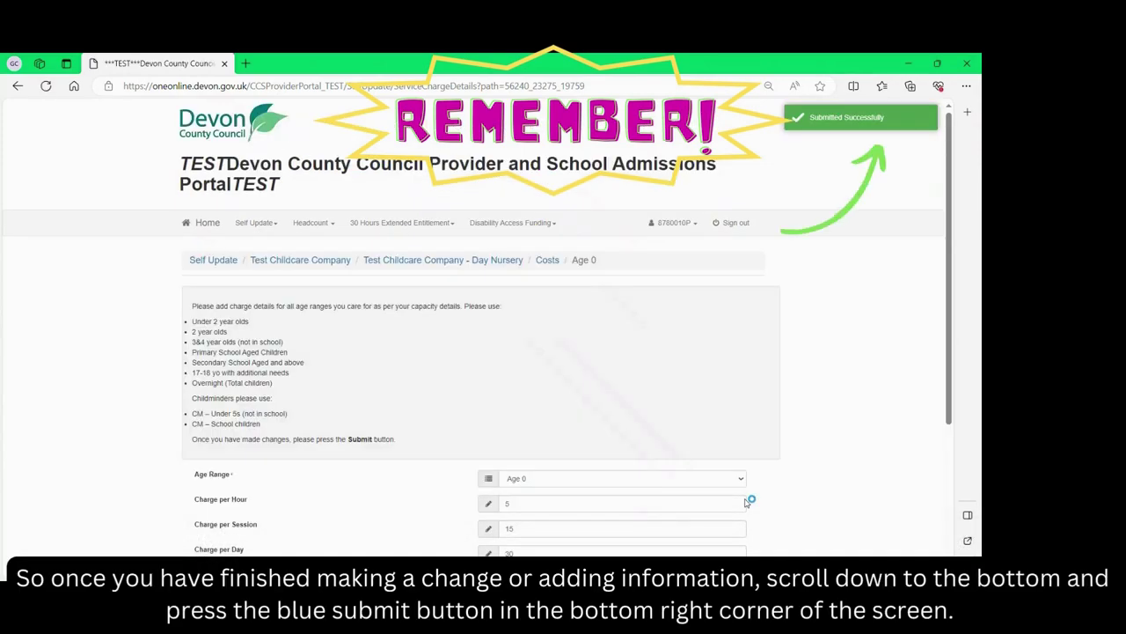
{"action": "scroll", "coordinate": [746, 502], "scroll_direction": "down", "scroll_amount": 5}
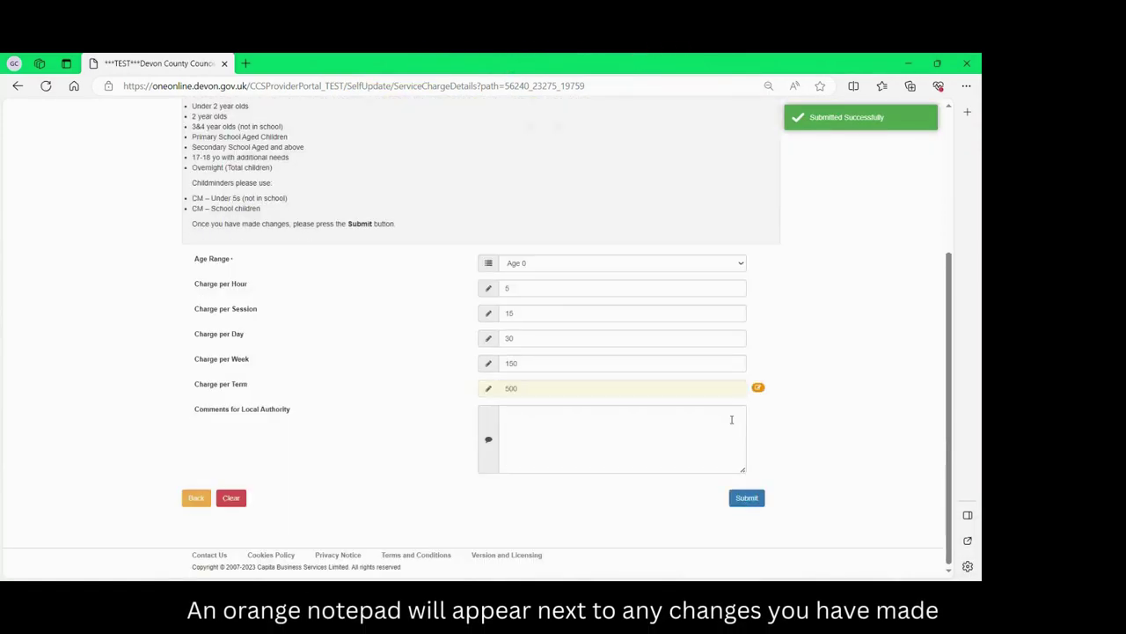
{"action": "mouse_move", "coordinate": [759, 389]}
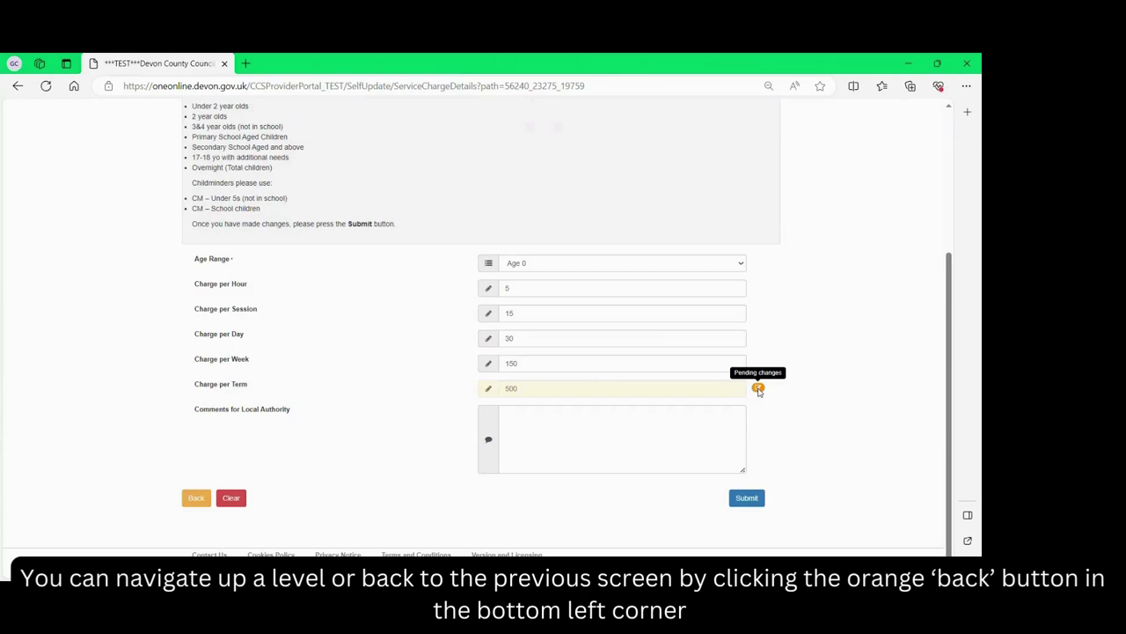
{"action": "left_click", "coordinate": [196, 498]}
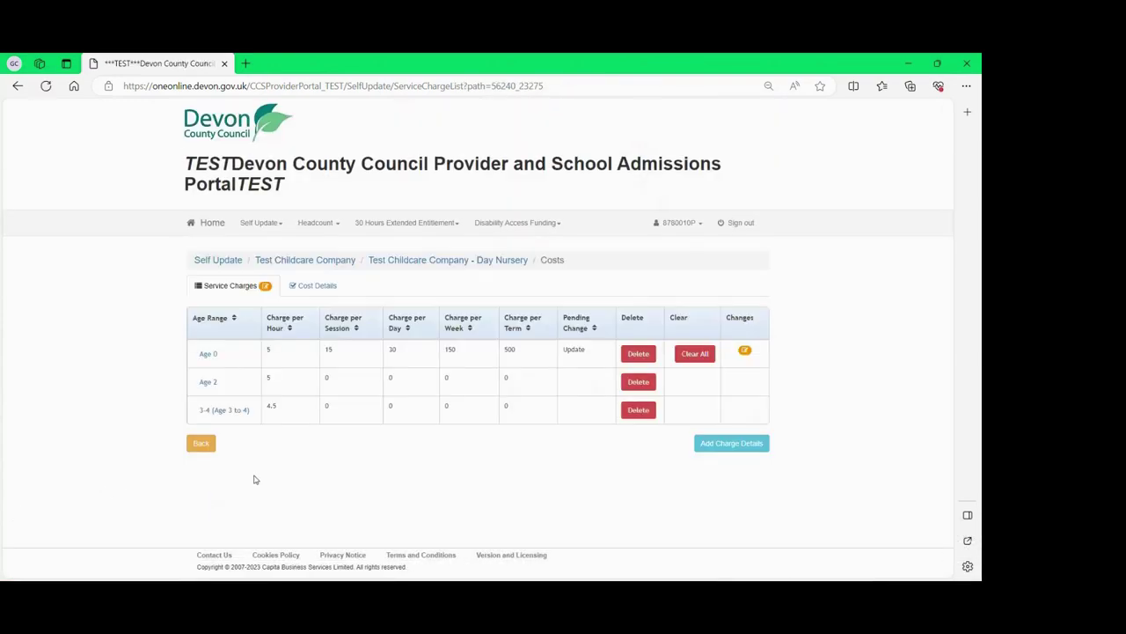
Browse the Day Nursery, Breakfast Club and Holiday Club service pages from the services list.
{"action": "left_click", "coordinate": [411, 260]}
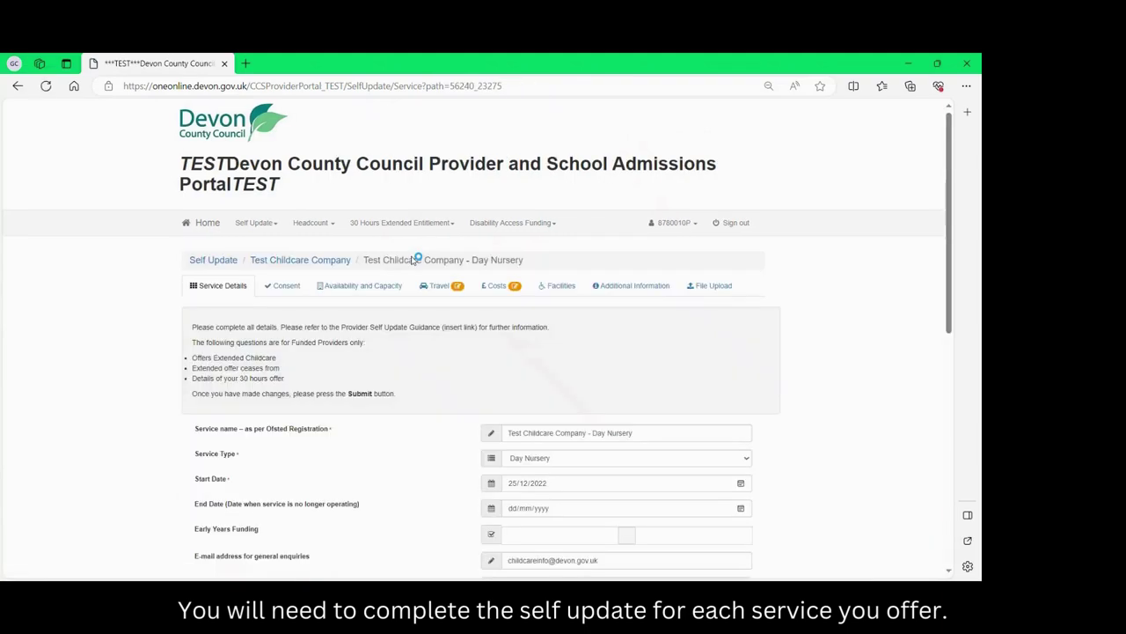
{"action": "left_click", "coordinate": [260, 260]}
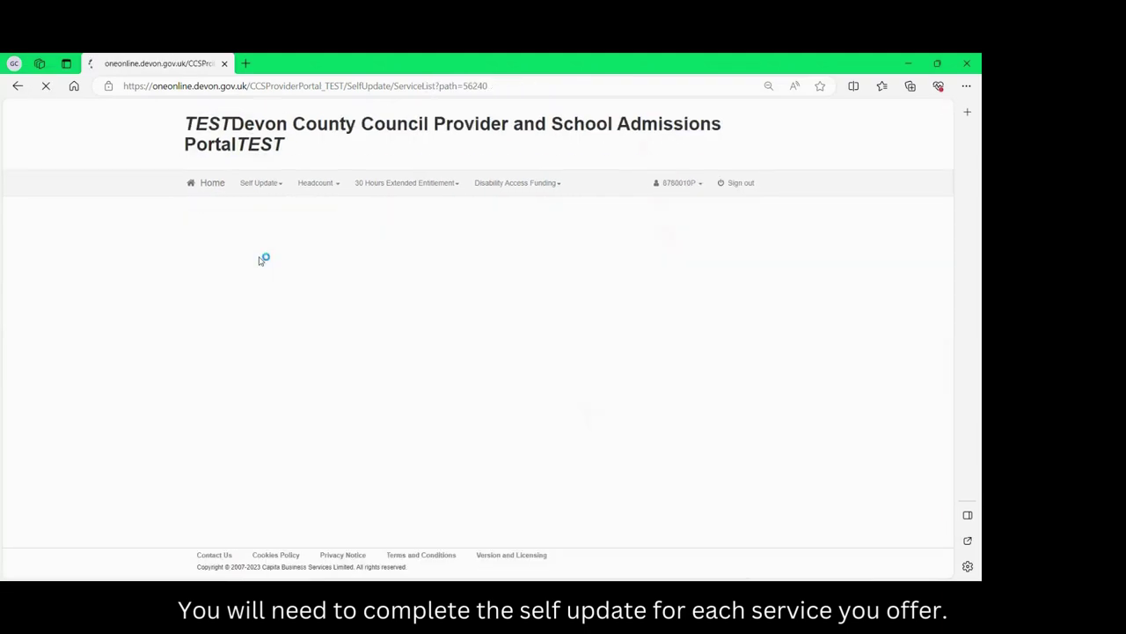
{"action": "left_click", "coordinate": [291, 460]}
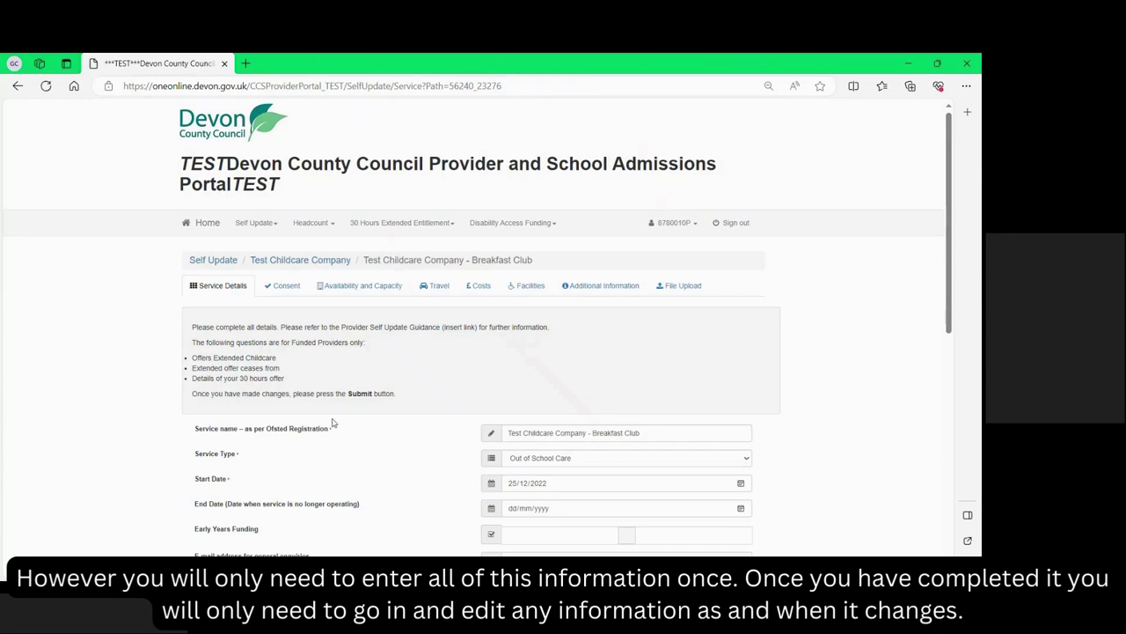
{"action": "scroll", "coordinate": [331, 422], "scroll_direction": "down", "scroll_amount": 2}
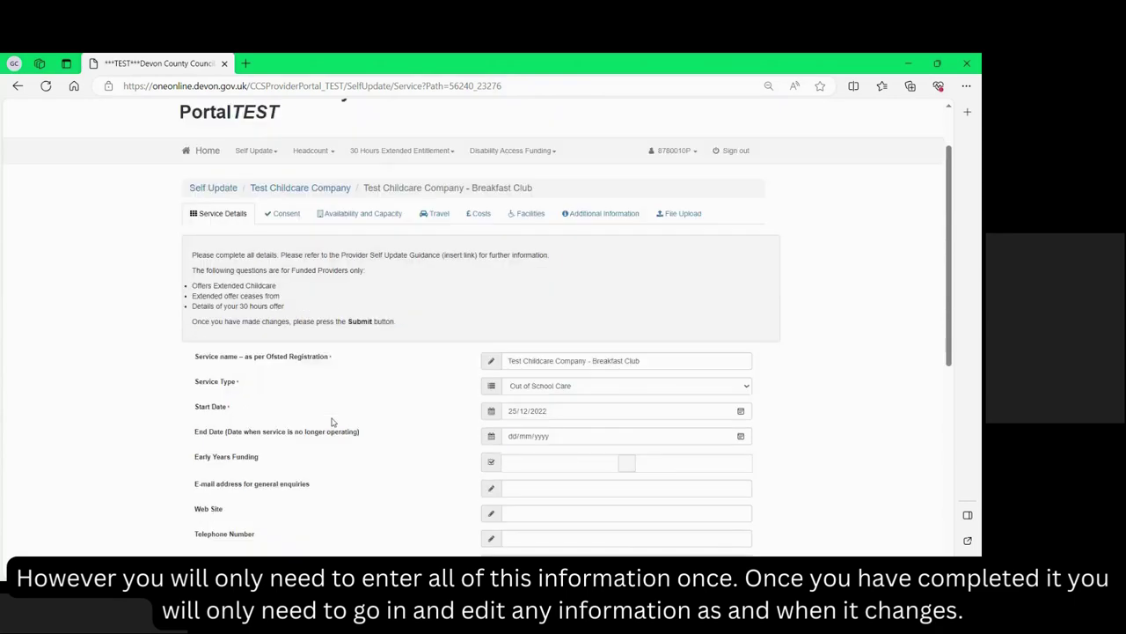
{"action": "scroll", "coordinate": [332, 422], "scroll_direction": "up", "scroll_amount": 2}
{"action": "left_click", "coordinate": [272, 261]}
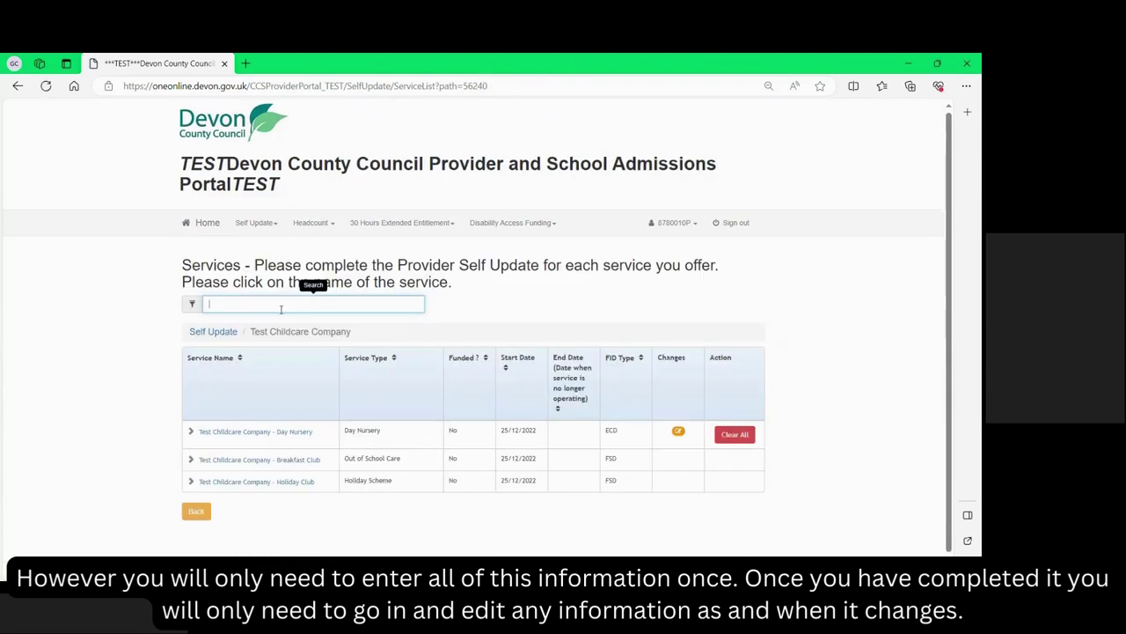
{"action": "left_click", "coordinate": [303, 483]}
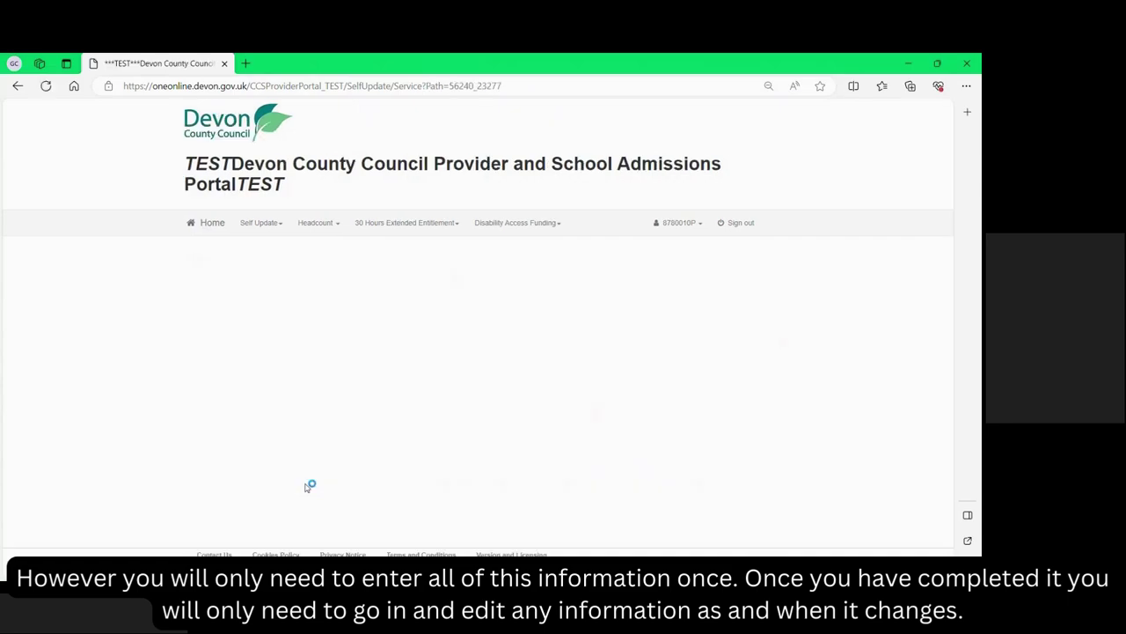
{"action": "scroll", "coordinate": [308, 486], "scroll_direction": "down", "scroll_amount": 10}
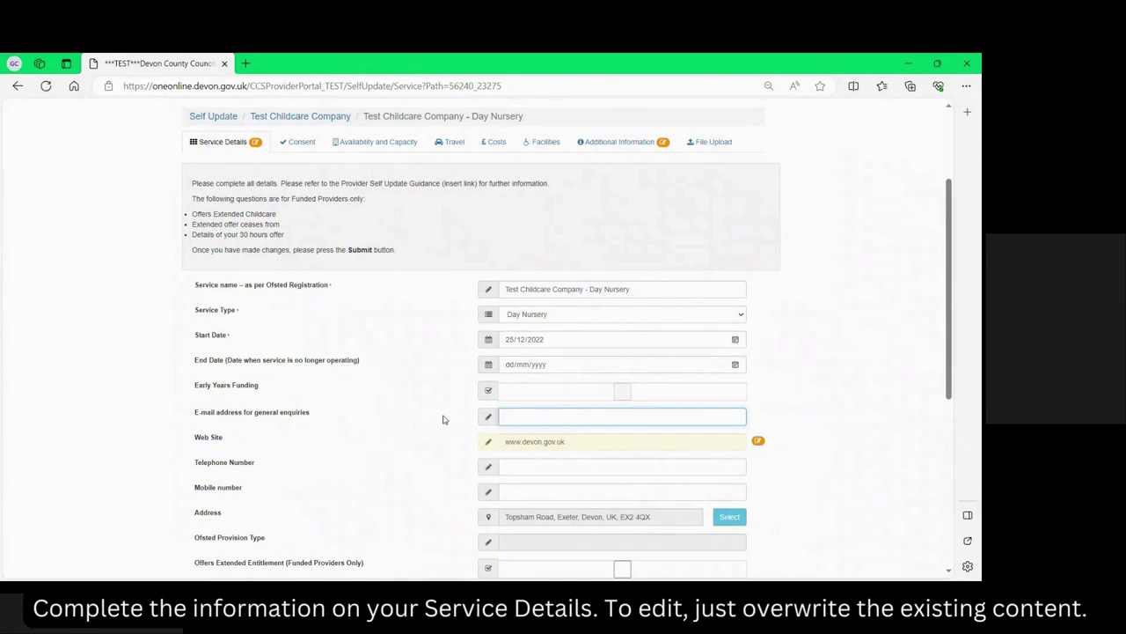
Paste the general enquiries e-mail address into the Day Nursery service details and submit them.
{"action": "key", "text": "ctrl+v"}
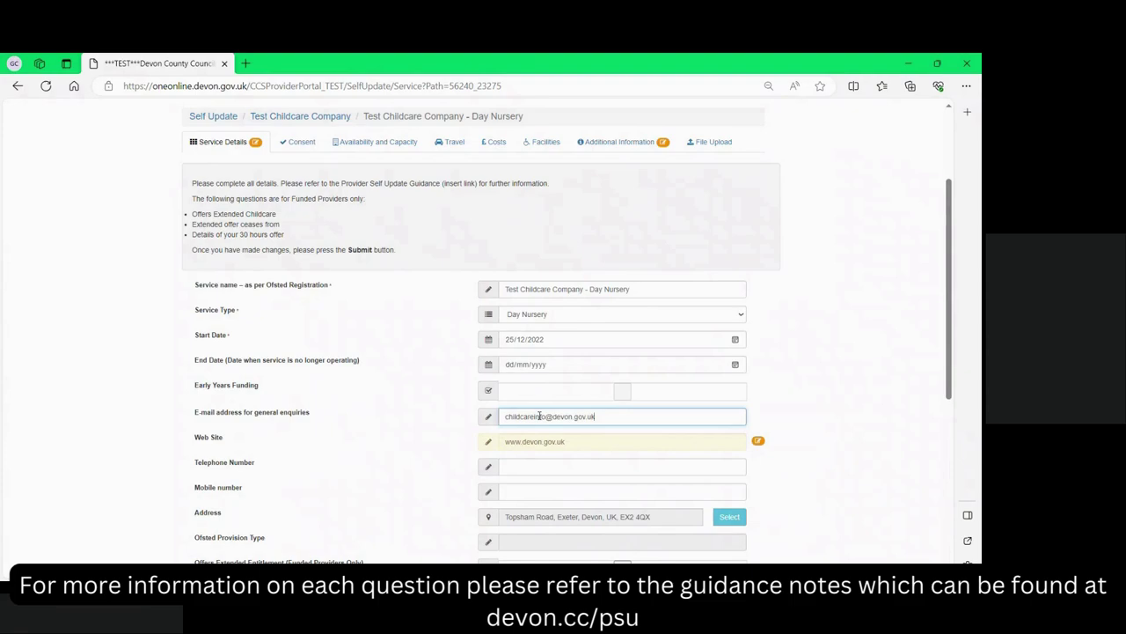
{"action": "scroll", "coordinate": [539, 415], "scroll_direction": "down", "scroll_amount": 3}
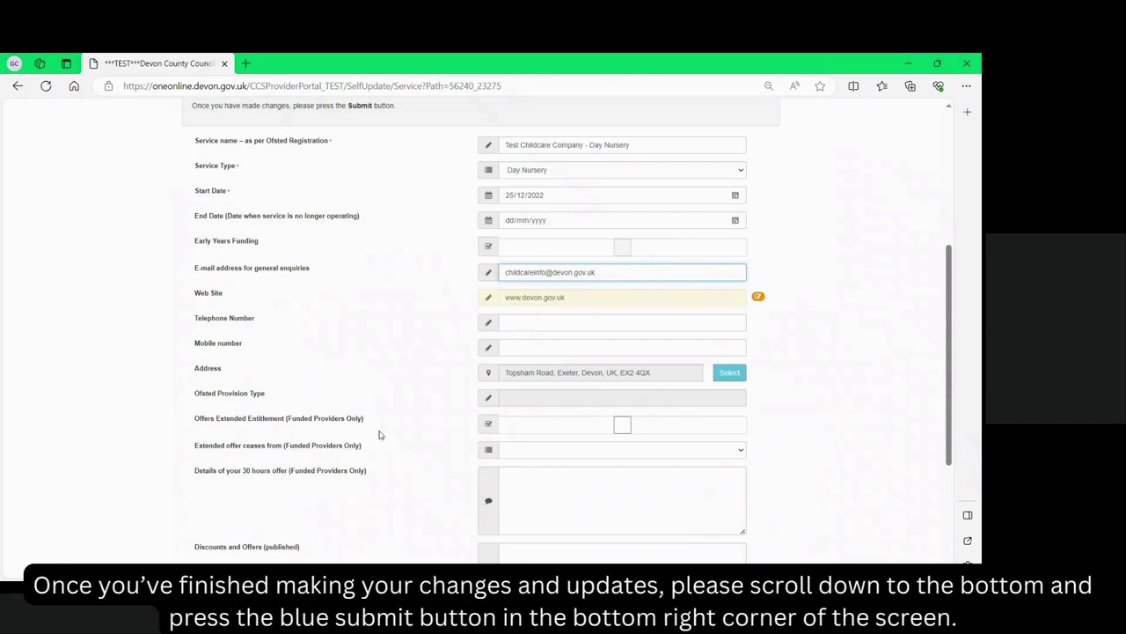
{"action": "scroll", "coordinate": [431, 395], "scroll_direction": "down", "scroll_amount": 1}
{"action": "scroll", "coordinate": [431, 395], "scroll_direction": "down", "scroll_amount": 1}
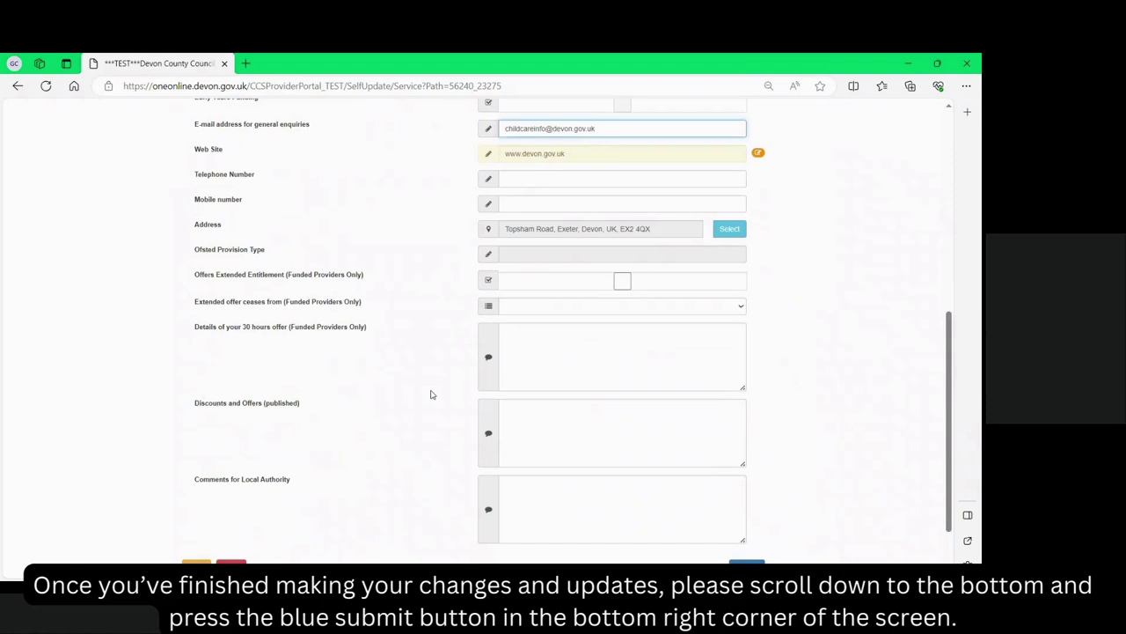
{"action": "scroll", "coordinate": [431, 395], "scroll_direction": "down", "scroll_amount": 1}
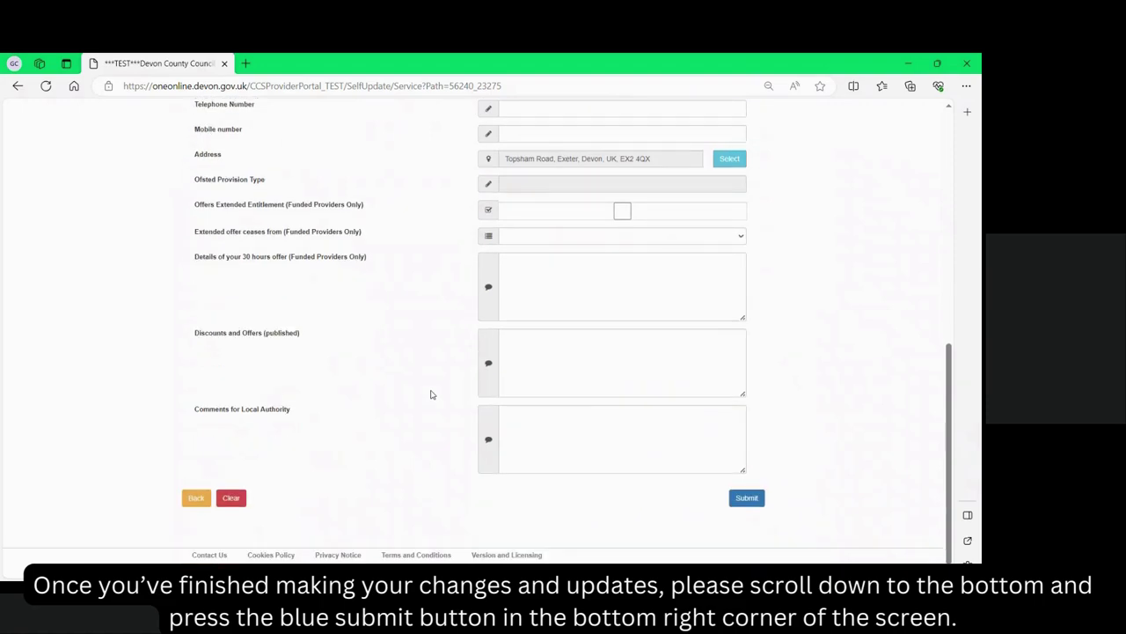
{"action": "left_click", "coordinate": [747, 506]}
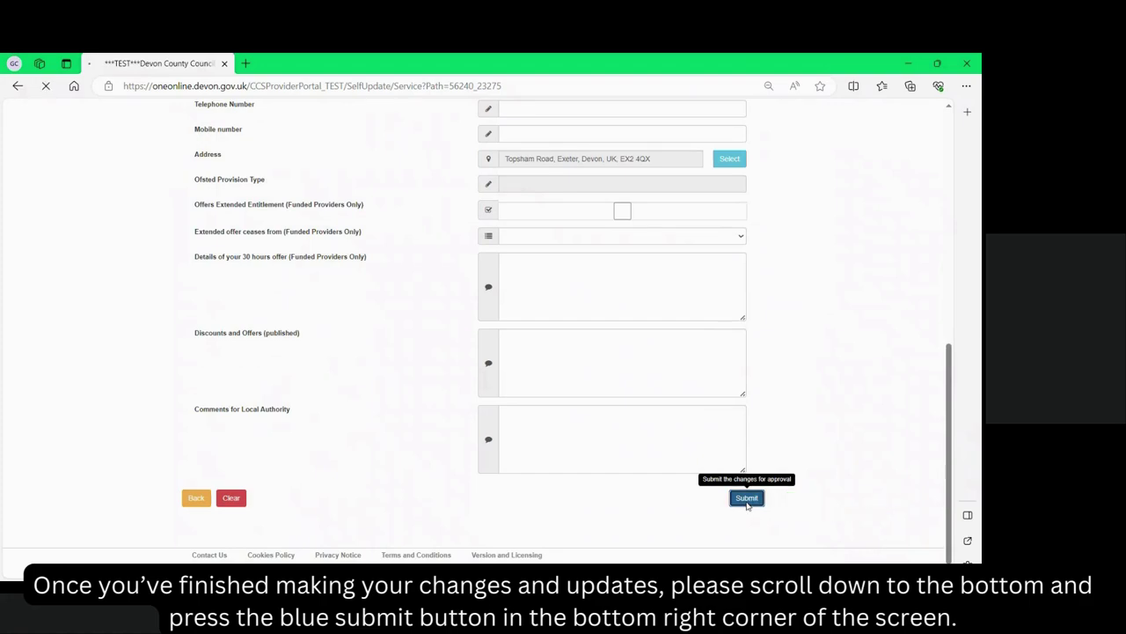
{"action": "scroll", "coordinate": [777, 351], "scroll_direction": "down", "scroll_amount": 3}
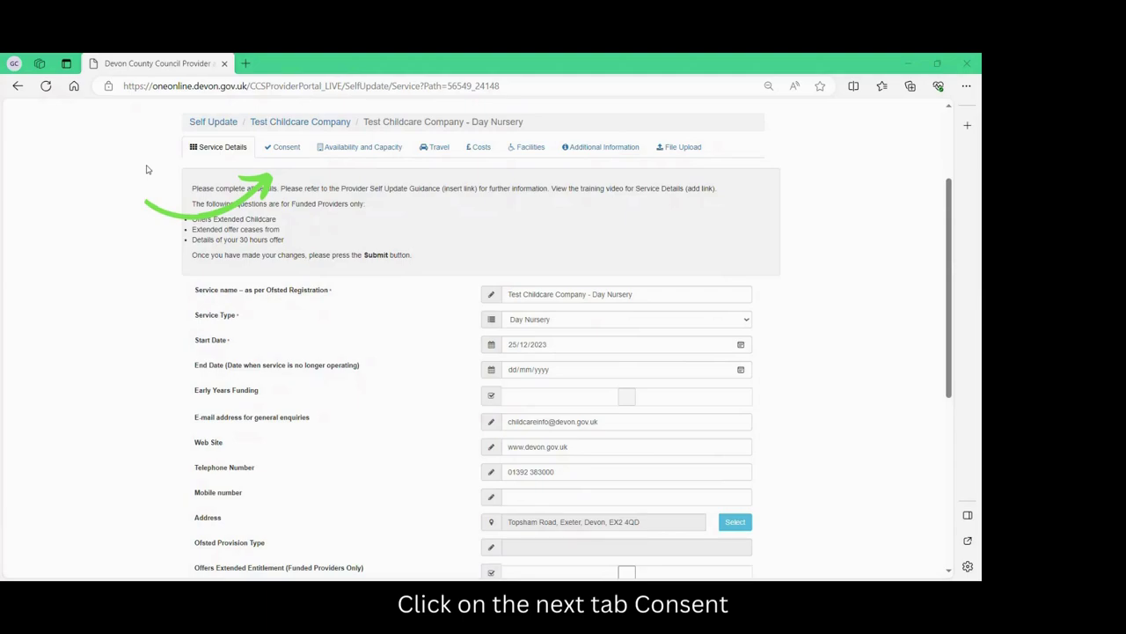
On the Day Nursery Consent tab, tick publishing consents for details, costs, telephone and address.
{"action": "left_click", "coordinate": [280, 147]}
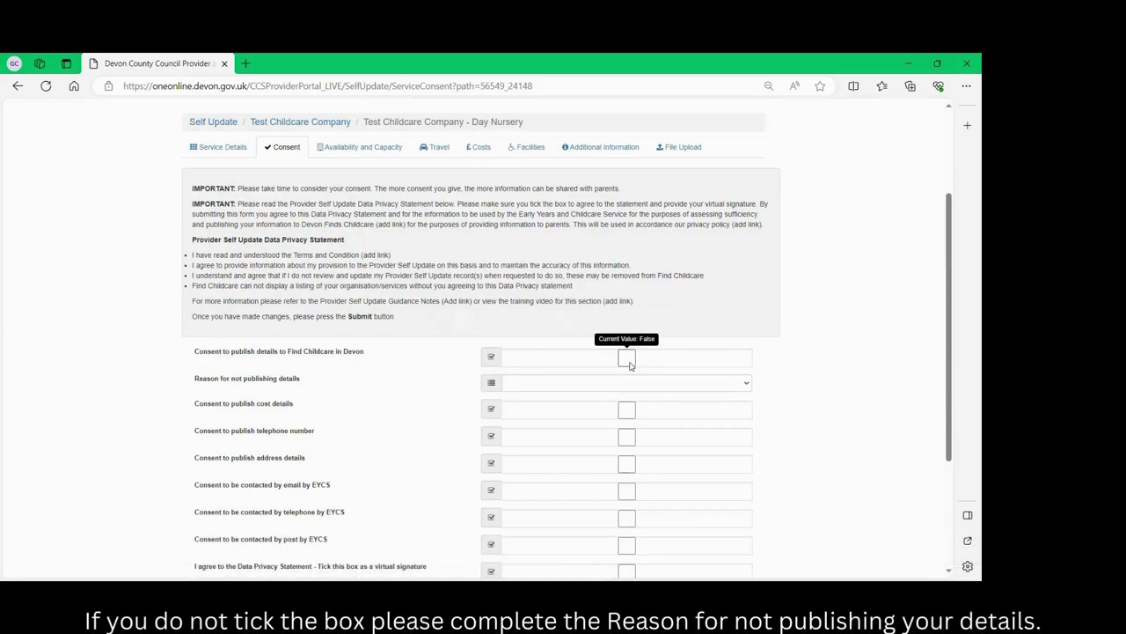
{"action": "left_click", "coordinate": [626, 358]}
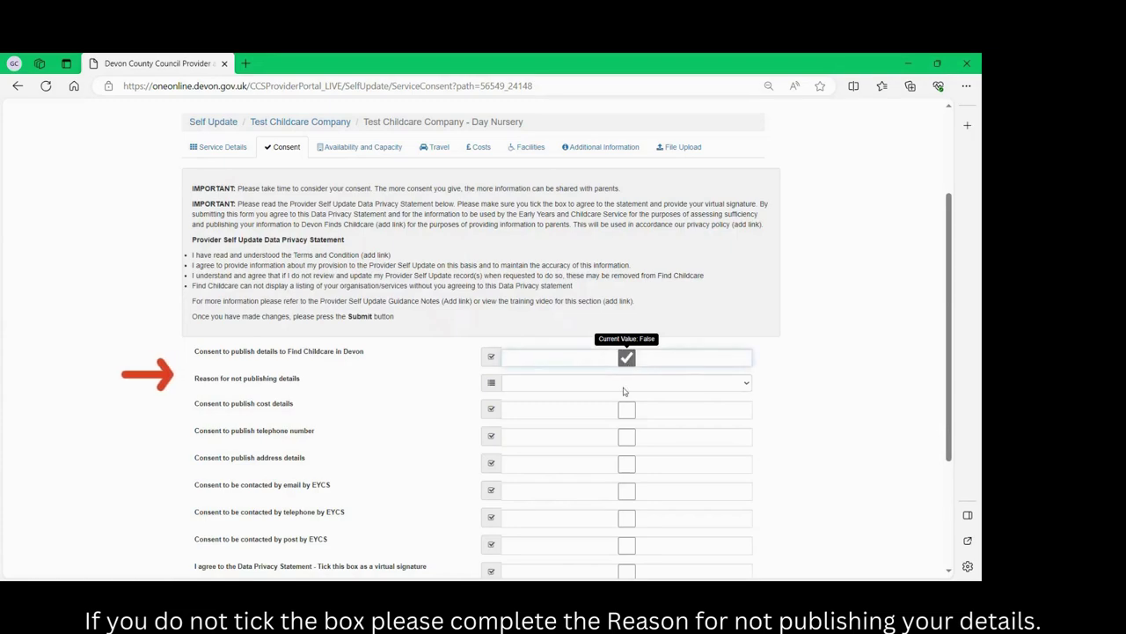
{"action": "key", "text": "Tab"}
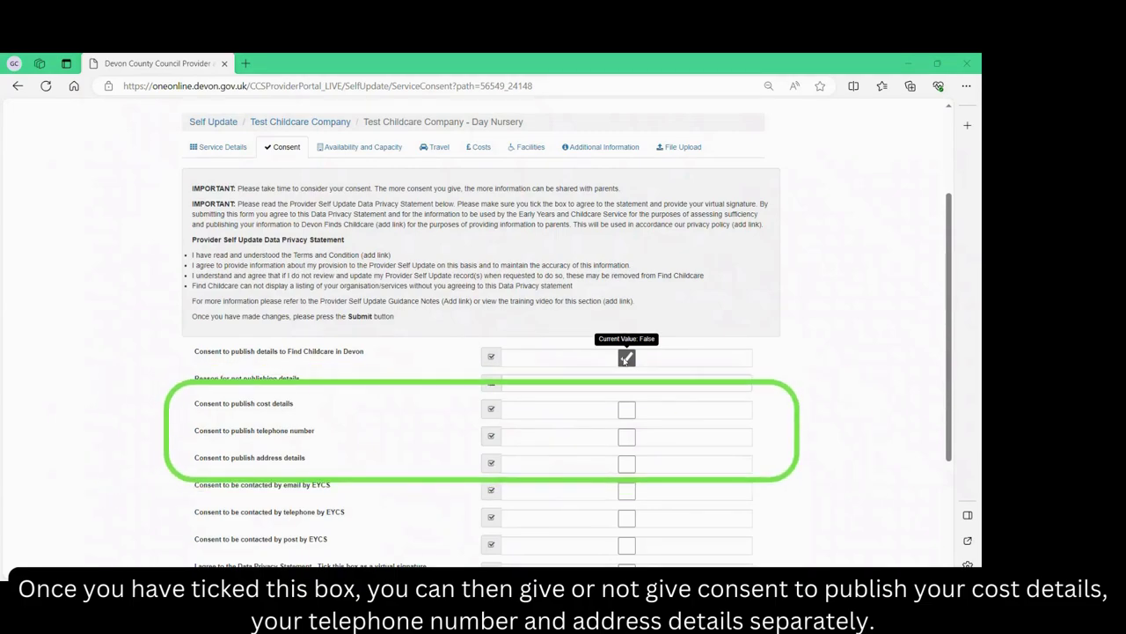
{"action": "left_click", "coordinate": [625, 411]}
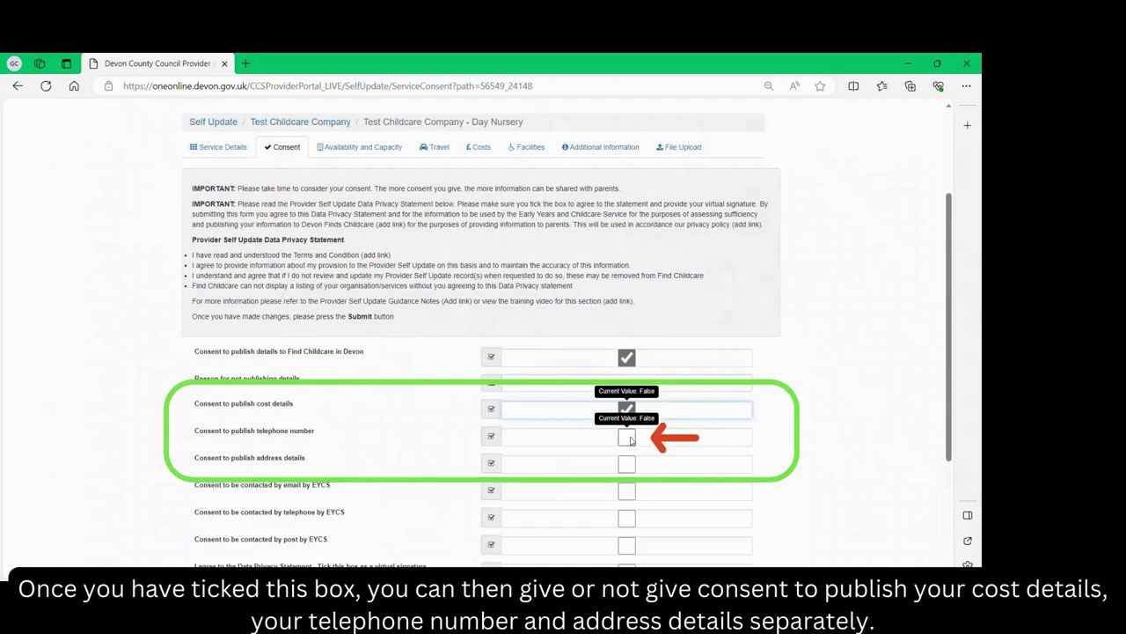
{"action": "left_click", "coordinate": [628, 437]}
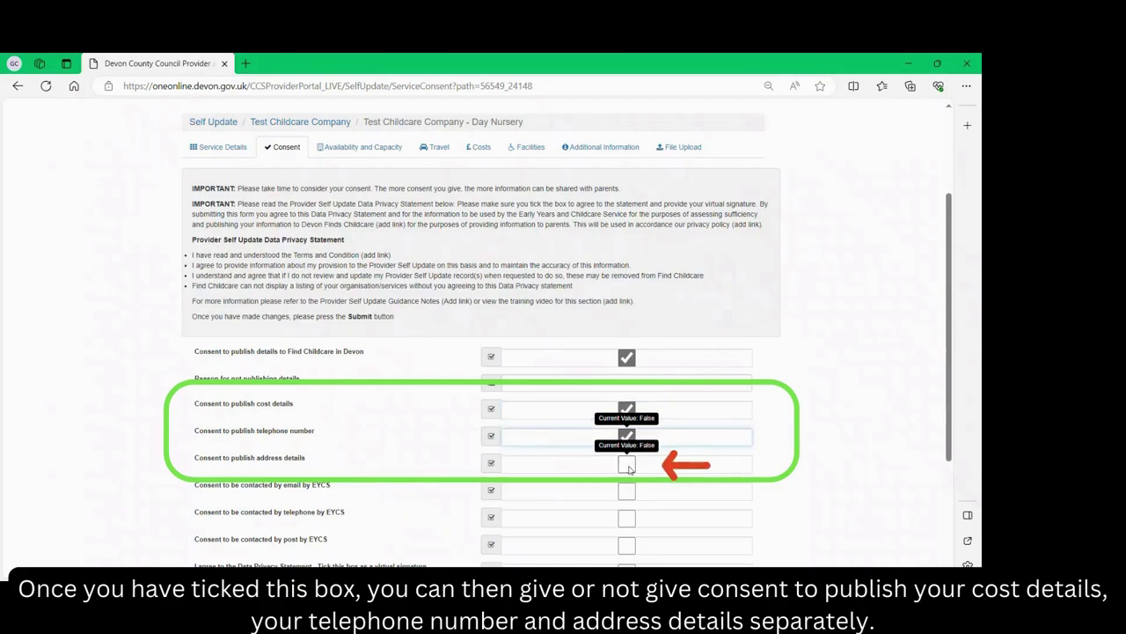
{"action": "left_click", "coordinate": [629, 466]}
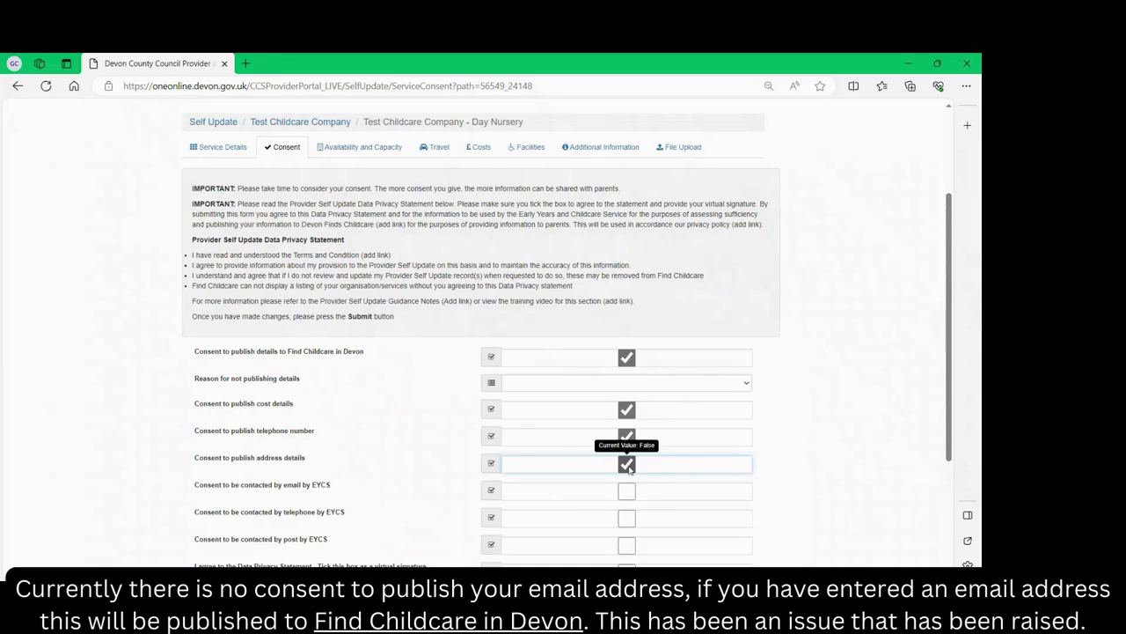
{"action": "scroll", "coordinate": [627, 467], "scroll_direction": "down", "scroll_amount": 2}
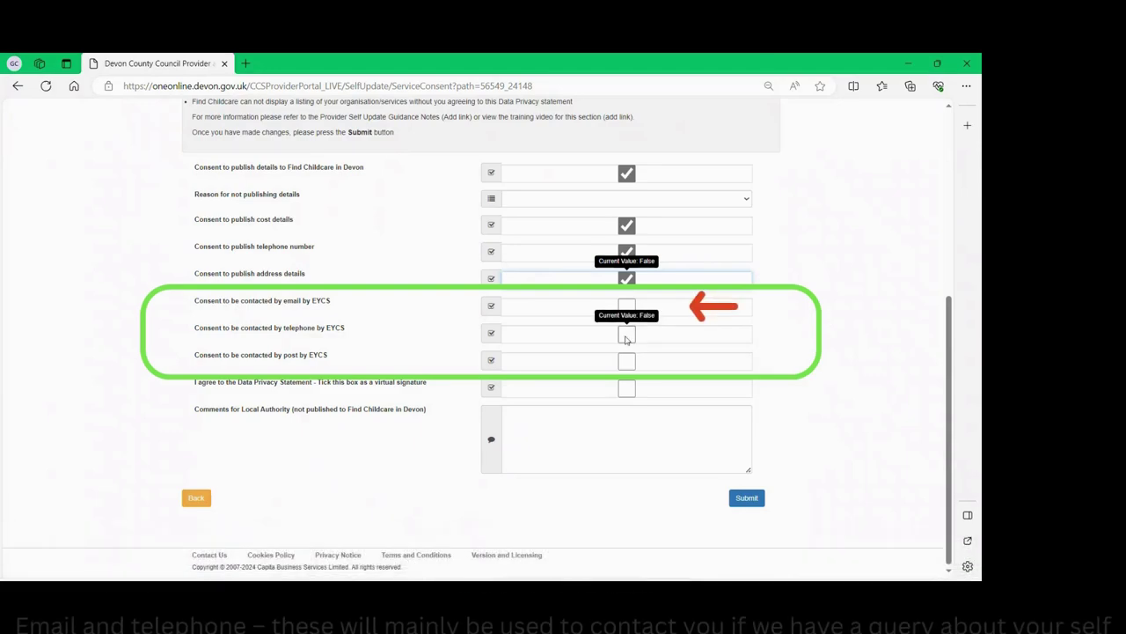
Tick the consents allowing EYCS to make contact by email, telephone and post.
{"action": "left_click", "coordinate": [625, 306]}
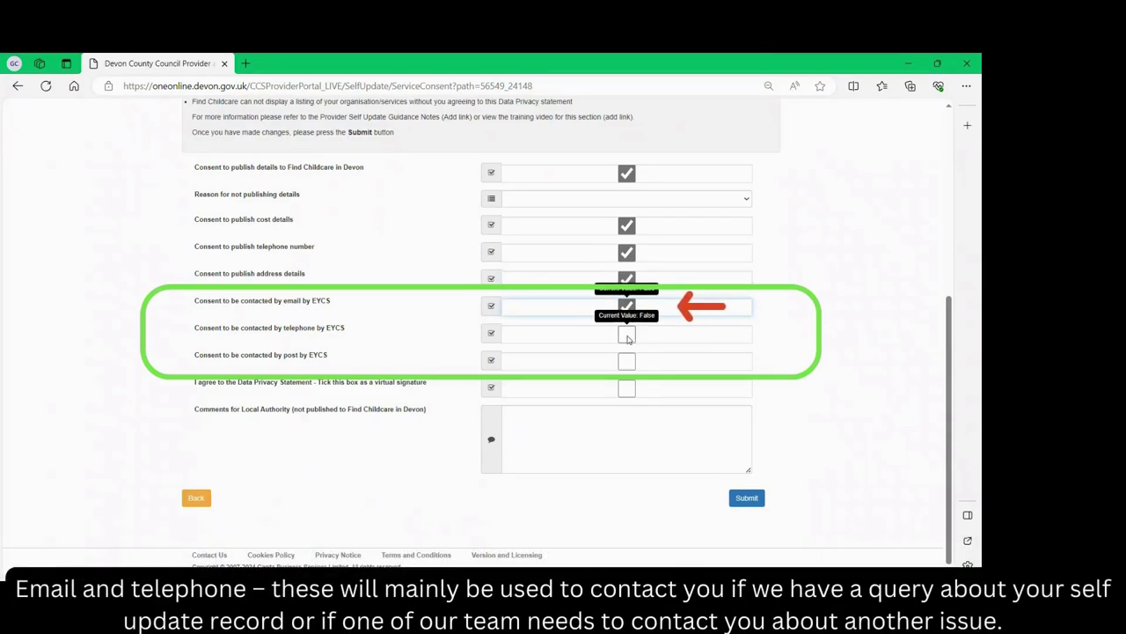
{"action": "left_click", "coordinate": [627, 334]}
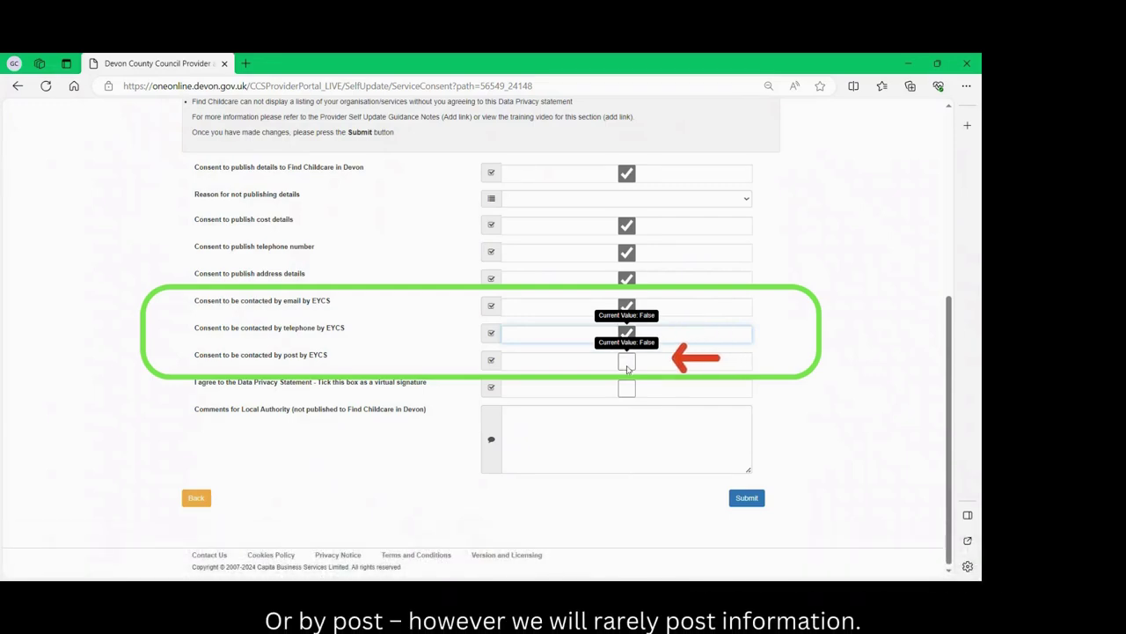
{"action": "left_click", "coordinate": [626, 362]}
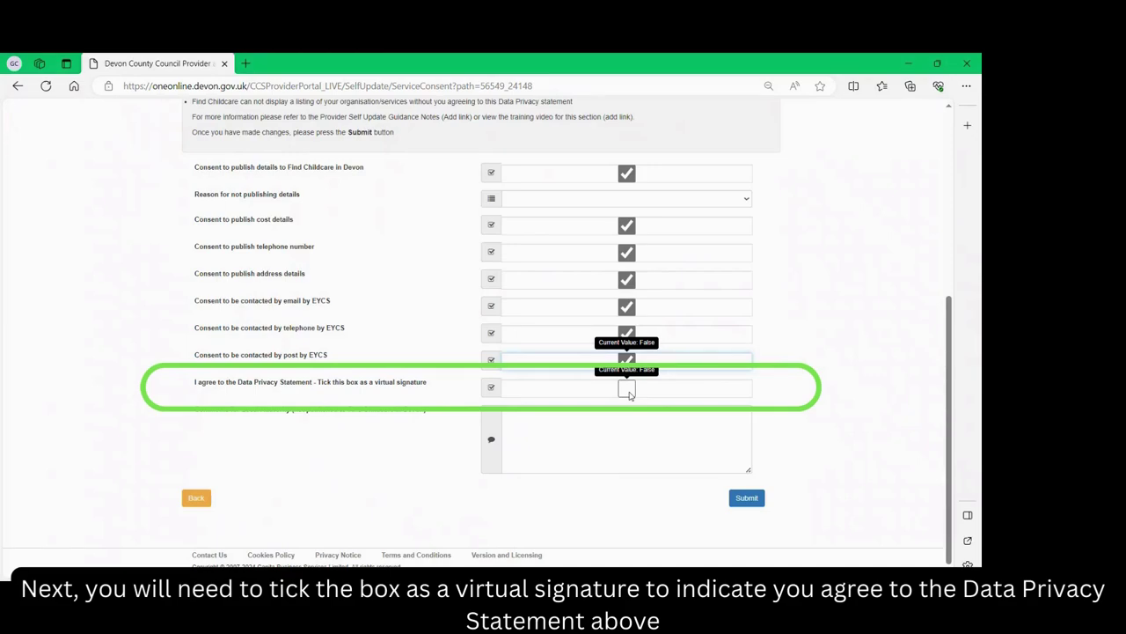
Sign agreement to the Data Privacy Statement and submit the consent choices for approval.
{"action": "scroll", "coordinate": [531, 137], "scroll_direction": "up", "scroll_amount": 2}
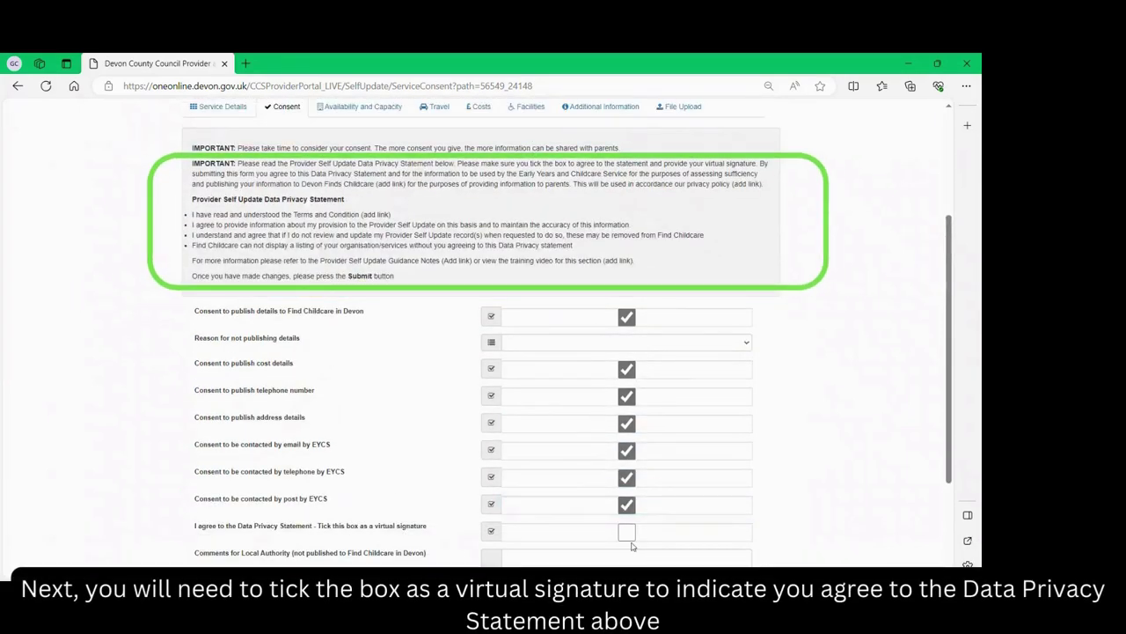
{"action": "left_click", "coordinate": [627, 534]}
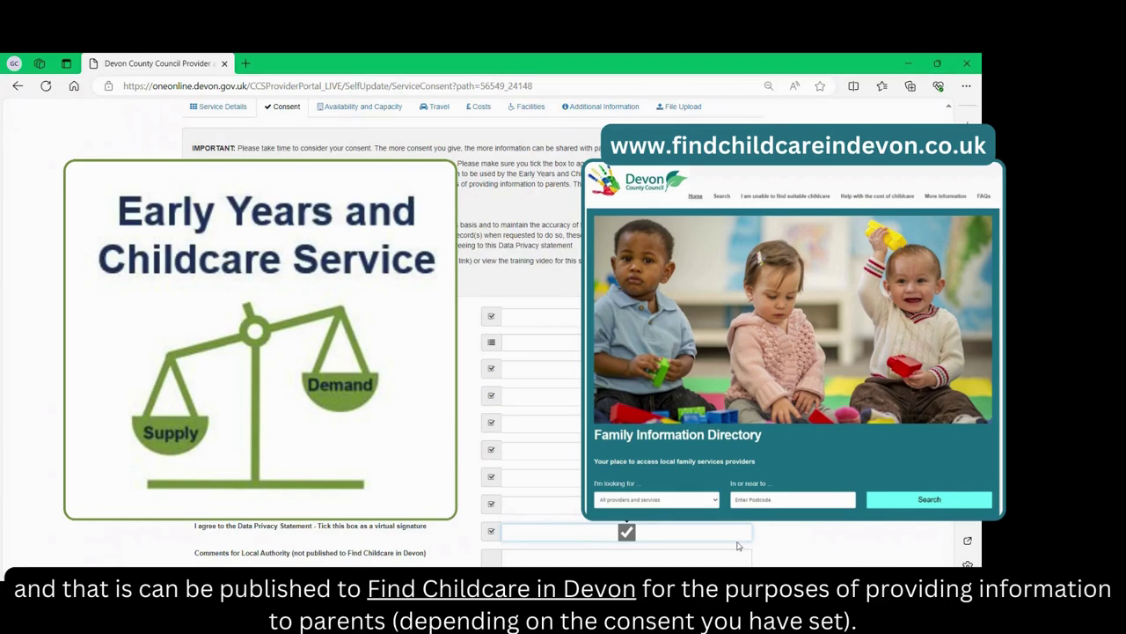
{"action": "scroll", "coordinate": [730, 532], "scroll_direction": "down", "scroll_amount": 2}
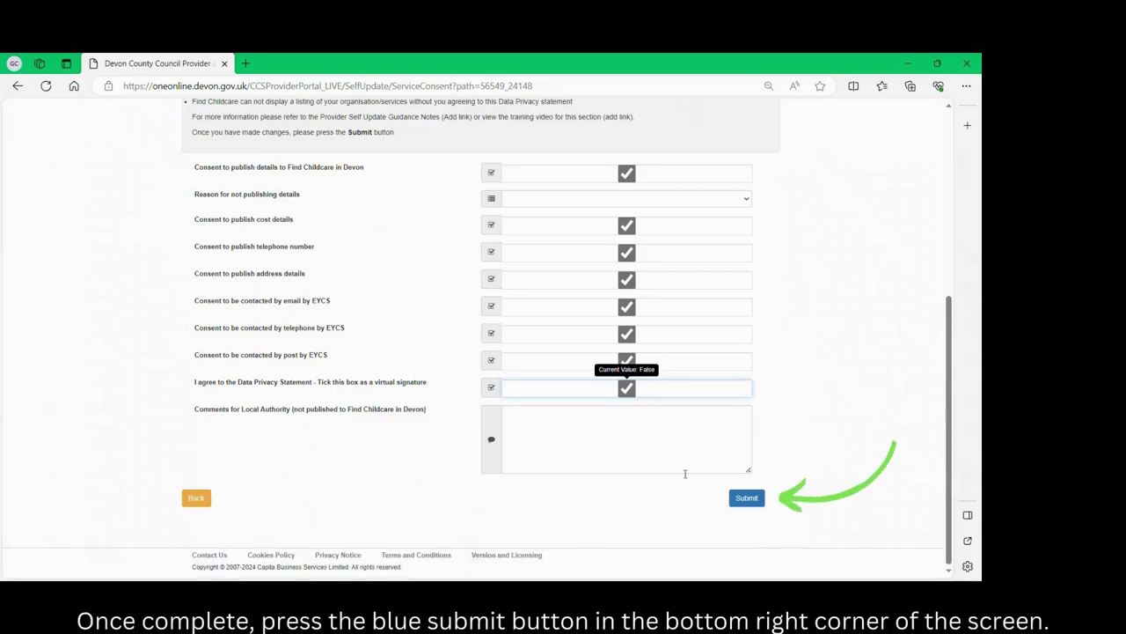
{"action": "left_click", "coordinate": [747, 500]}
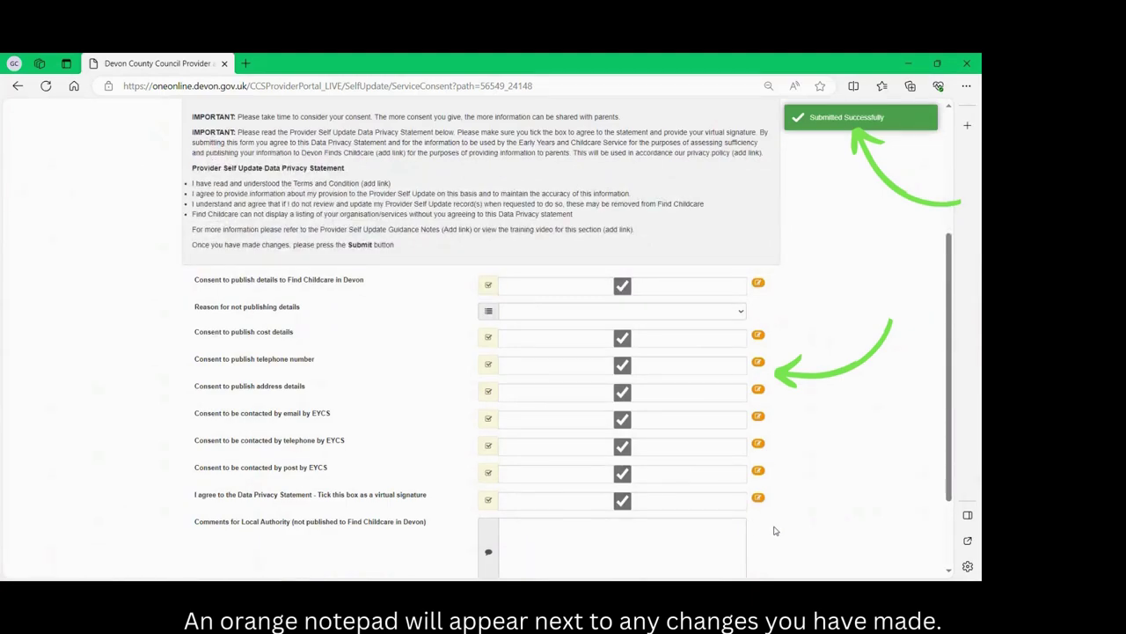
{"action": "scroll", "coordinate": [775, 530], "scroll_direction": "down", "scroll_amount": 1}
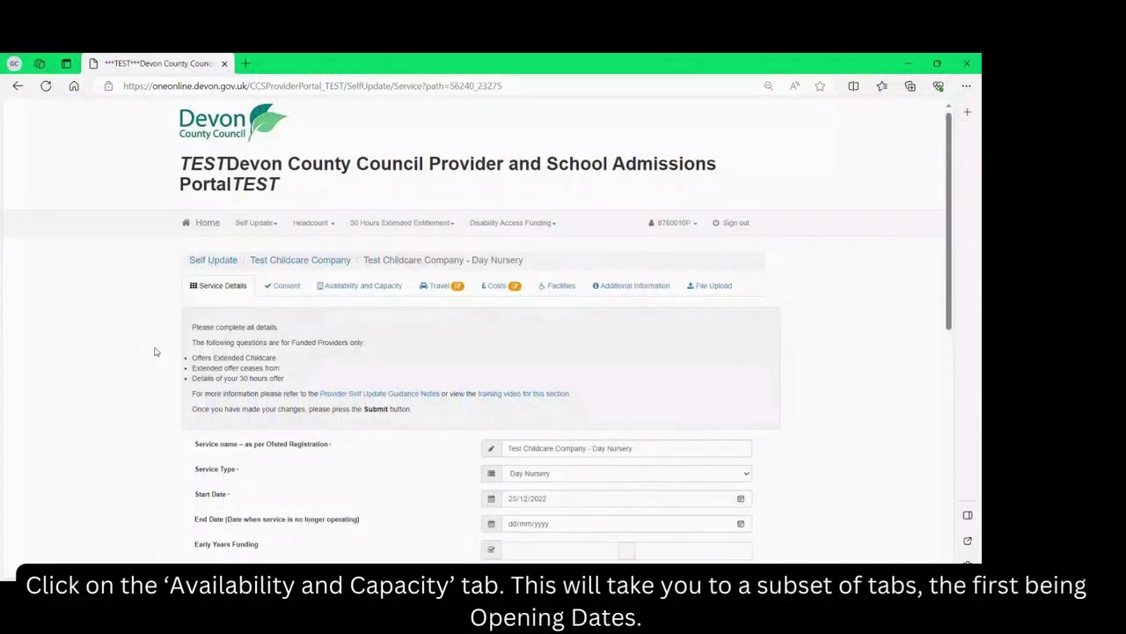
Open the Day Nursery's Availability and Capacity section at its empty Opening Dates list.
{"action": "left_click", "coordinate": [364, 288]}
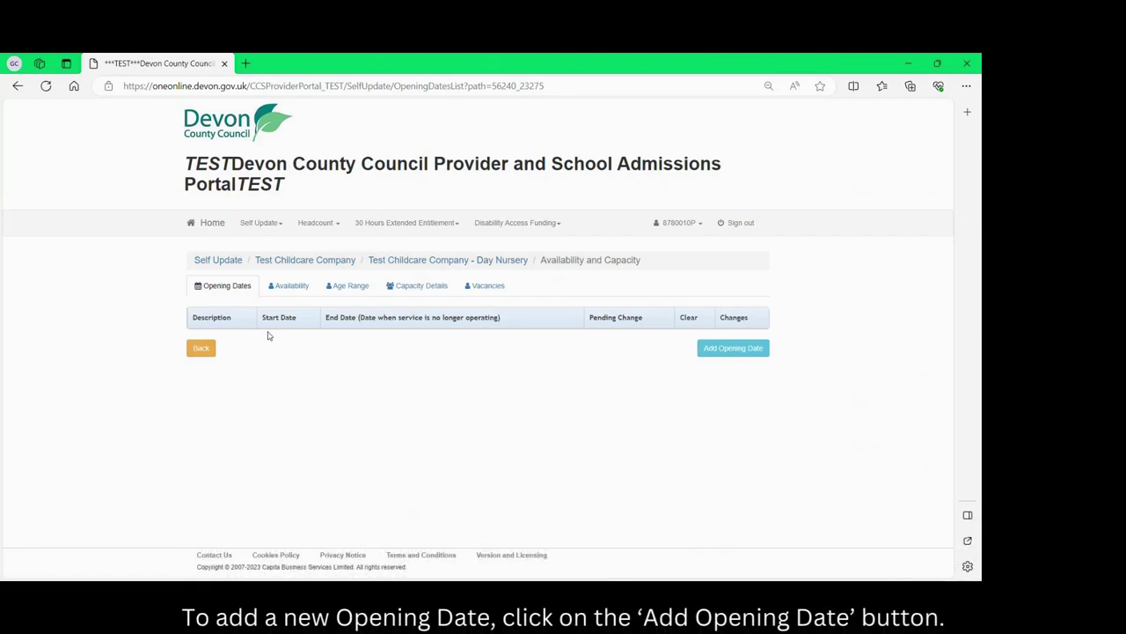
Add an 'Opening Hours' opening date starting 25/12/2022, no end date, and submit it.
{"action": "left_click", "coordinate": [741, 349]}
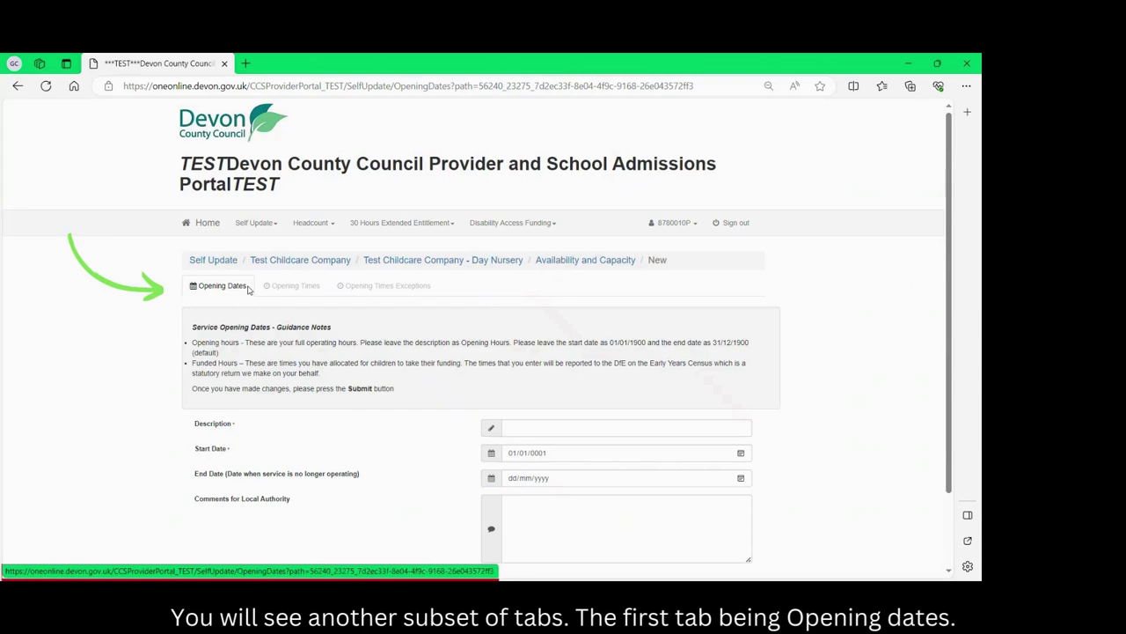
{"action": "scroll", "coordinate": [264, 295], "scroll_direction": "down", "scroll_amount": 2}
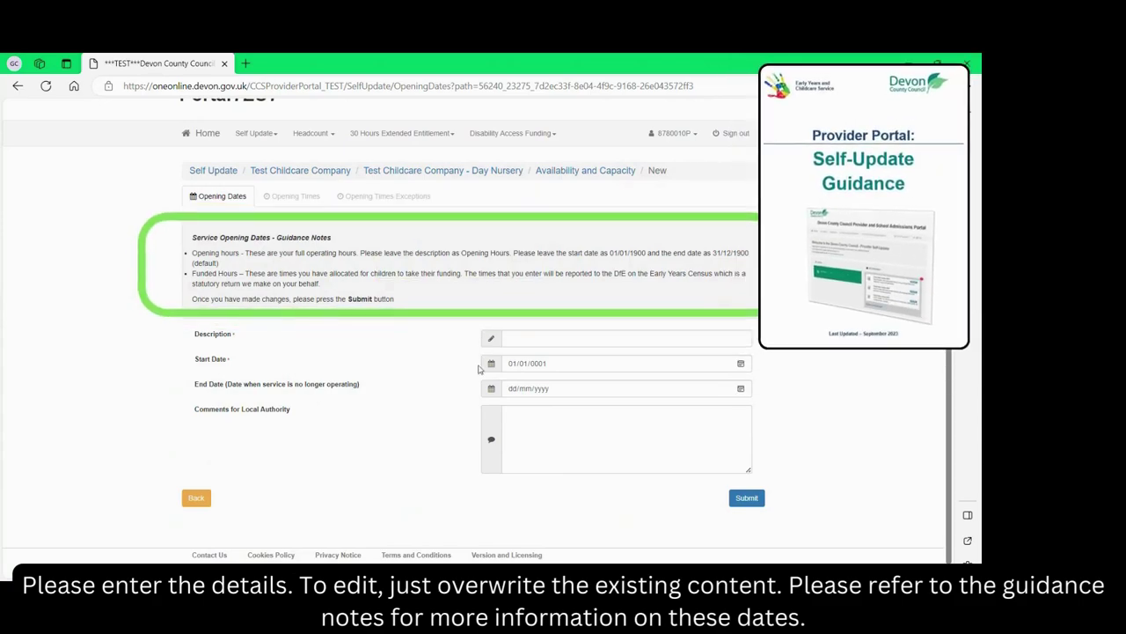
{"action": "left_click", "coordinate": [521, 337]}
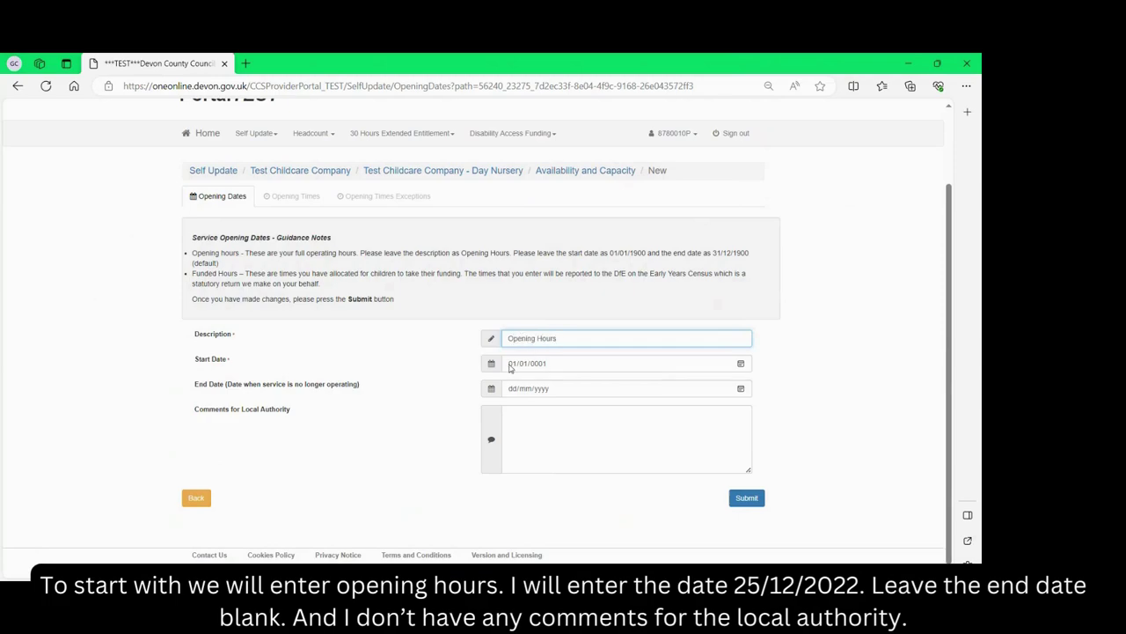
{"action": "left_click", "coordinate": [511, 364]}
{"action": "type", "text": "25/"}
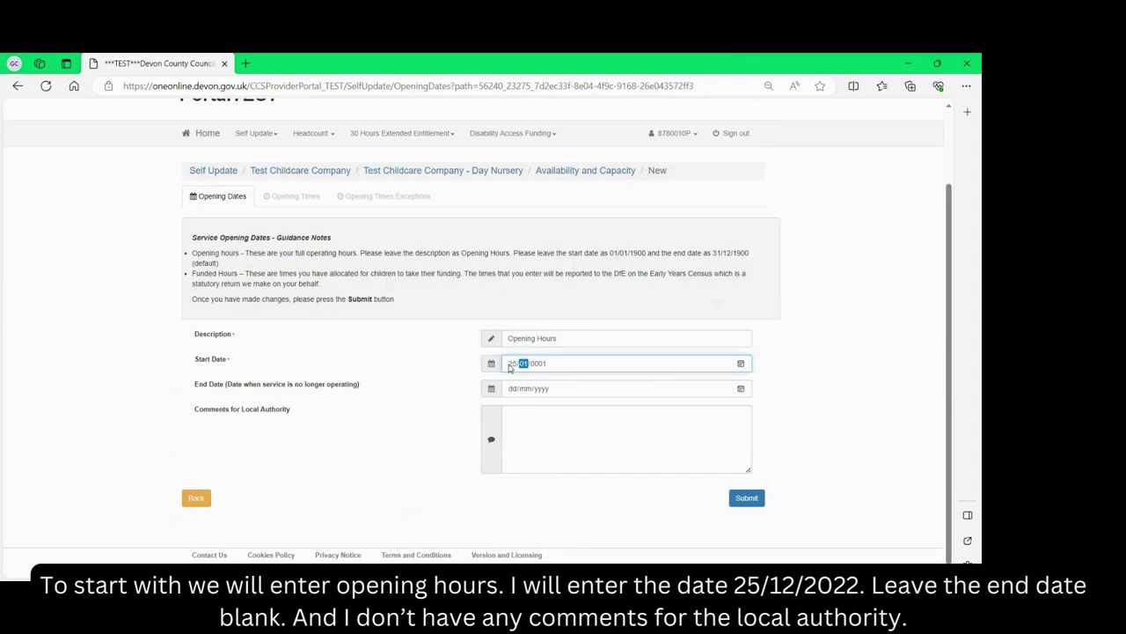
{"action": "type", "text": "12/2022"}
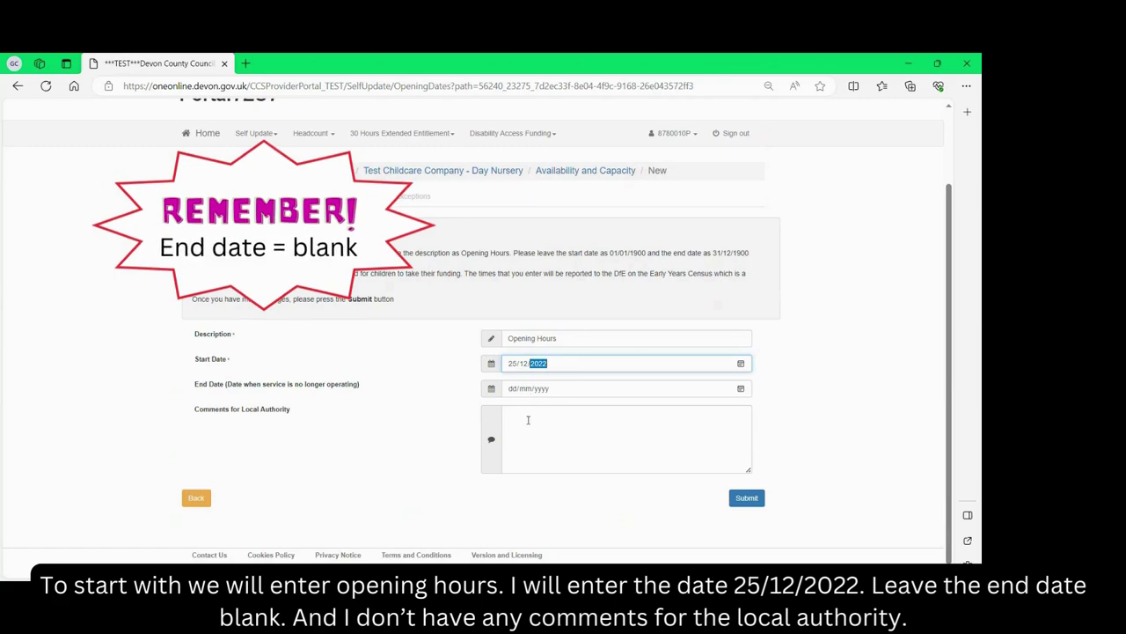
{"action": "left_click", "coordinate": [747, 498]}
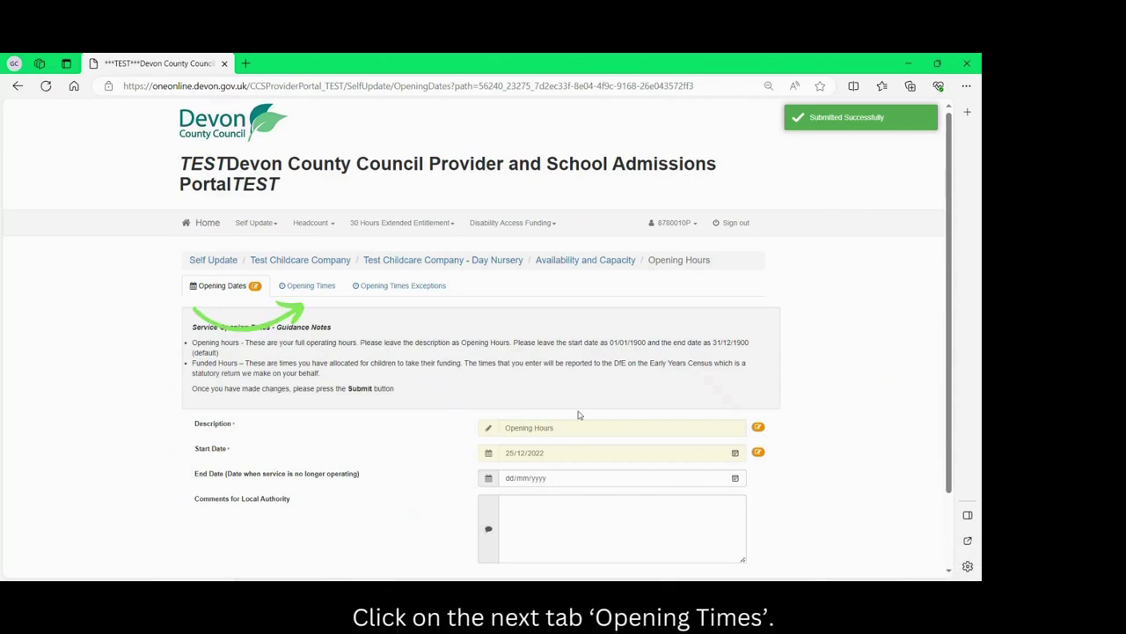
In Opening Times, start a new MON opening time running 08:00 to 18:00.
{"action": "left_click", "coordinate": [319, 289]}
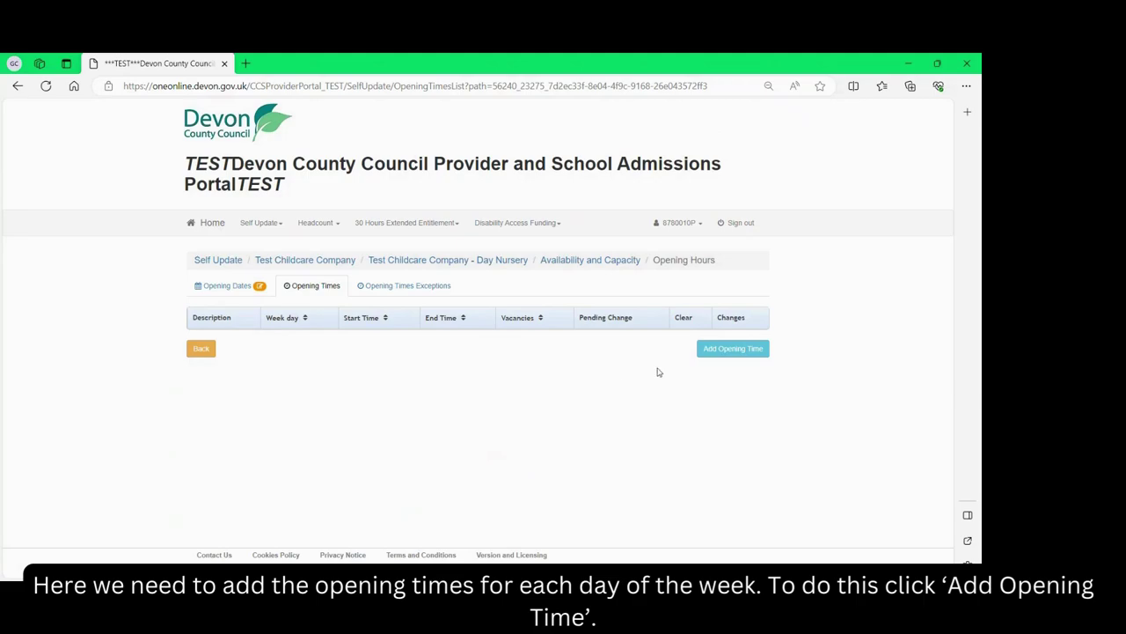
{"action": "left_click", "coordinate": [738, 352]}
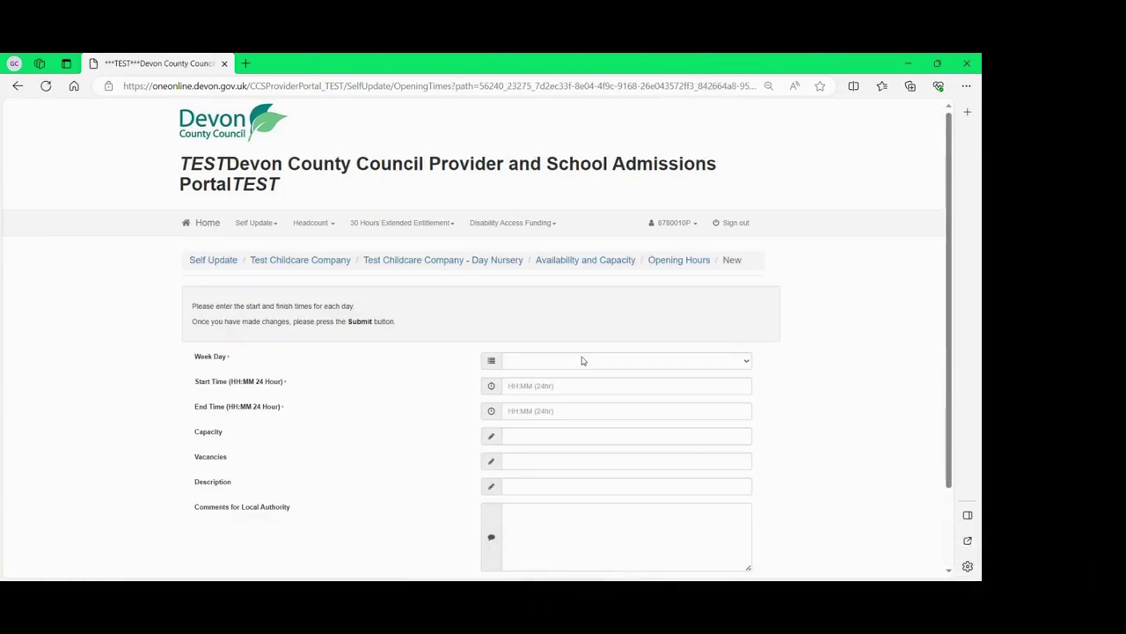
{"action": "left_click", "coordinate": [527, 363]}
{"action": "left_click", "coordinate": [522, 384]}
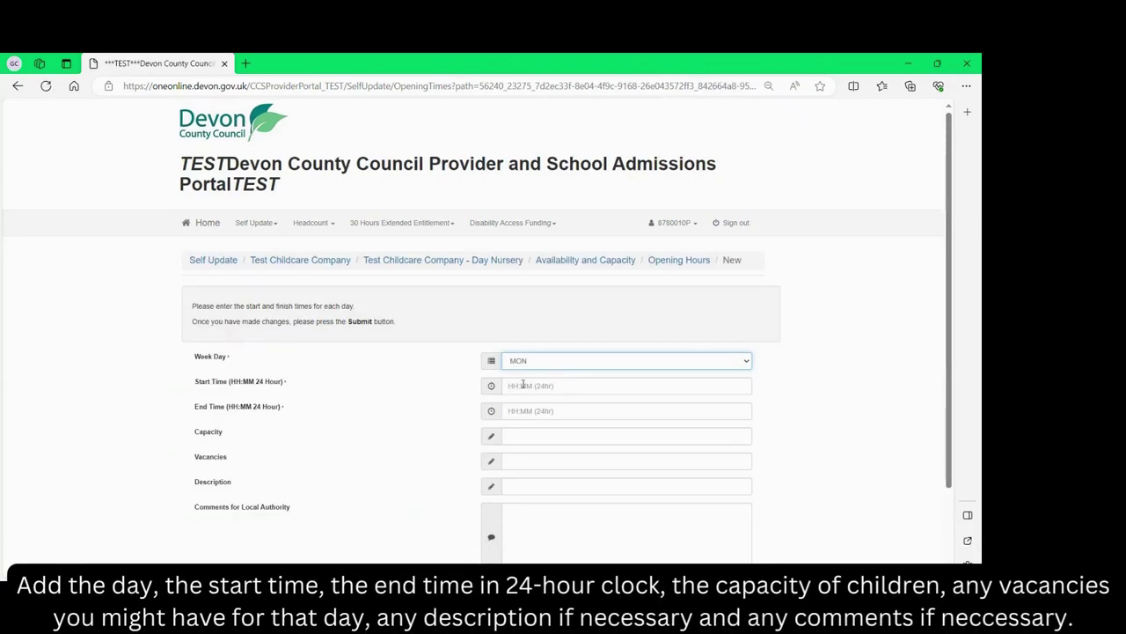
{"action": "left_click", "coordinate": [537, 385]}
{"action": "type", "text": "0800"}
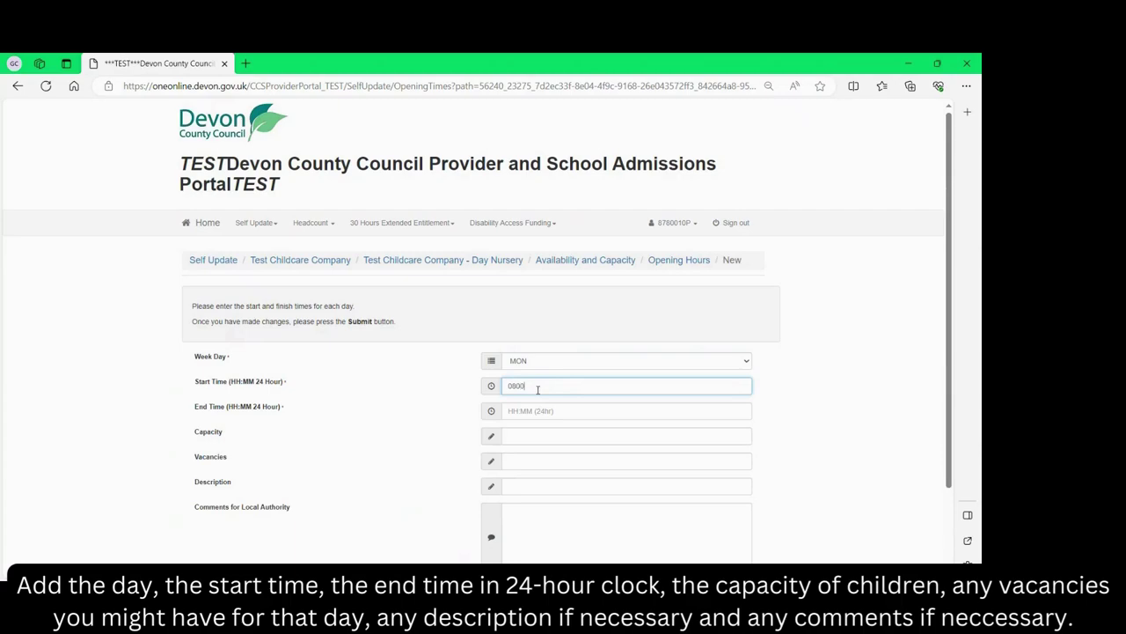
{"action": "key", "text": "Tab"}
{"action": "type", "text": "1"}
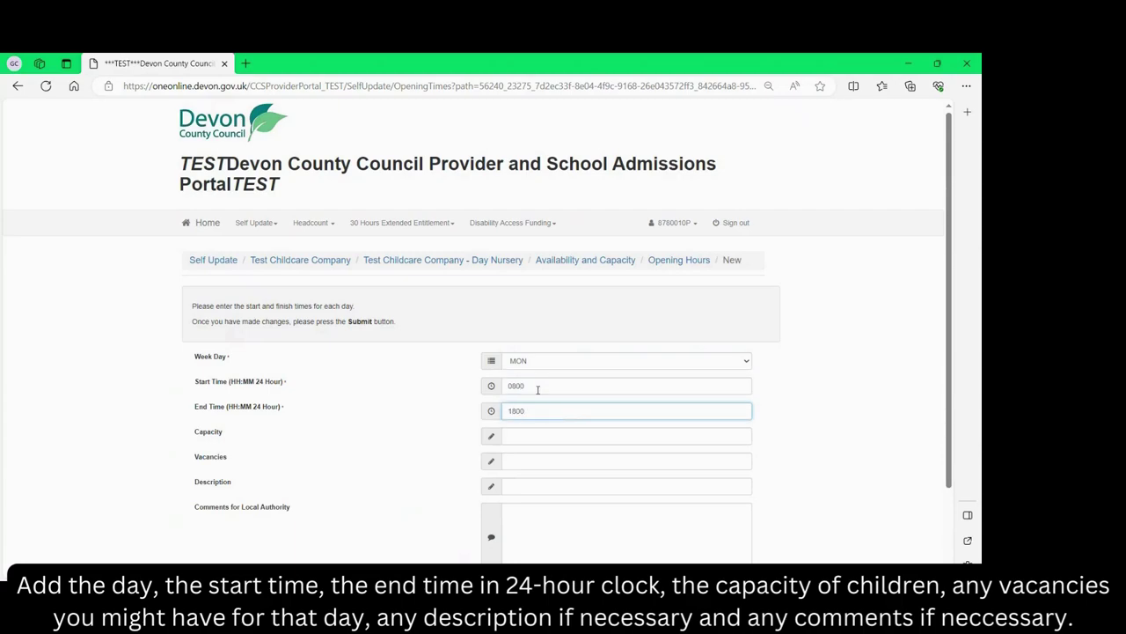
Give the Monday opening time capacity 24 and 2 vacancies, submit it, and return to the table.
{"action": "left_click", "coordinate": [524, 437]}
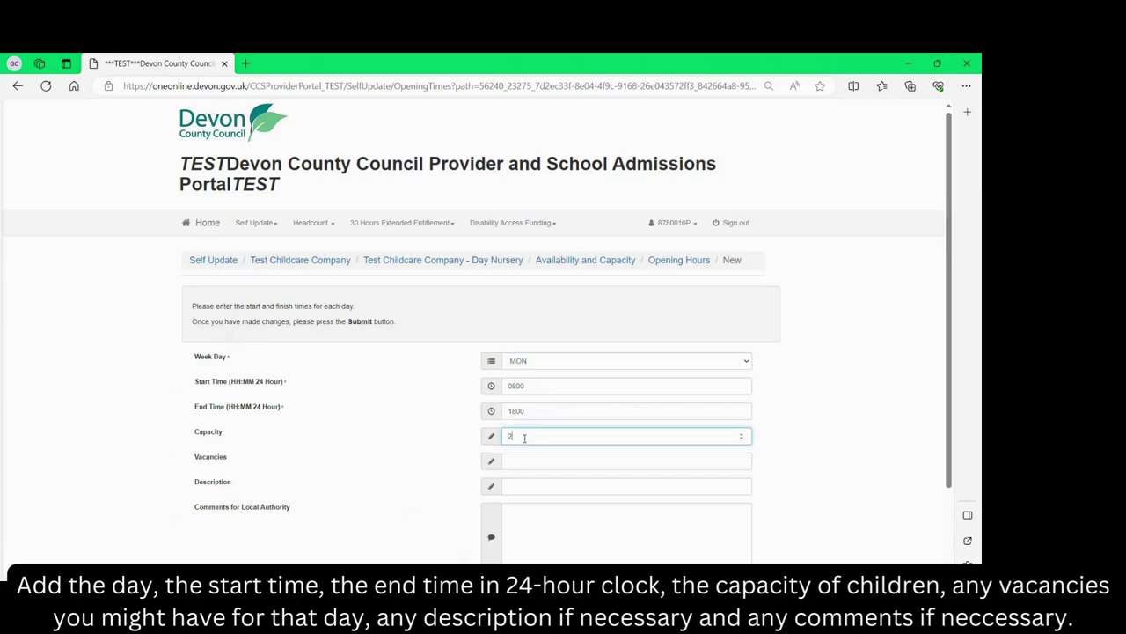
{"action": "left_click", "coordinate": [527, 460]}
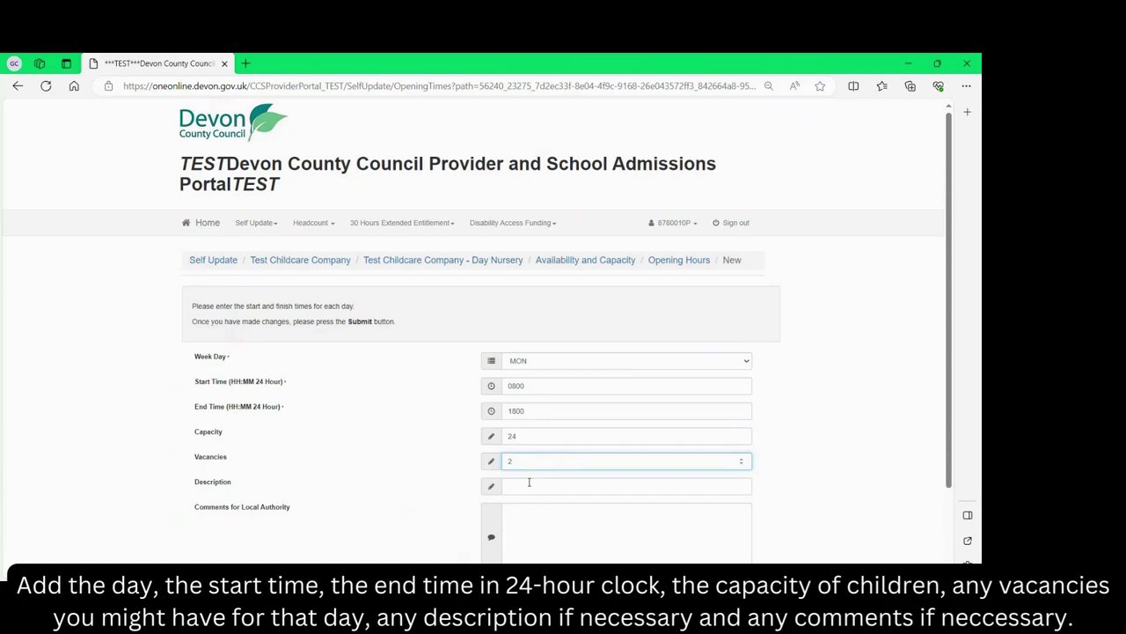
{"action": "left_click", "coordinate": [530, 486]}
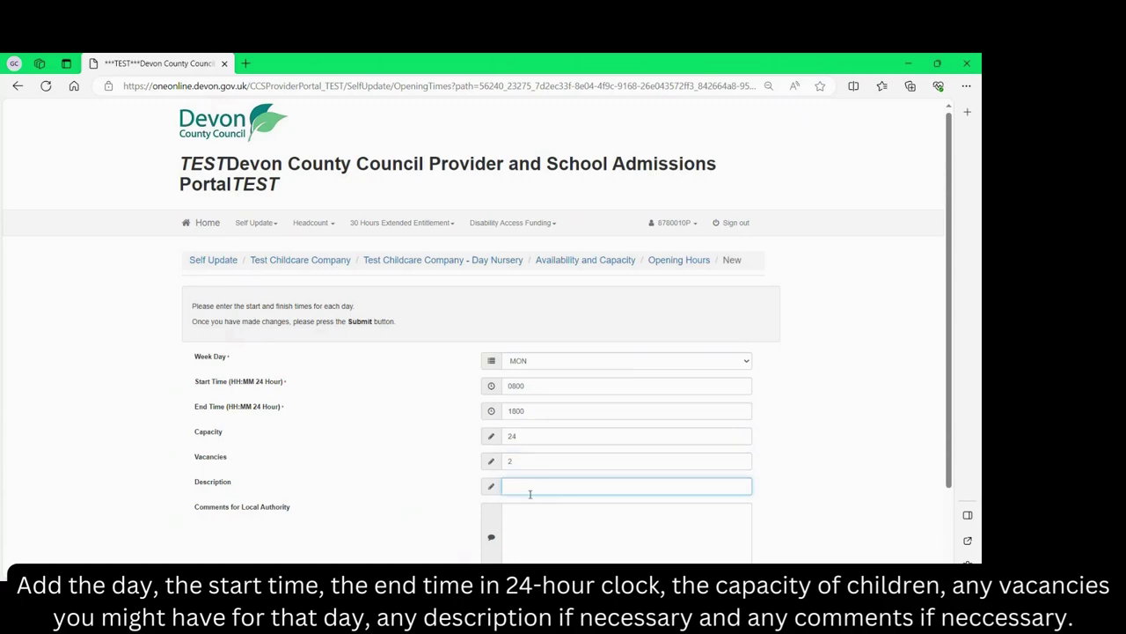
{"action": "left_click", "coordinate": [528, 513]}
{"action": "scroll", "coordinate": [528, 514], "scroll_direction": "down", "scroll_amount": 2}
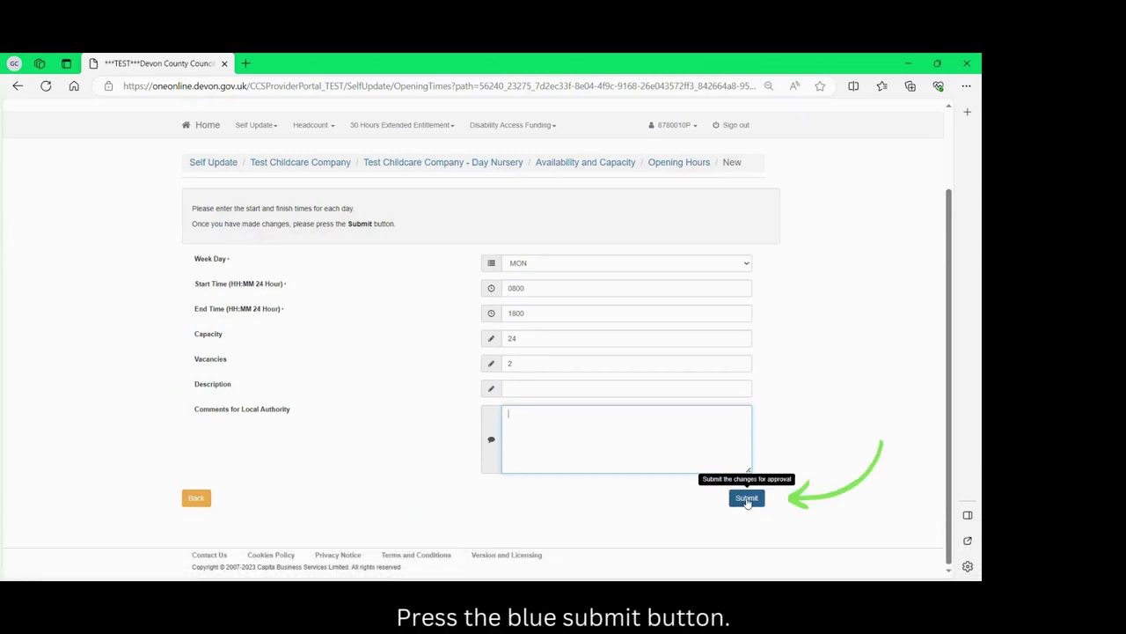
{"action": "left_click", "coordinate": [746, 498]}
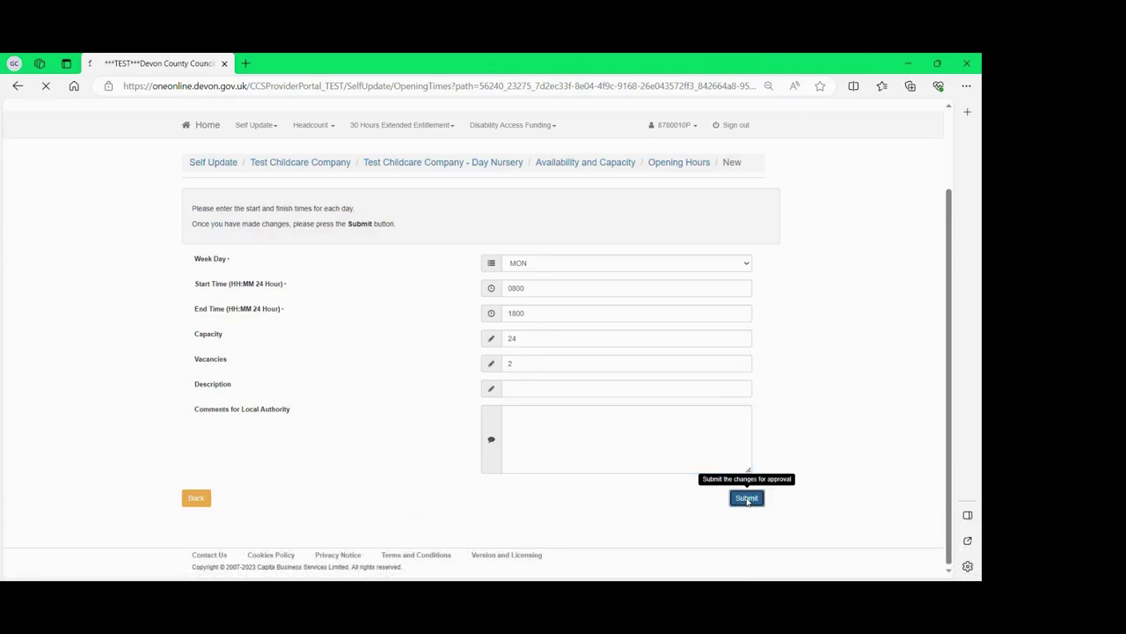
{"action": "scroll", "coordinate": [746, 501], "scroll_direction": "down", "scroll_amount": 2}
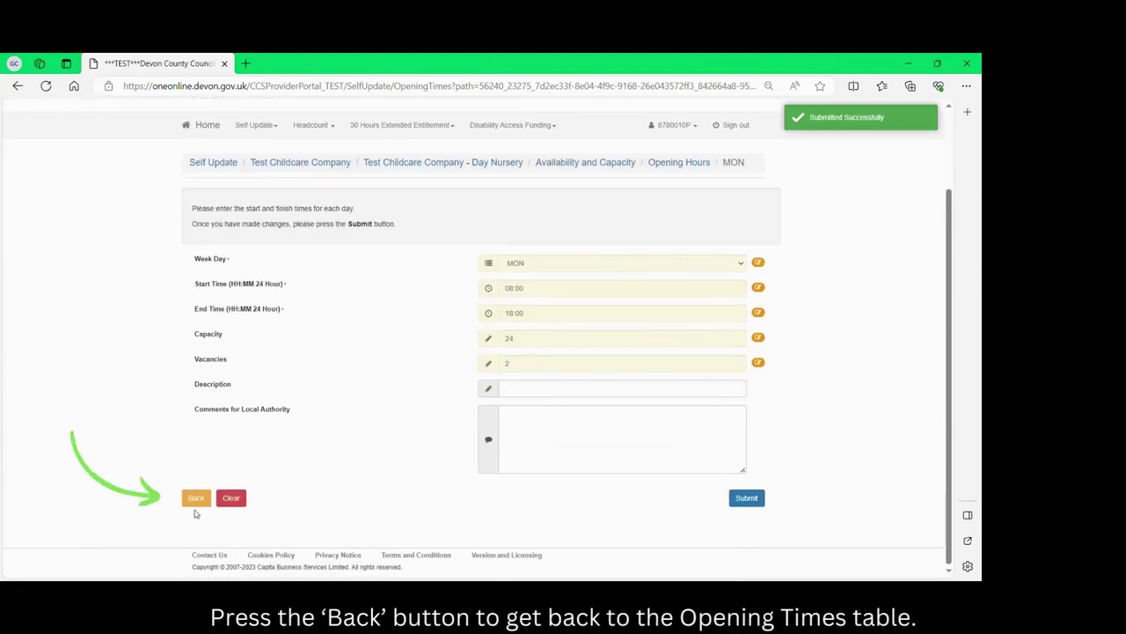
{"action": "left_click", "coordinate": [195, 498]}
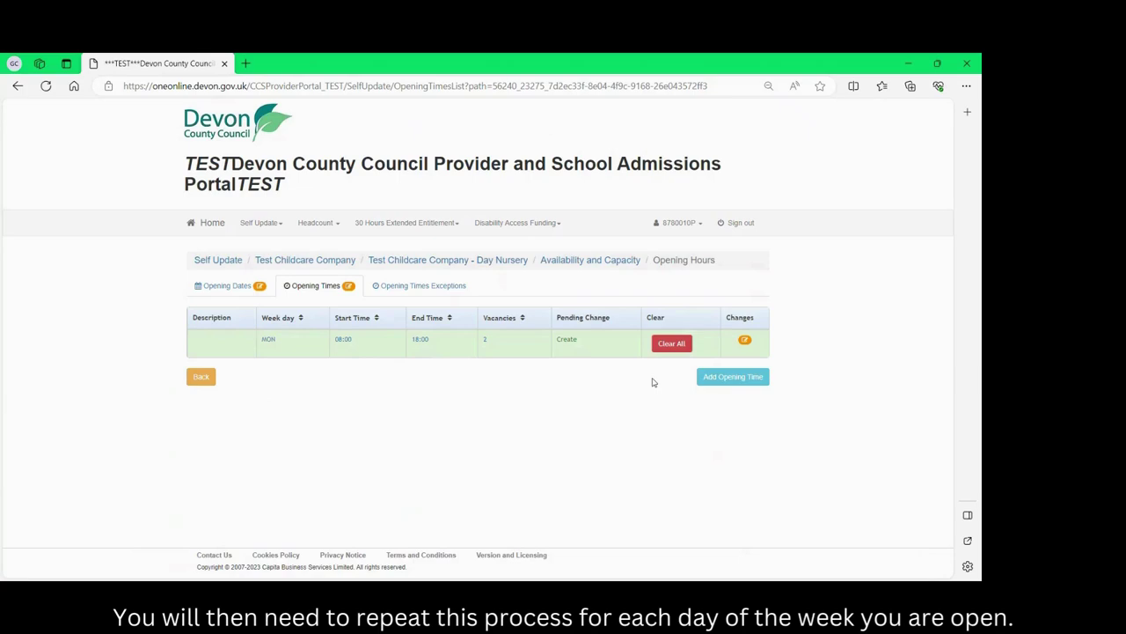
Submit a TUE opening time, 08:00–18:00, capacity 24 with 1 vacancy.
{"action": "left_click", "coordinate": [727, 383]}
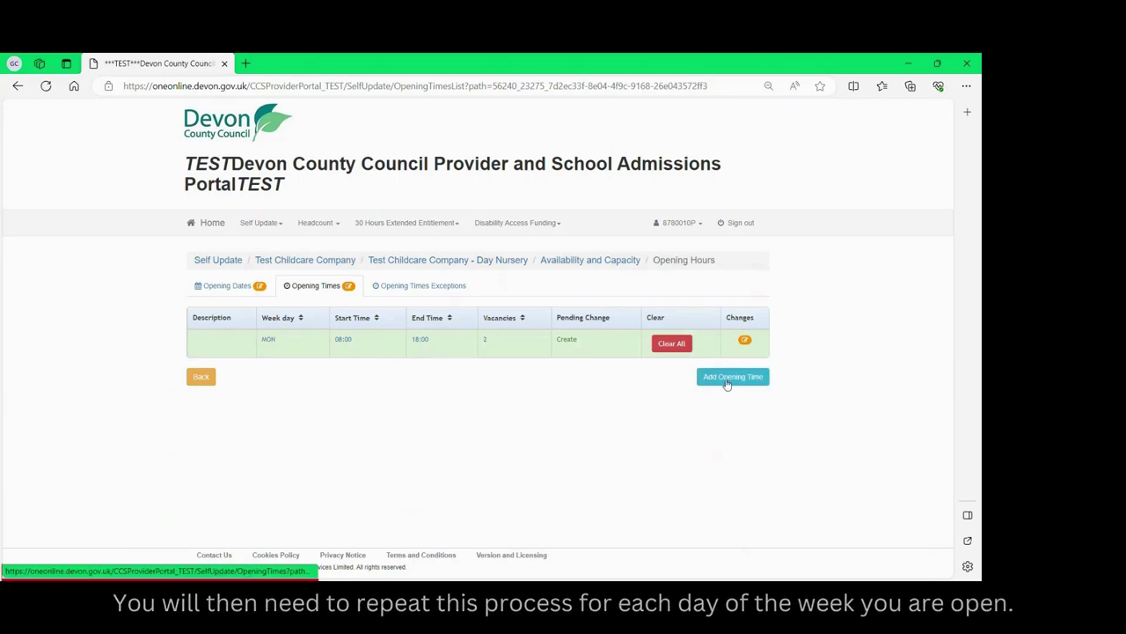
{"action": "left_click", "coordinate": [545, 359]}
{"action": "left_click", "coordinate": [540, 385]}
{"action": "left_click", "coordinate": [511, 390]}
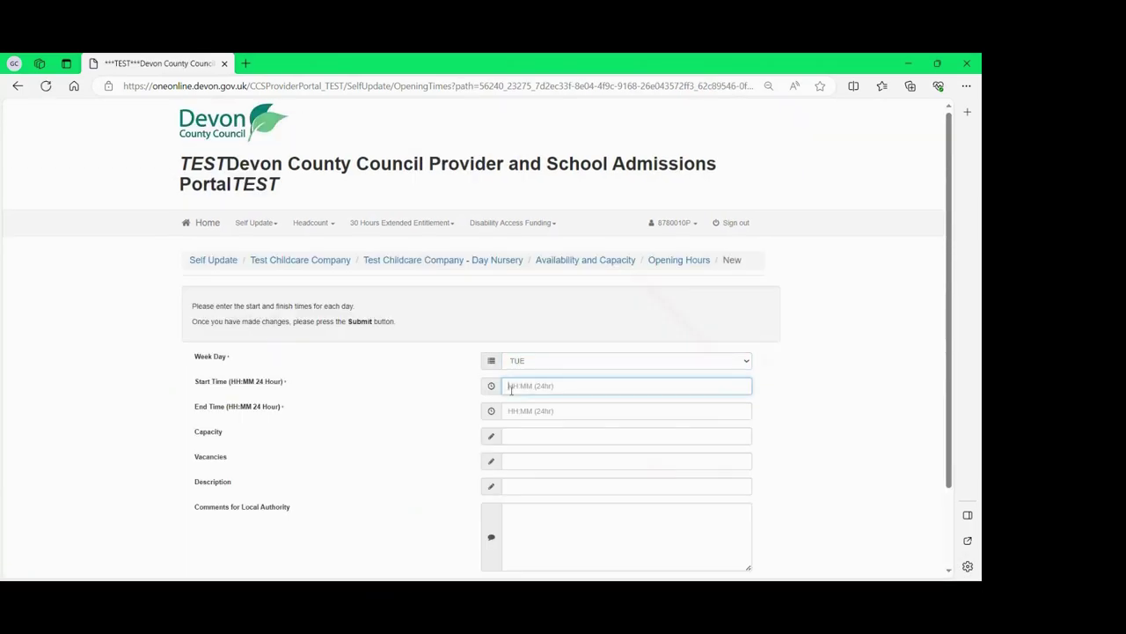
{"action": "type", "text": "0800"}
{"action": "key", "text": "Tab"}
{"action": "type", "text": "1800"}
{"action": "key", "text": "Tab"}
{"action": "type", "text": "24"}
{"action": "key", "text": "Tab"}
{"action": "type", "text": "1"}
{"action": "key", "text": "Tab"}
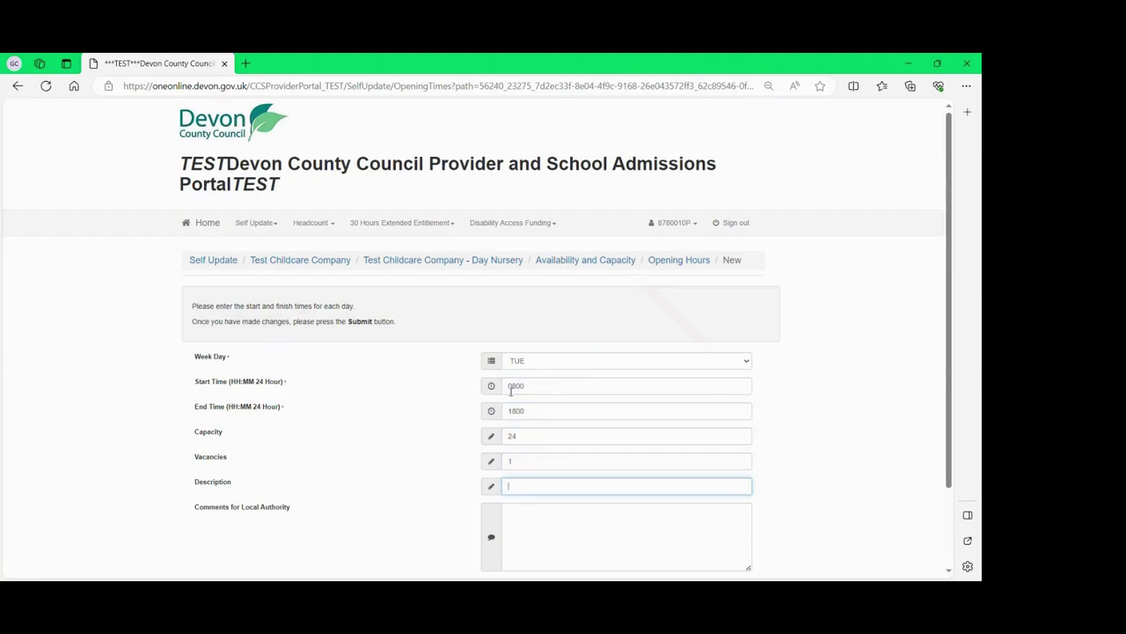
{"action": "scroll", "coordinate": [517, 405], "scroll_direction": "down", "scroll_amount": 1}
{"action": "left_click", "coordinate": [744, 496]}
{"action": "scroll", "coordinate": [352, 440], "scroll_direction": "down", "scroll_amount": 1}
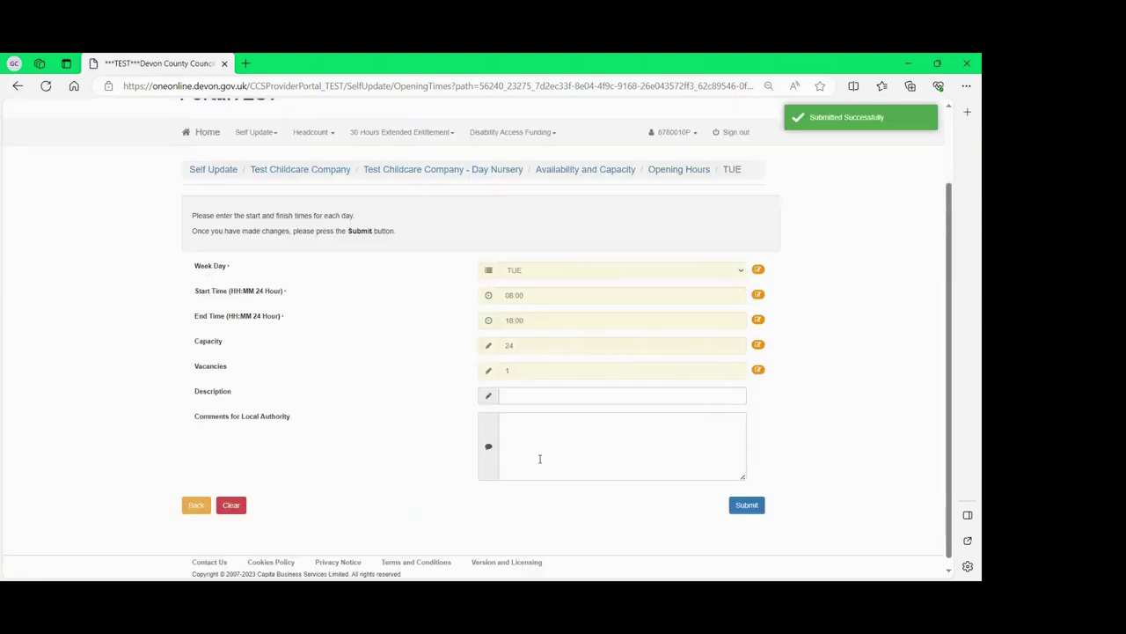
Submit a WED opening time, 08:00–18:00, capacity 24 with 3 vacancies.
{"action": "left_click", "coordinate": [727, 410]}
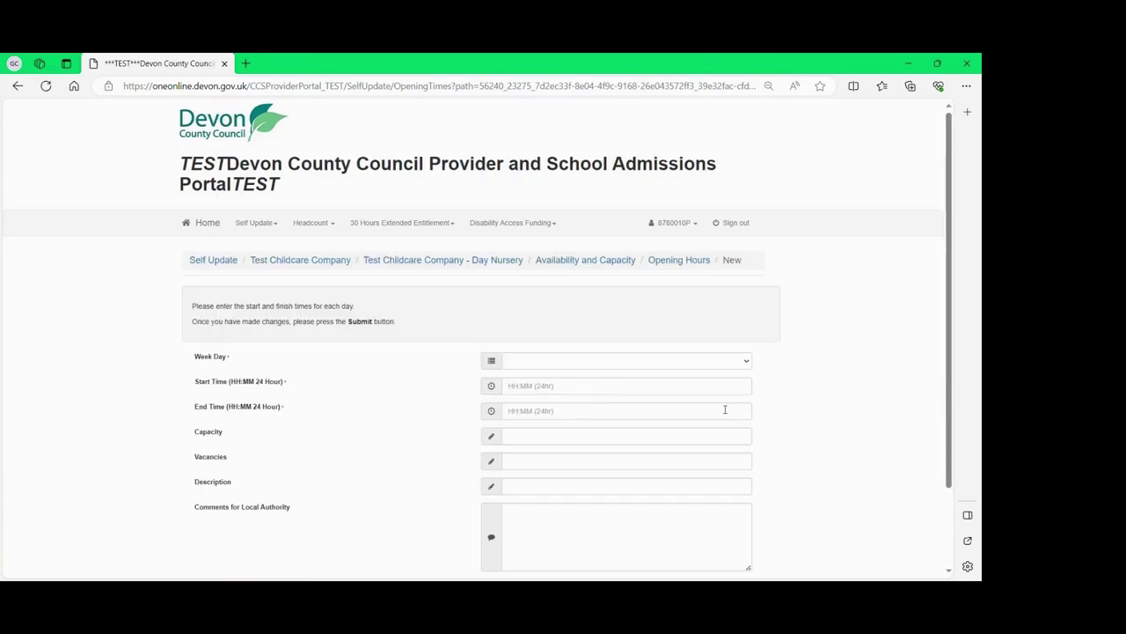
{"action": "left_click", "coordinate": [603, 361]}
{"action": "key", "text": "w"}
{"action": "key", "text": "Tab"}
{"action": "type", "text": "0800"}
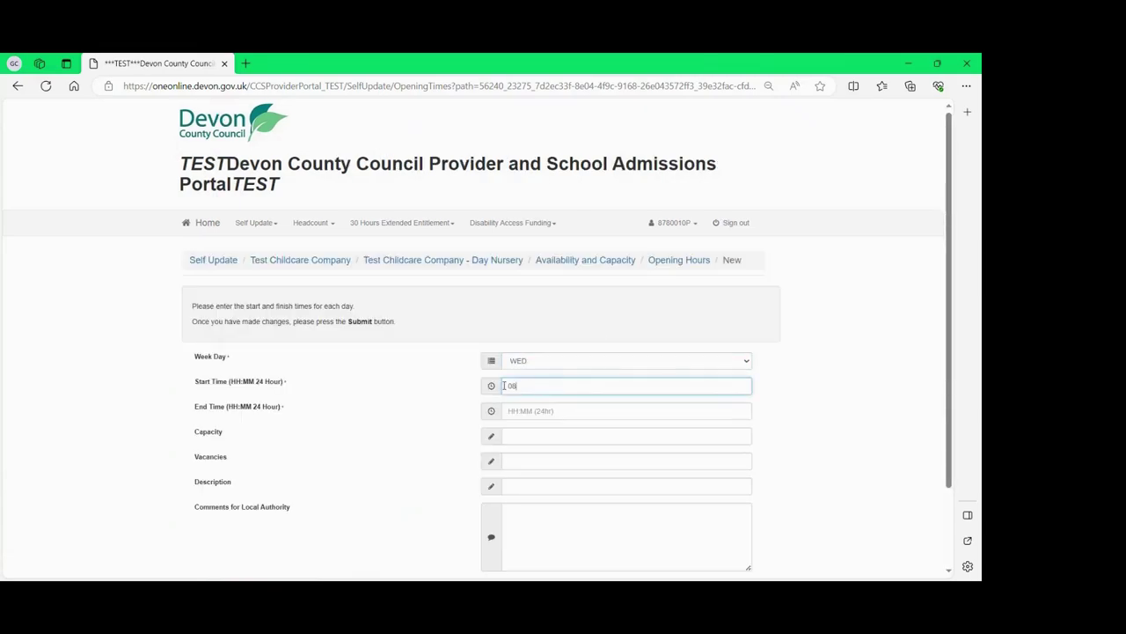
{"action": "key", "text": "Tab"}
{"action": "type", "text": "1800"}
{"action": "key", "text": "Tab"}
{"action": "type", "text": "24"}
{"action": "key", "text": "Tab"}
{"action": "type", "text": "3"}
{"action": "key", "text": "Tab"}
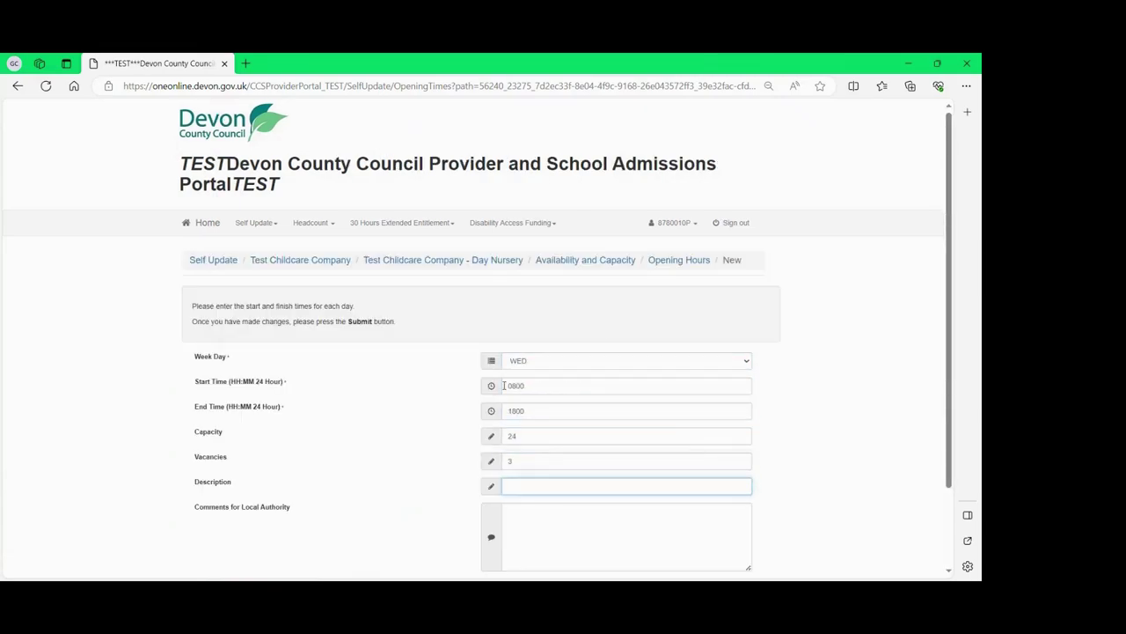
{"action": "scroll", "coordinate": [681, 485], "scroll_direction": "down", "scroll_amount": 2}
{"action": "left_click", "coordinate": [746, 497]}
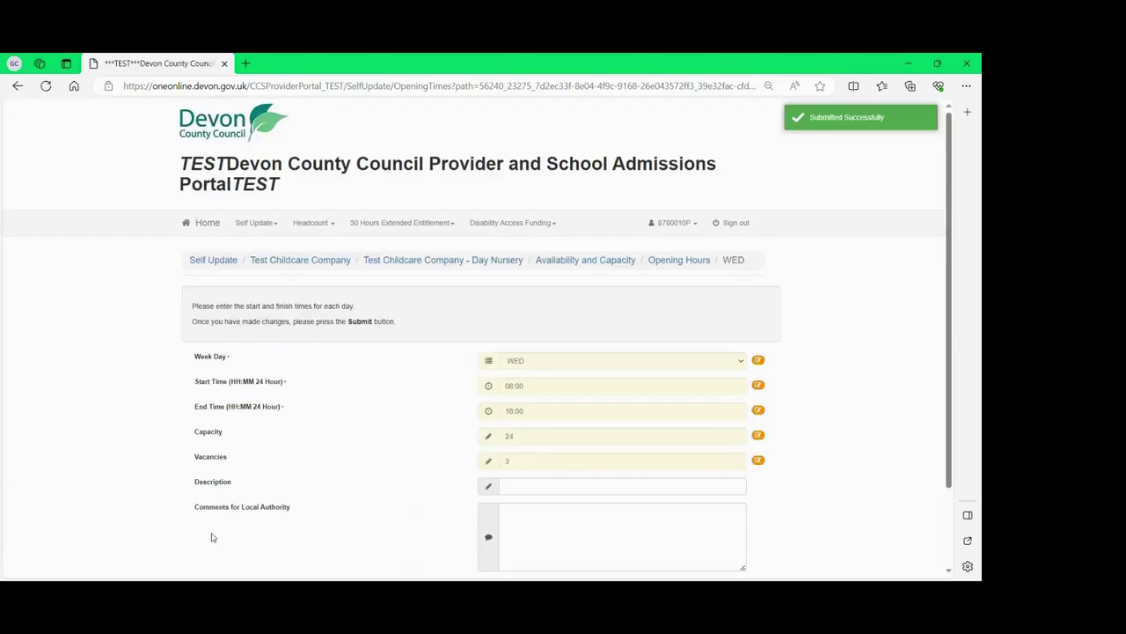
{"action": "scroll", "coordinate": [199, 500], "scroll_direction": "down", "scroll_amount": 2}
{"action": "left_click", "coordinate": [197, 498]}
Submit a THU opening time, 08:00–18:00, capacity 24 with 1 vacancy.
{"action": "left_click", "coordinate": [729, 433]}
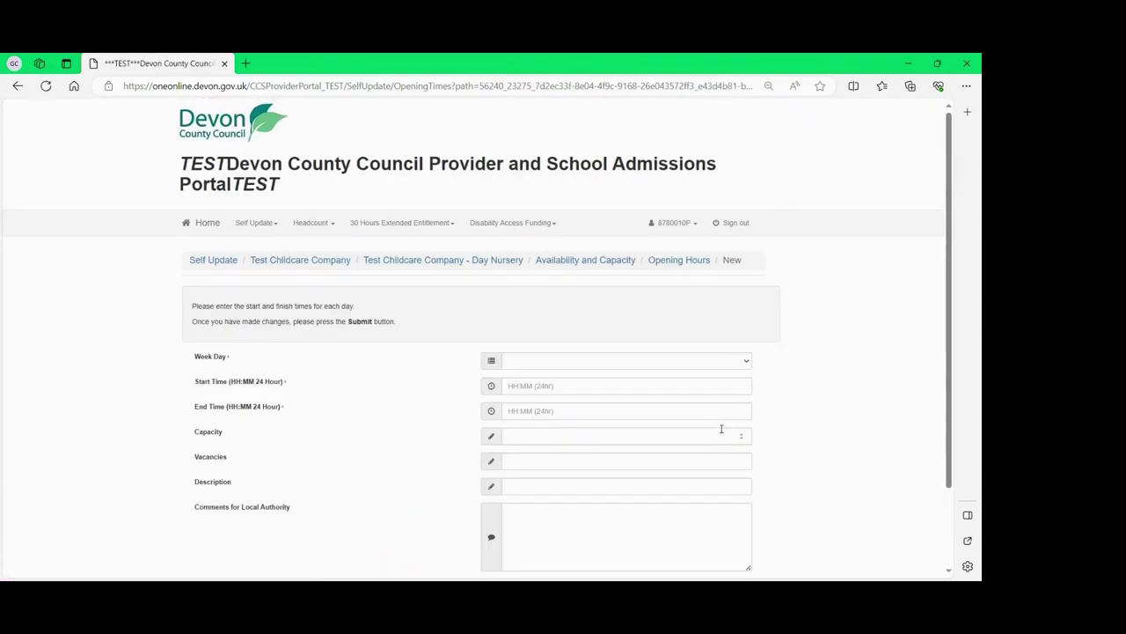
{"action": "left_click", "coordinate": [580, 364]}
{"action": "type", "text": "th"}
{"action": "left_click", "coordinate": [510, 384]}
{"action": "type", "text": "0800"}
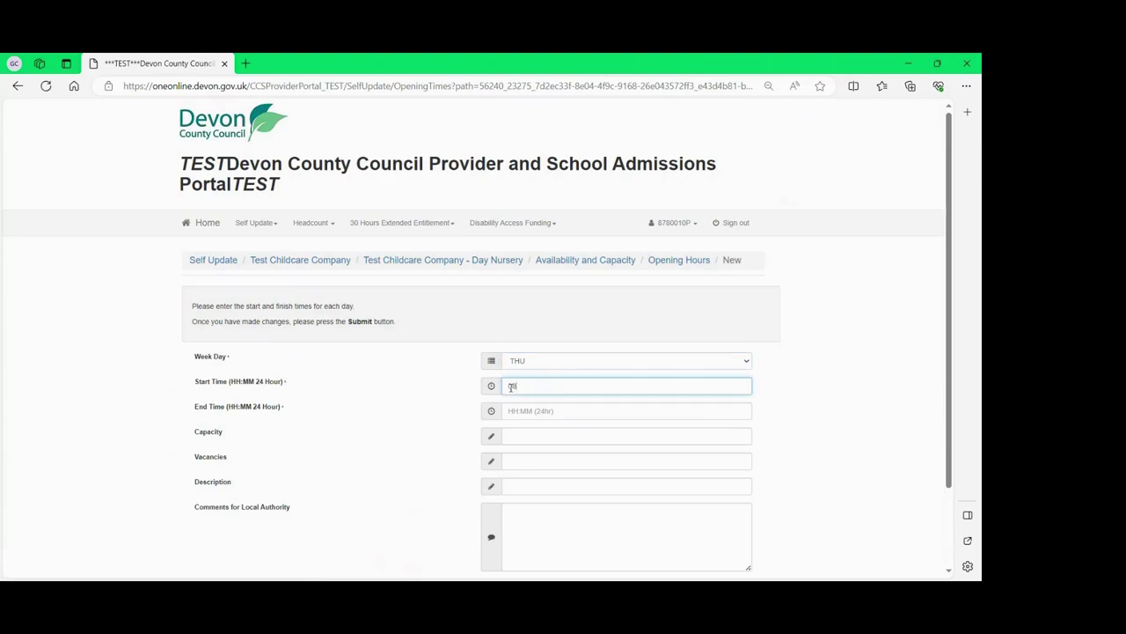
{"action": "key", "text": "Tab"}
{"action": "type", "text": "1800"}
{"action": "key", "text": "Tab"}
{"action": "type", "text": "24"}
{"action": "key", "text": "Tab"}
{"action": "type", "text": "1"}
{"action": "scroll", "coordinate": [727, 502], "scroll_direction": "down", "scroll_amount": 2}
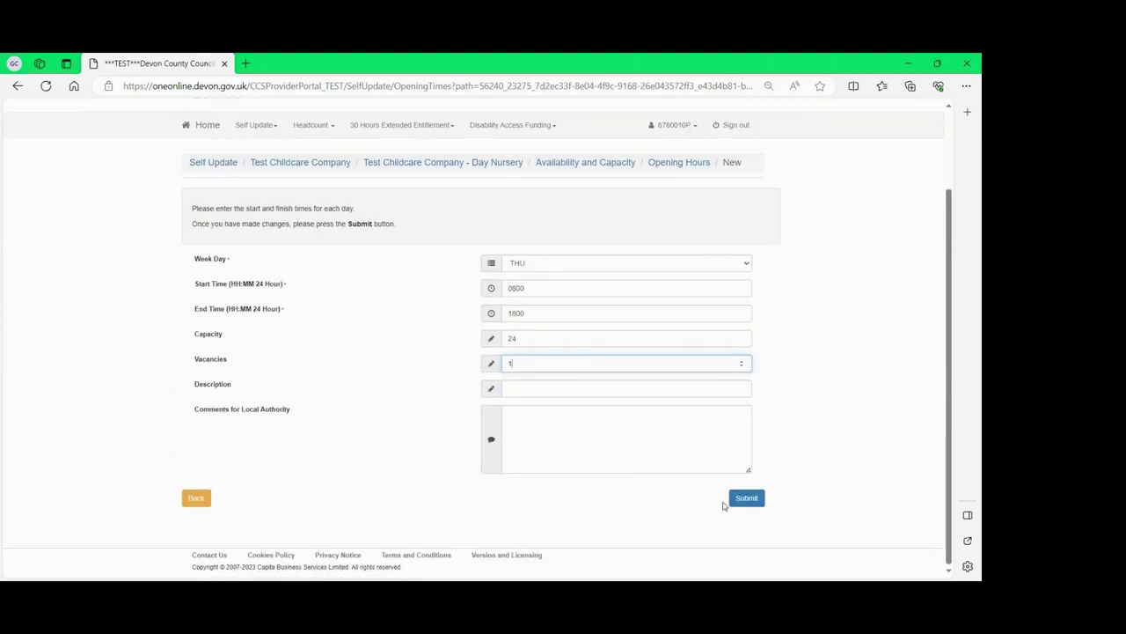
{"action": "left_click", "coordinate": [746, 497]}
{"action": "left_click", "coordinate": [197, 498]}
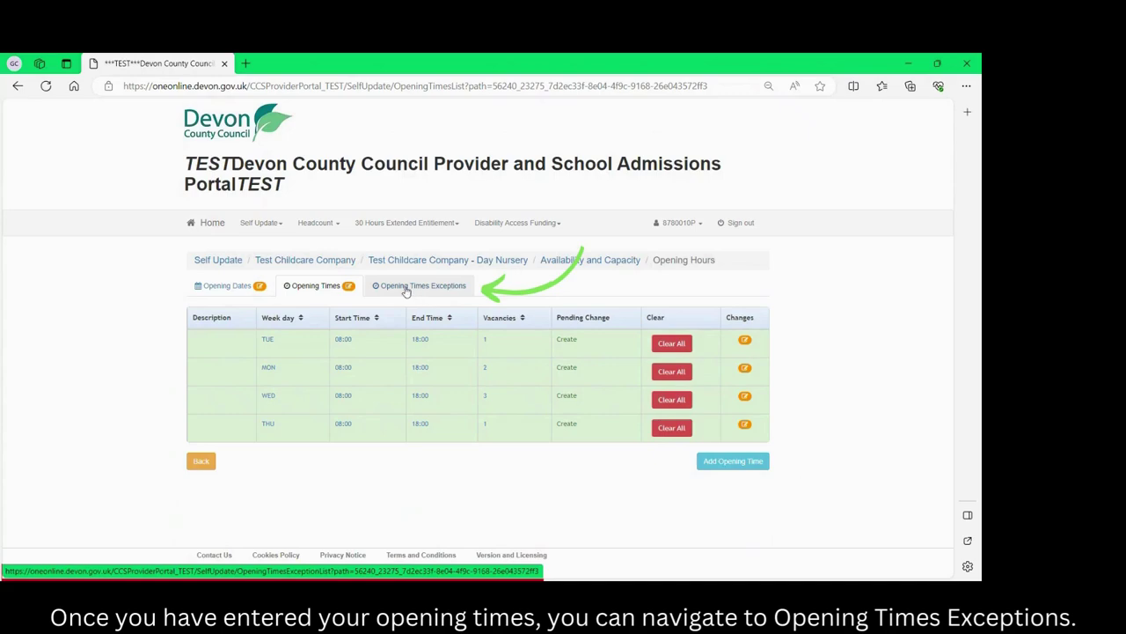
In Opening Times Exceptions, start a new MON exception running 08:00 to 18:00.
{"action": "left_click", "coordinate": [406, 291]}
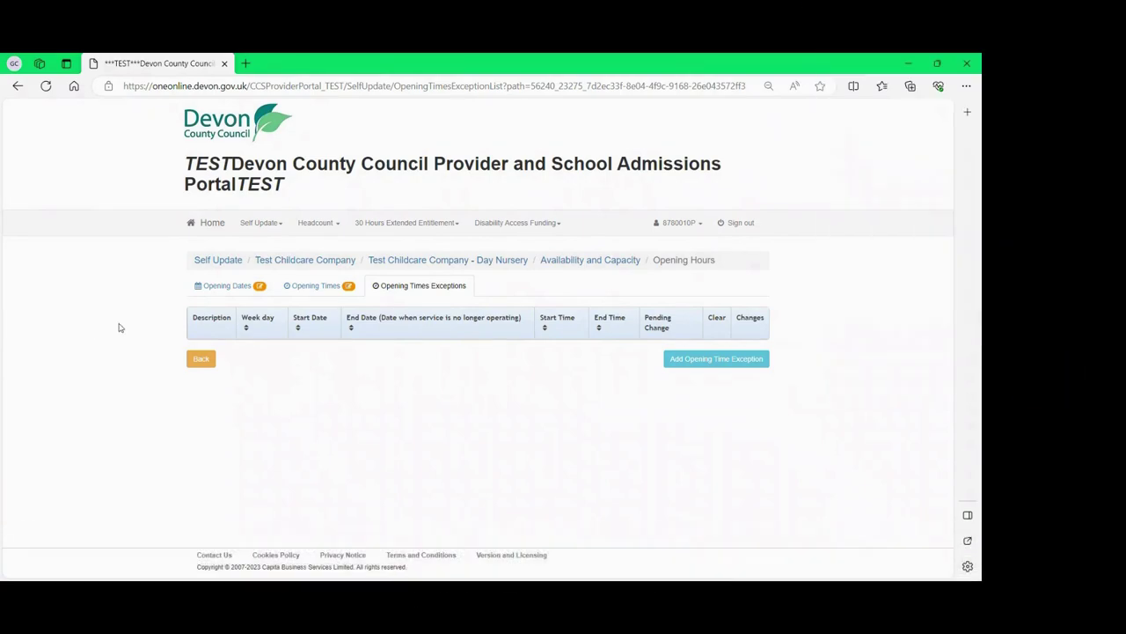
{"action": "left_click", "coordinate": [697, 360]}
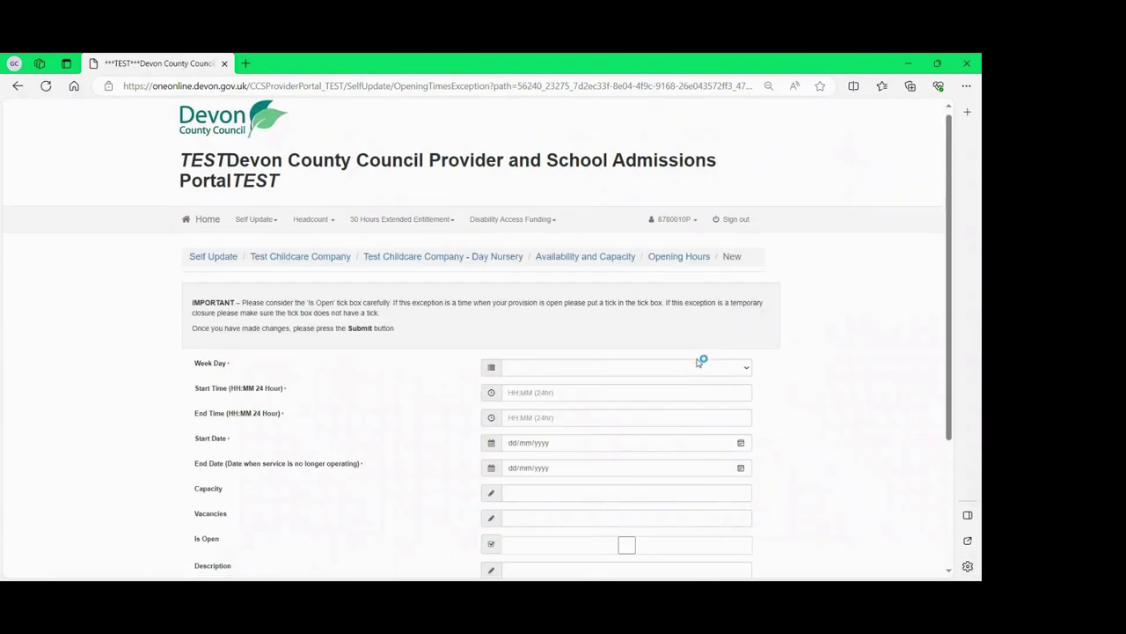
{"action": "scroll", "coordinate": [616, 334], "scroll_direction": "down", "scroll_amount": 1}
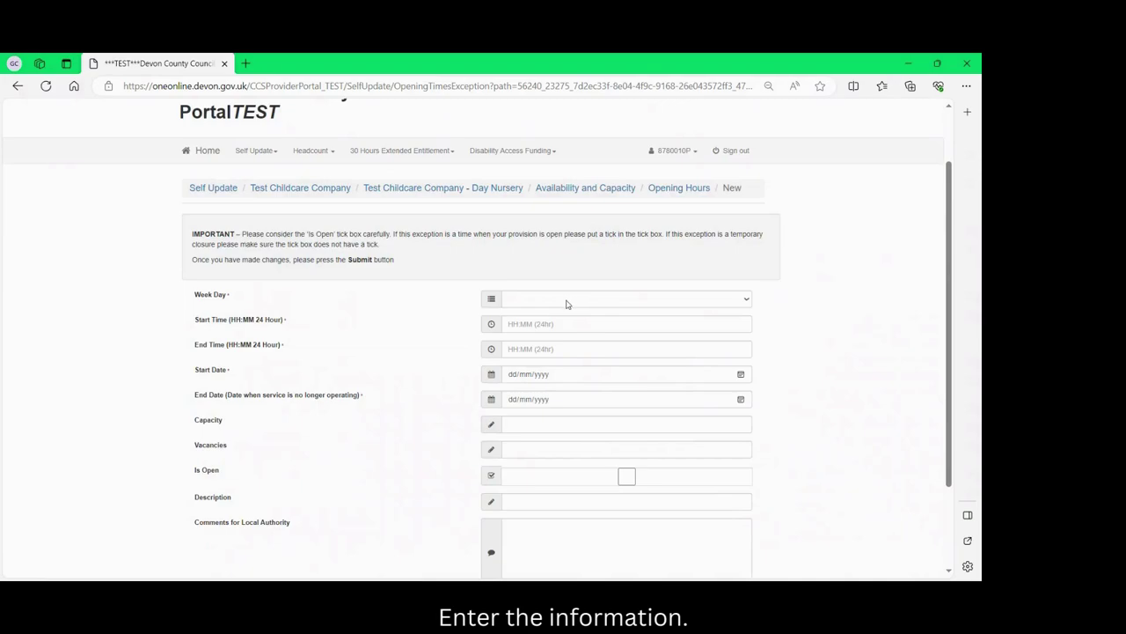
{"action": "left_click", "coordinate": [566, 301]}
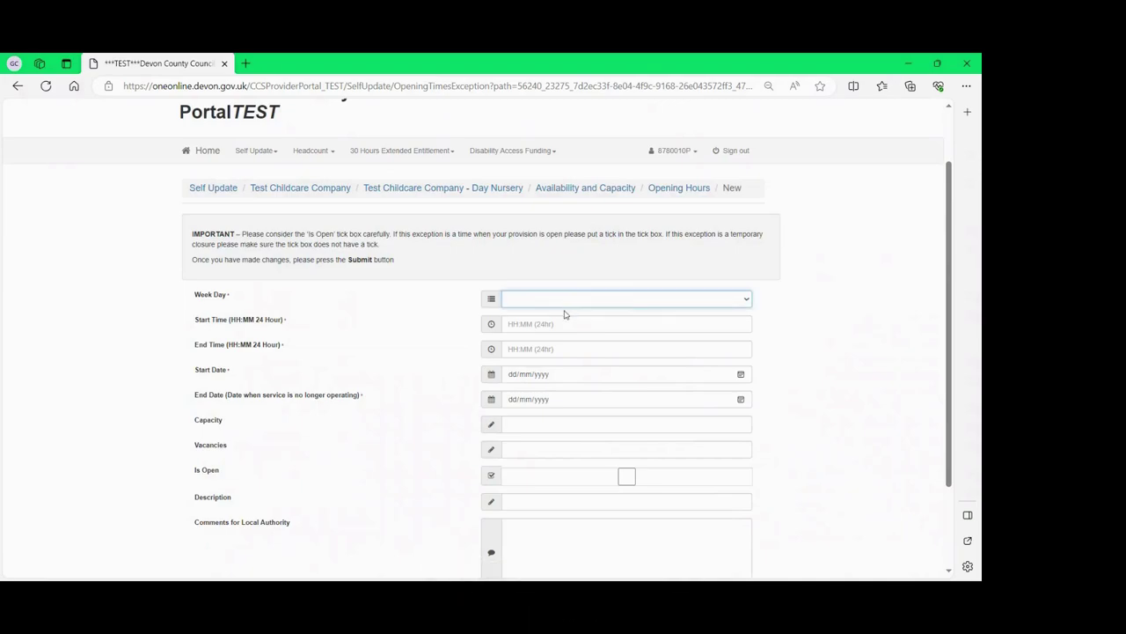
{"action": "left_click", "coordinate": [562, 324]}
{"action": "type", "text": "0800"}
{"action": "key", "text": "Tab"}
{"action": "type", "text": "1800"}
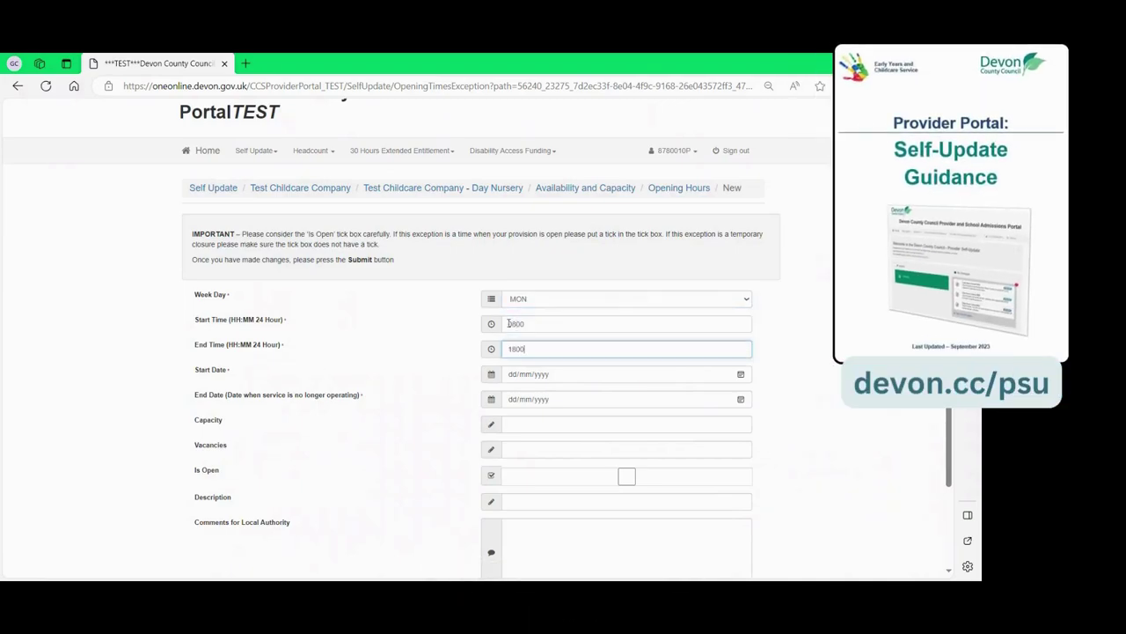
Set the exception's start and end dates to 25/12/2023 and capacity 24, then submit.
{"action": "key", "text": "Tab"}
{"action": "type", "text": "251220"}
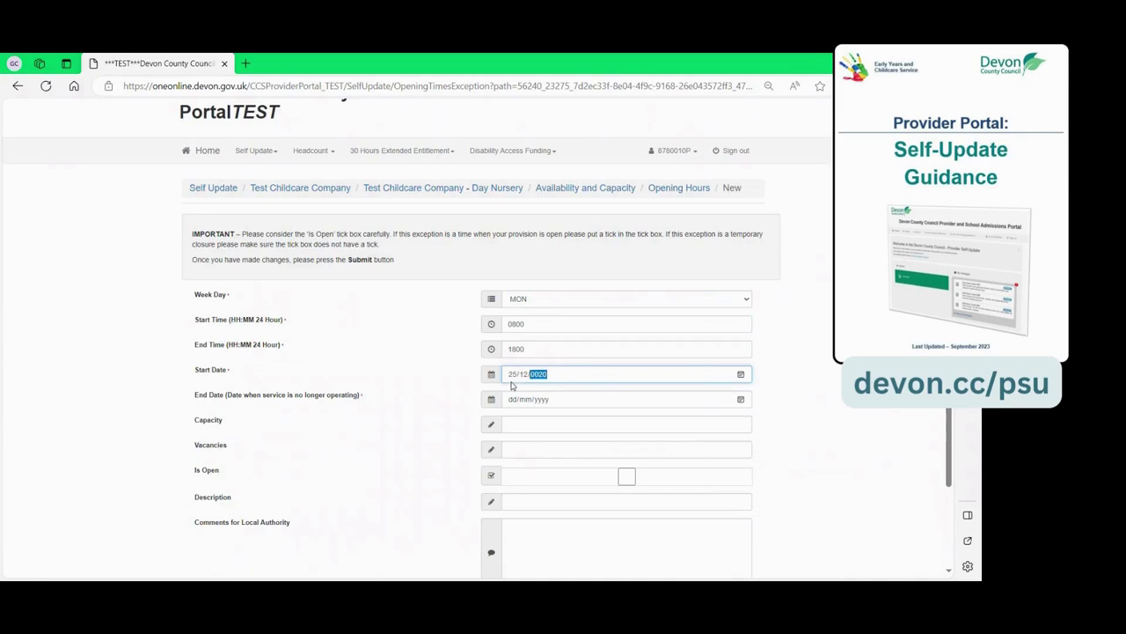
{"action": "left_click", "coordinate": [517, 401]}
{"action": "type", "text": "25122023"}
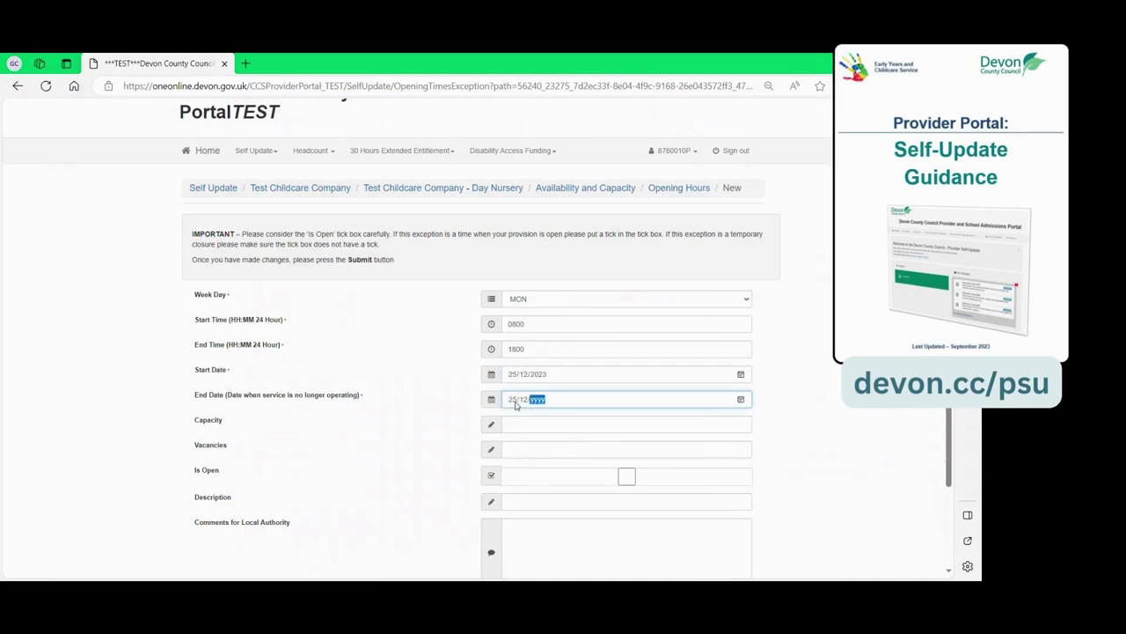
{"action": "left_click", "coordinate": [519, 425]}
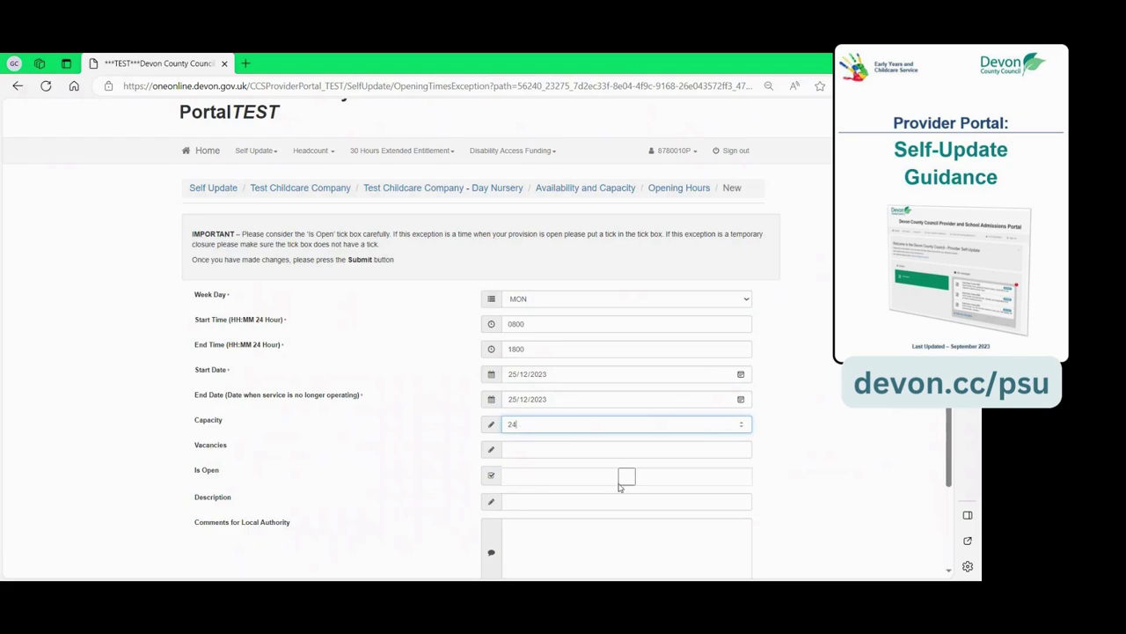
{"action": "scroll", "coordinate": [624, 484], "scroll_direction": "down", "scroll_amount": 2}
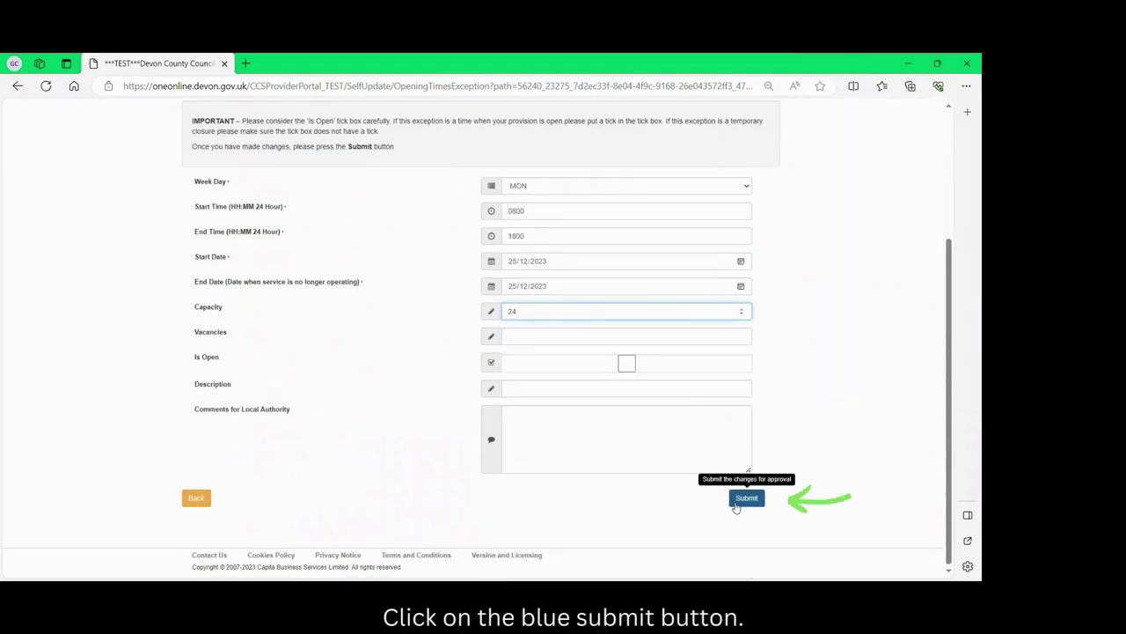
{"action": "left_click", "coordinate": [746, 498]}
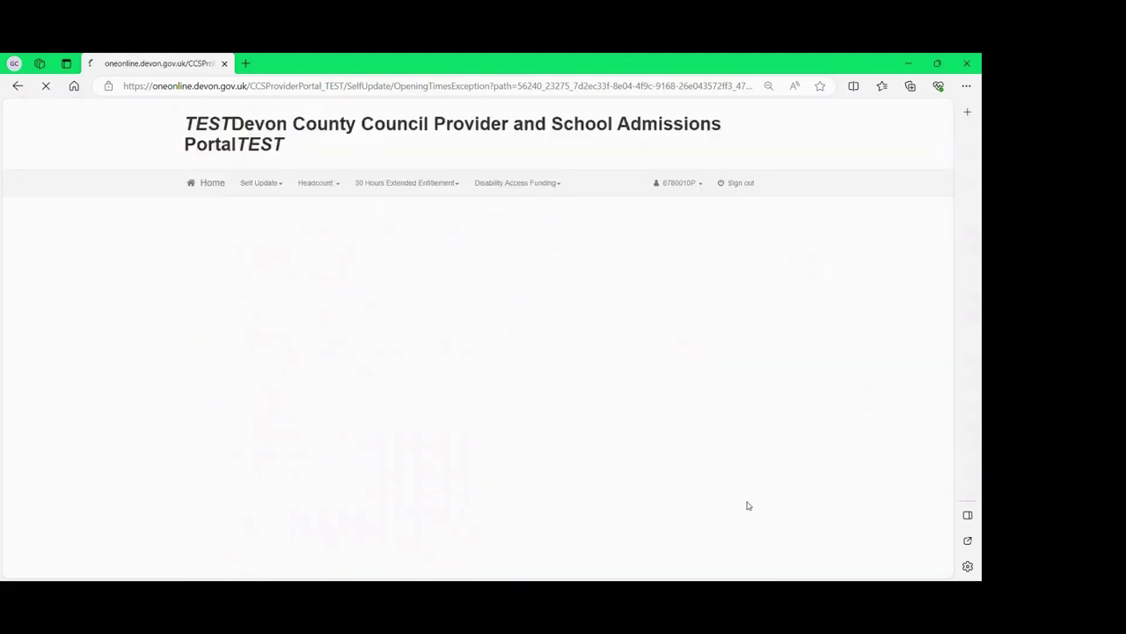
Go back from the exceptions list to the Opening Dates list and start a new opening date.
{"action": "scroll", "coordinate": [695, 480], "scroll_direction": "down", "scroll_amount": 2}
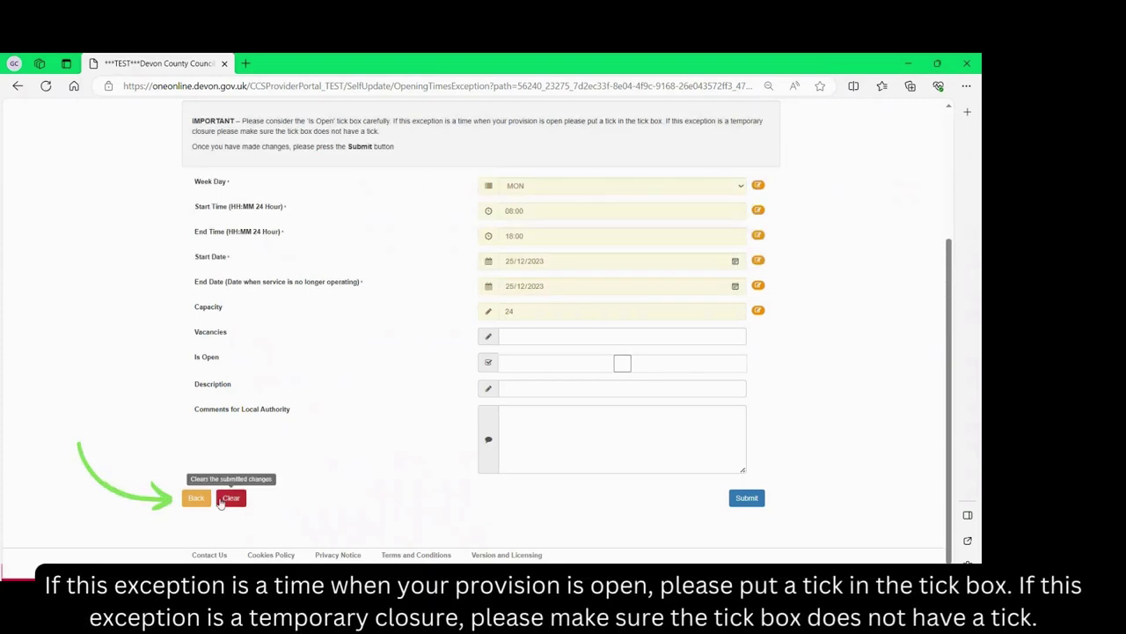
{"action": "left_click", "coordinate": [197, 499]}
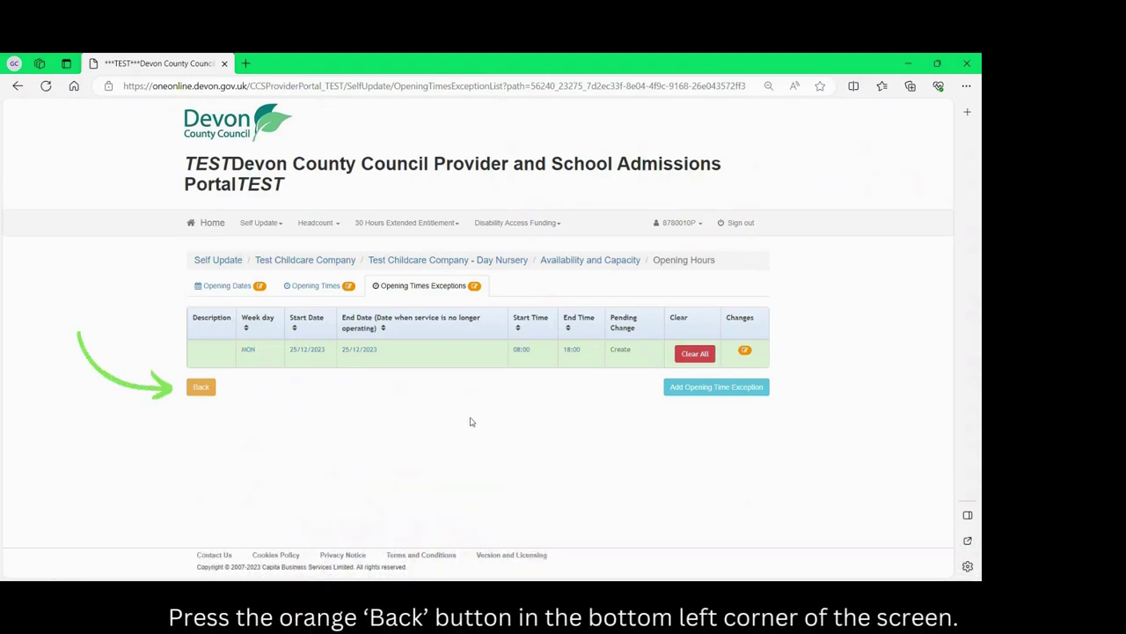
{"action": "left_click", "coordinate": [202, 389]}
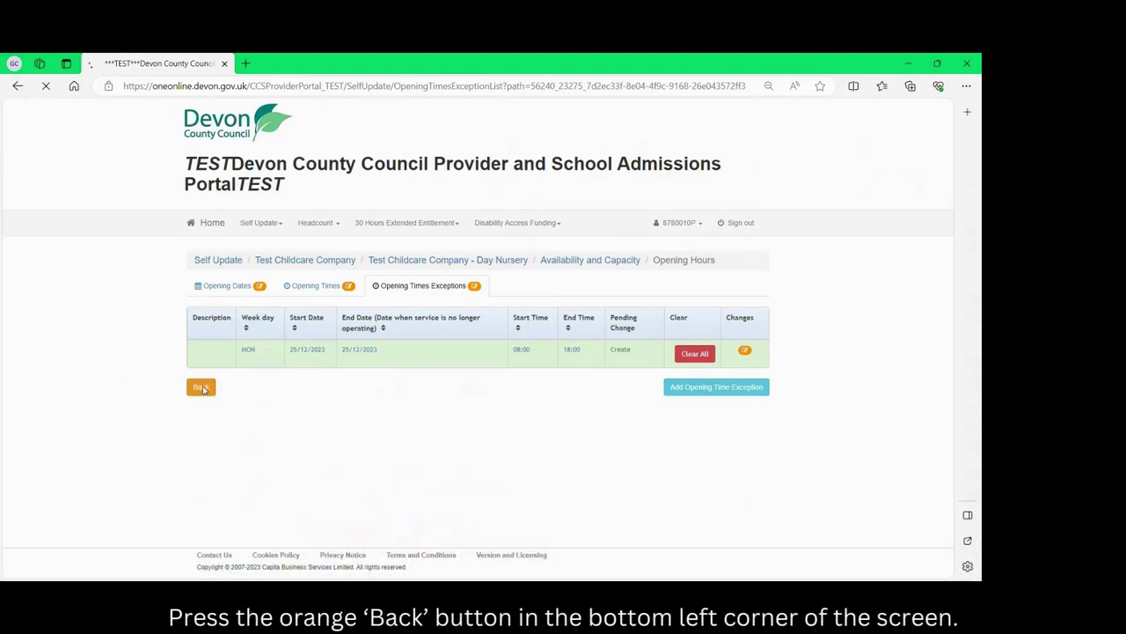
{"action": "scroll", "coordinate": [203, 389], "scroll_direction": "down", "scroll_amount": 1}
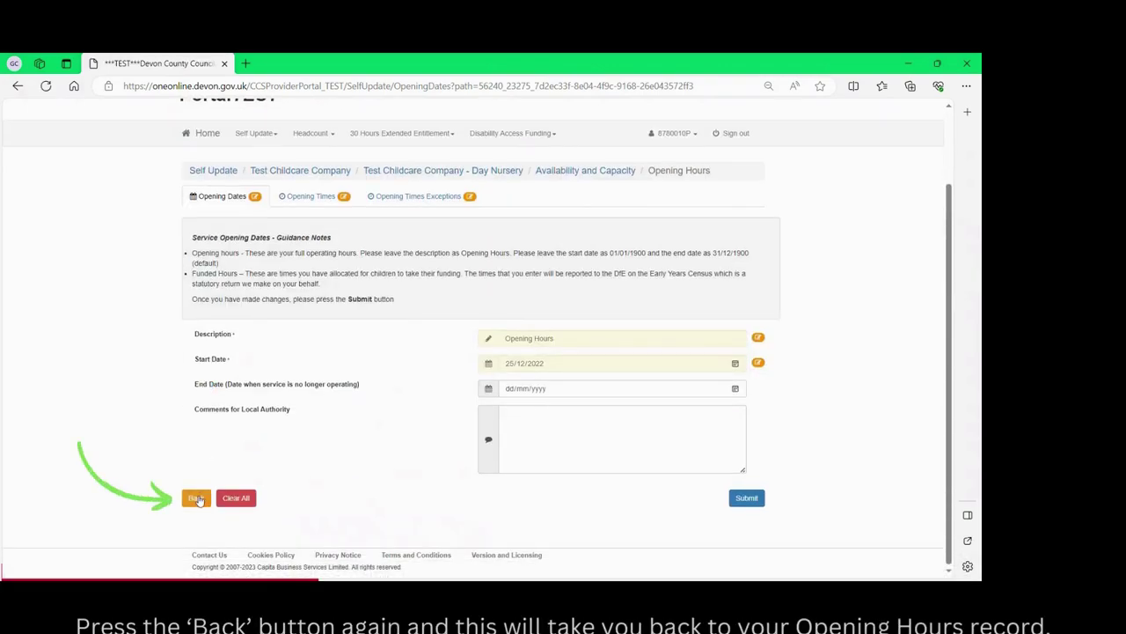
{"action": "left_click", "coordinate": [197, 500]}
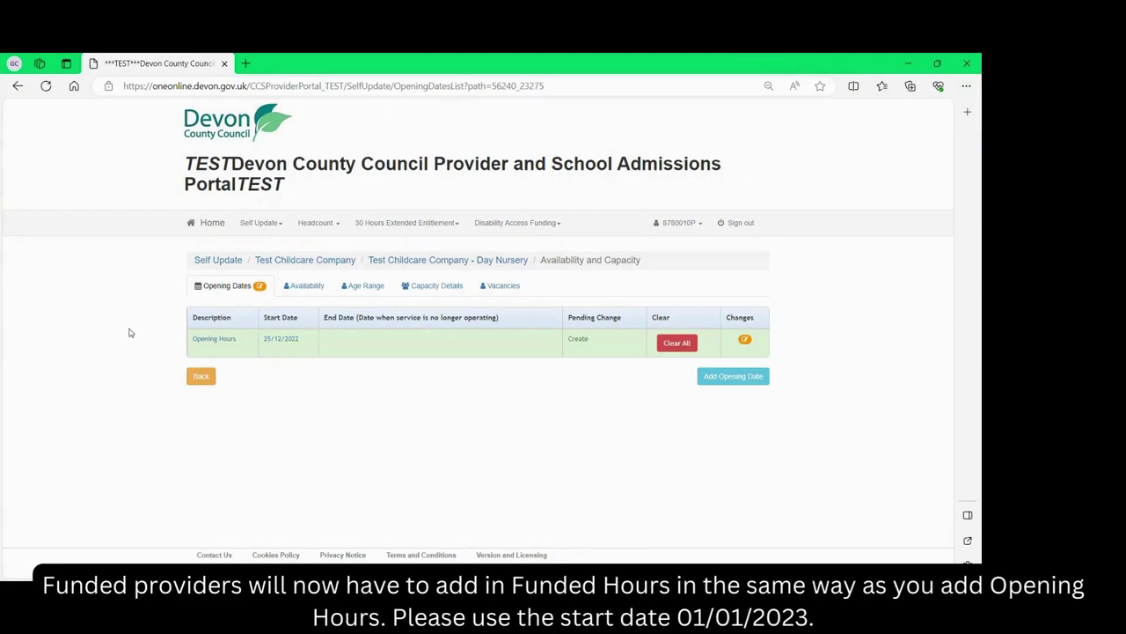
{"action": "left_click", "coordinate": [720, 381]}
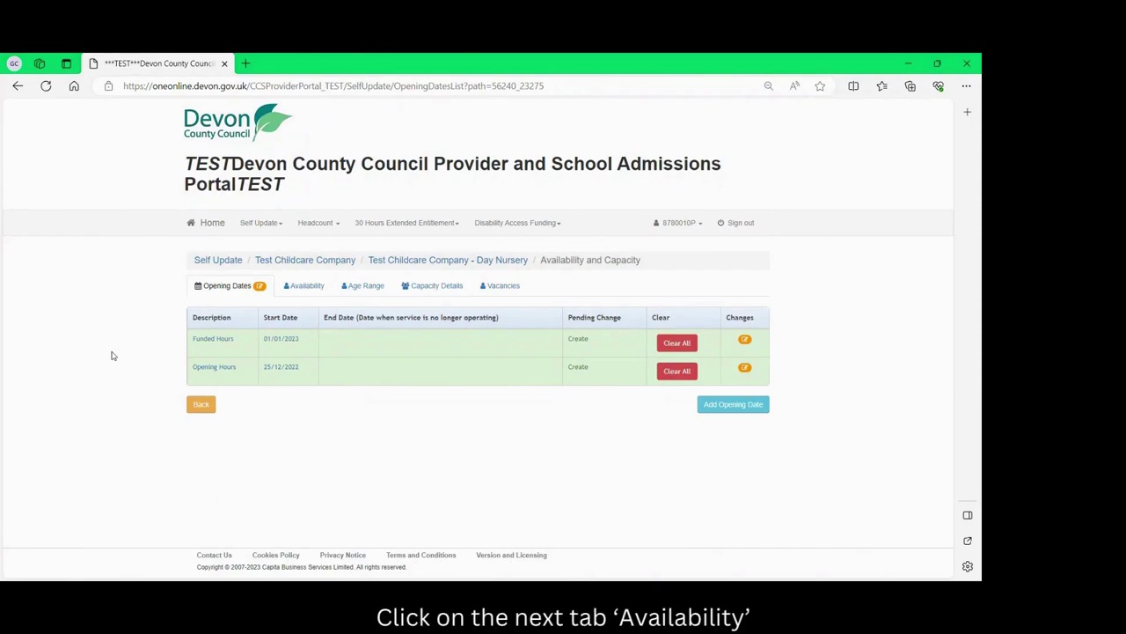
Add Easter Holidays to the service's available periods on the Availability tab and submit.
{"action": "left_click", "coordinate": [303, 287]}
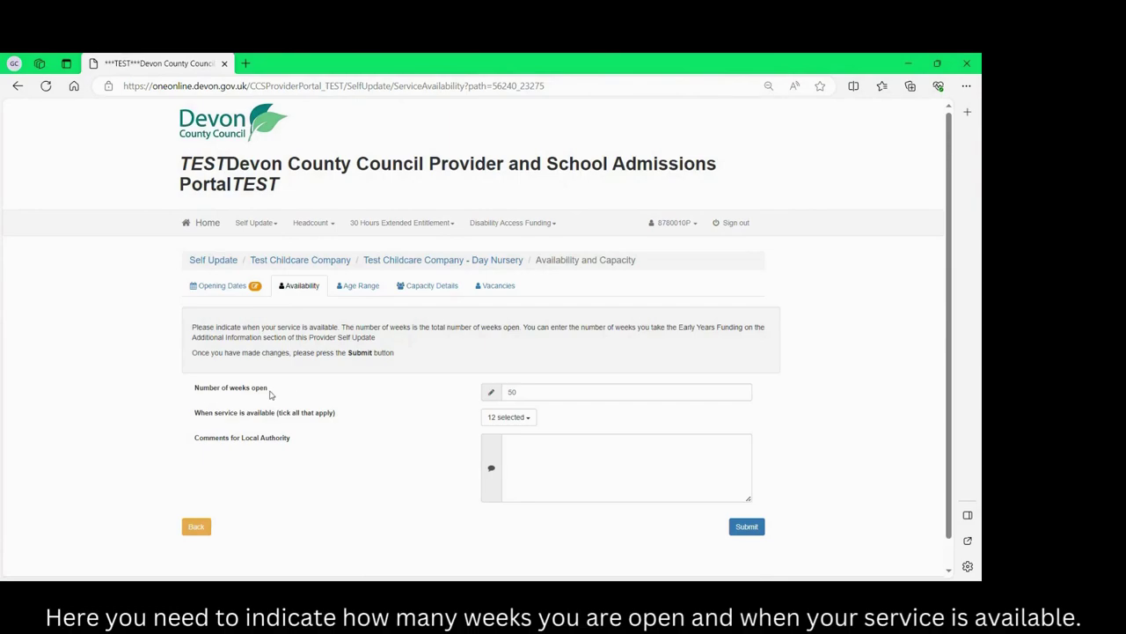
{"action": "left_click", "coordinate": [523, 416]}
{"action": "left_click", "coordinate": [523, 523]}
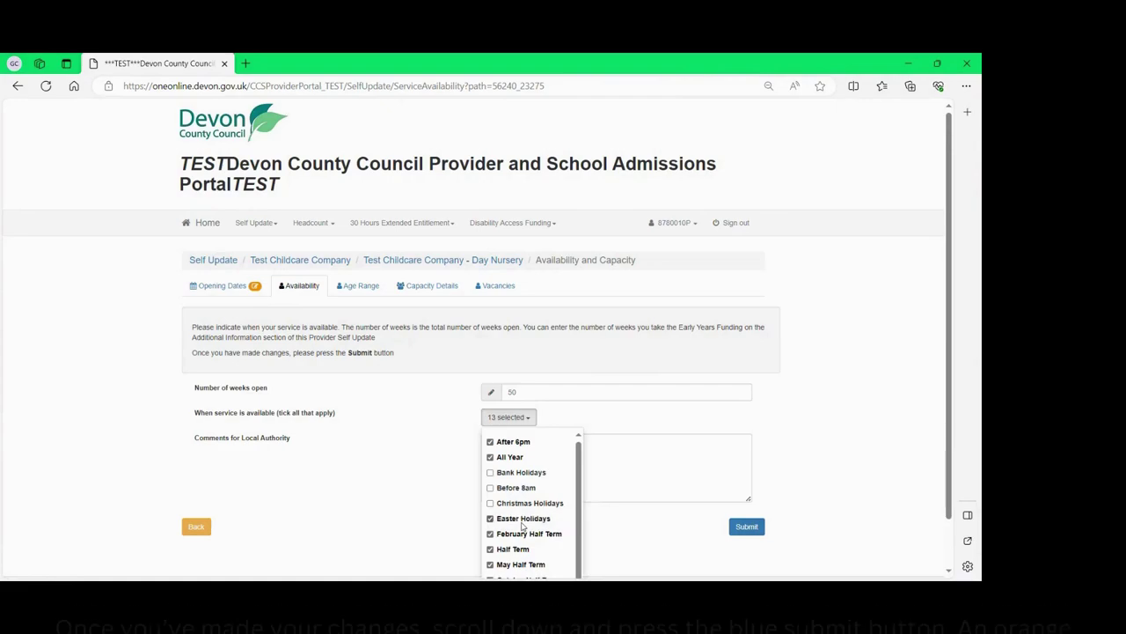
{"action": "left_click", "coordinate": [621, 525]}
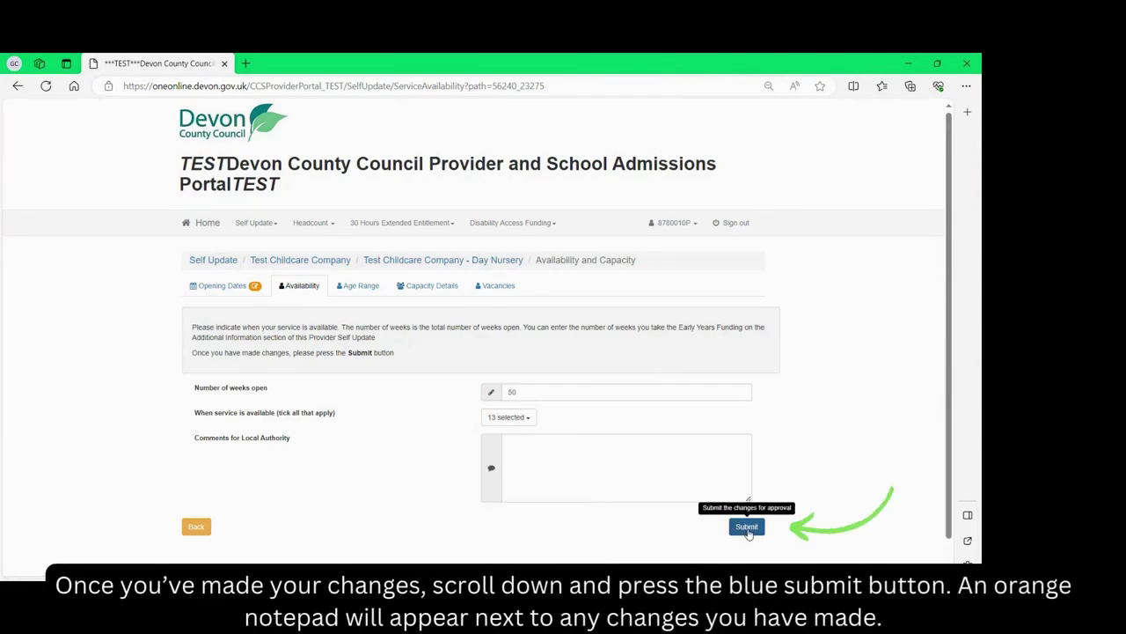
{"action": "left_click", "coordinate": [747, 528]}
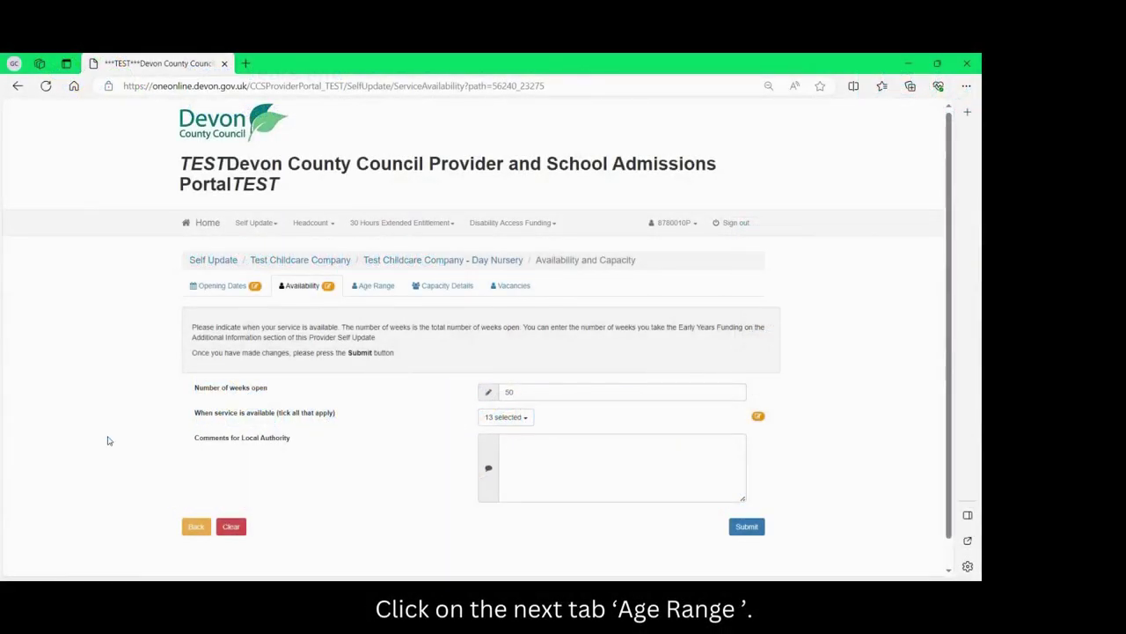
Set the Age Range minimum age to 0 years 9 months.
{"action": "left_click", "coordinate": [375, 289]}
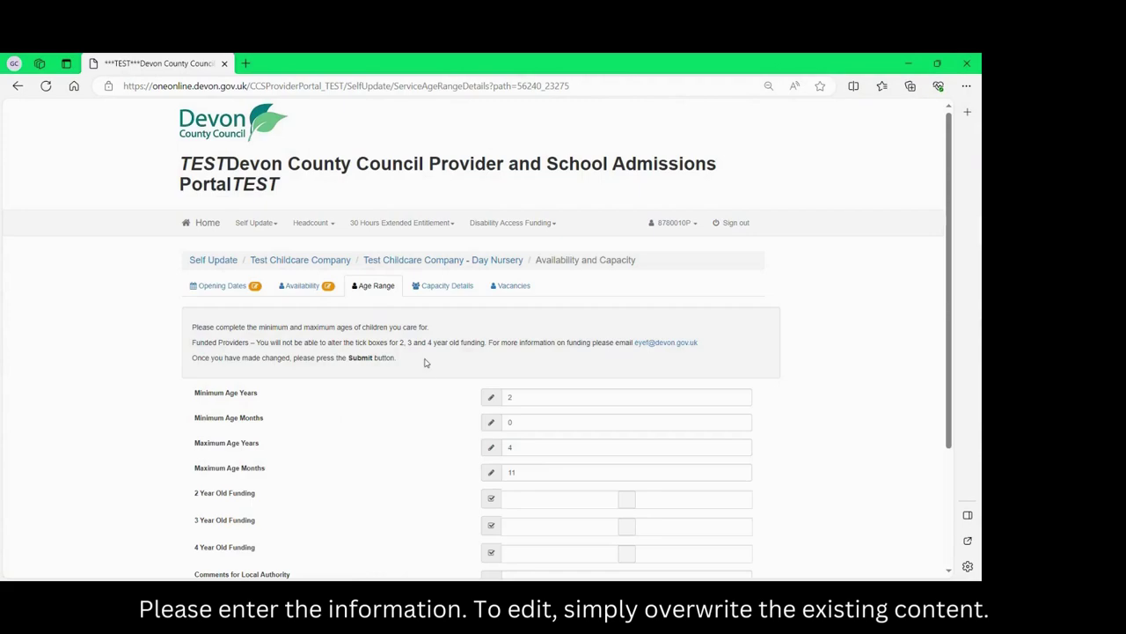
{"action": "left_click", "coordinate": [496, 397]}
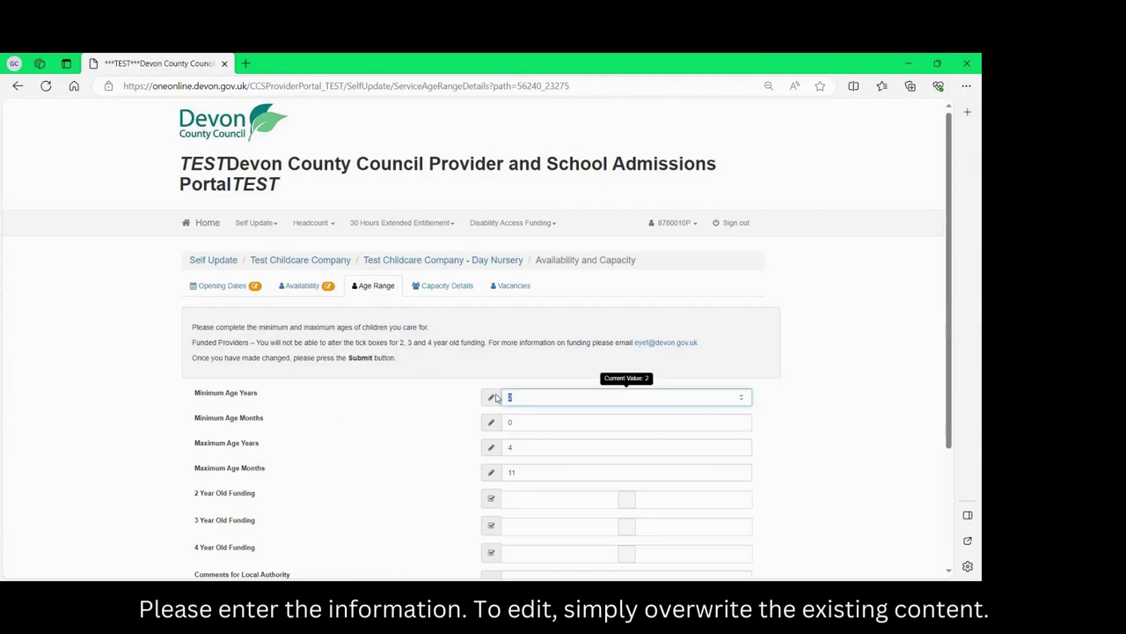
{"action": "type", "text": "0"}
{"action": "key", "text": "Tab"}
{"action": "type", "text": "9"}
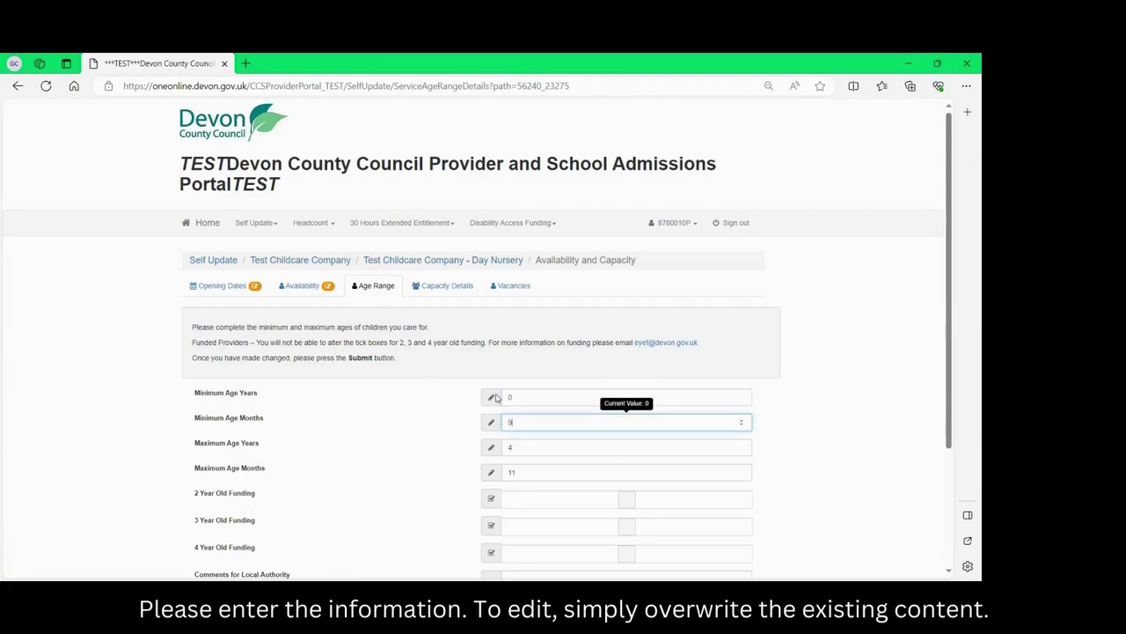
{"action": "left_click", "coordinate": [596, 476]}
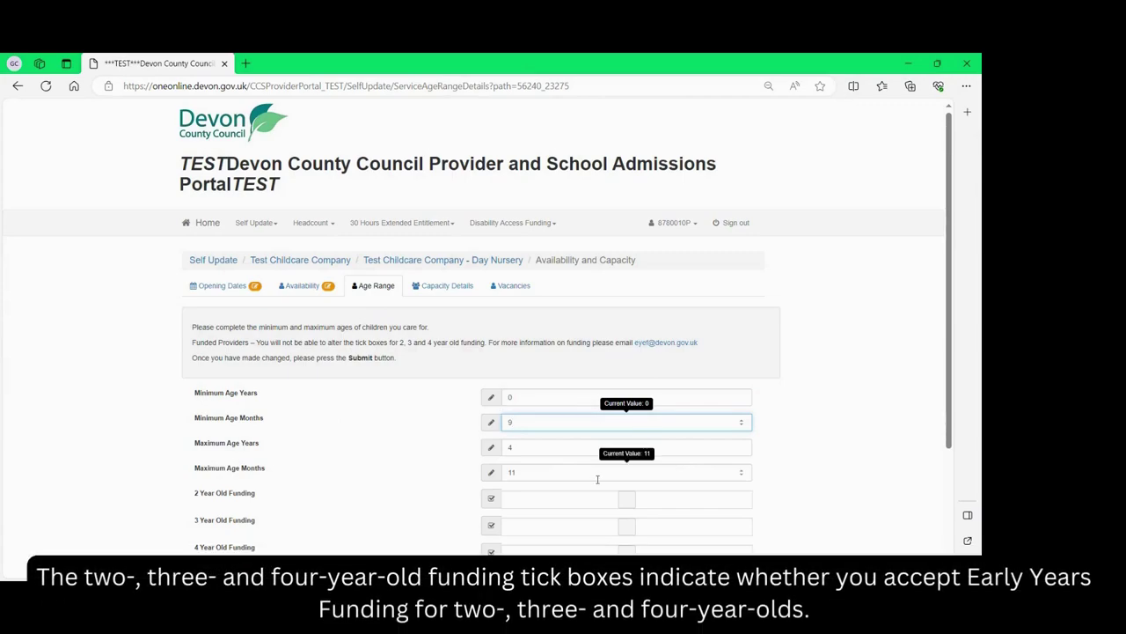
Submit the age range for approval and check the pending markers.
{"action": "scroll", "coordinate": [597, 478], "scroll_direction": "down", "scroll_amount": 2}
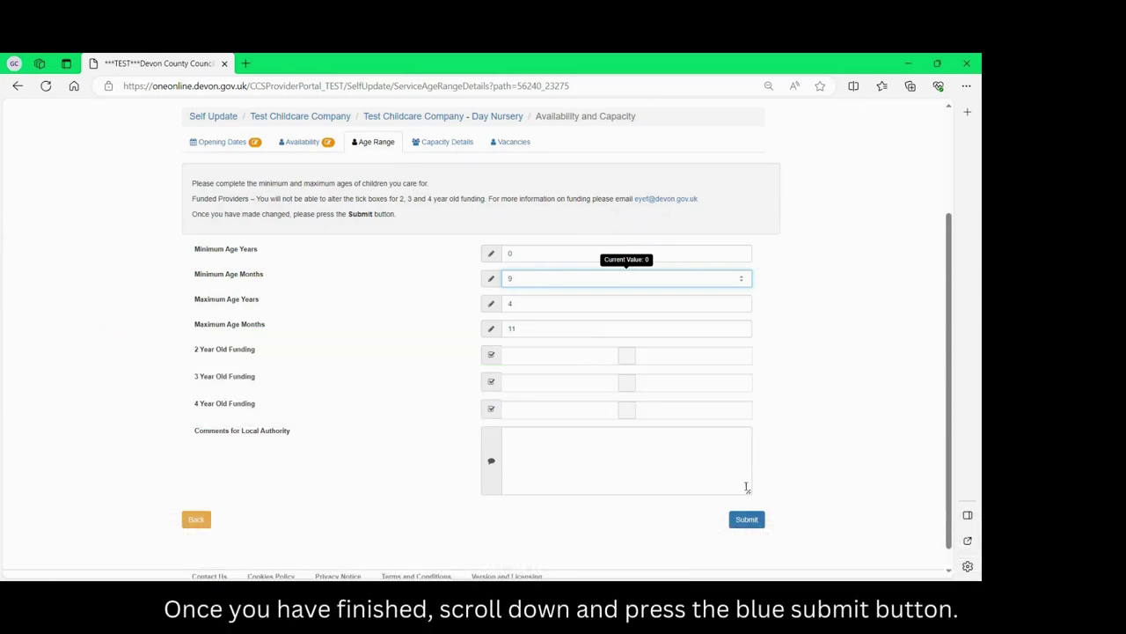
{"action": "scroll", "coordinate": [766, 485], "scroll_direction": "down", "scroll_amount": 1}
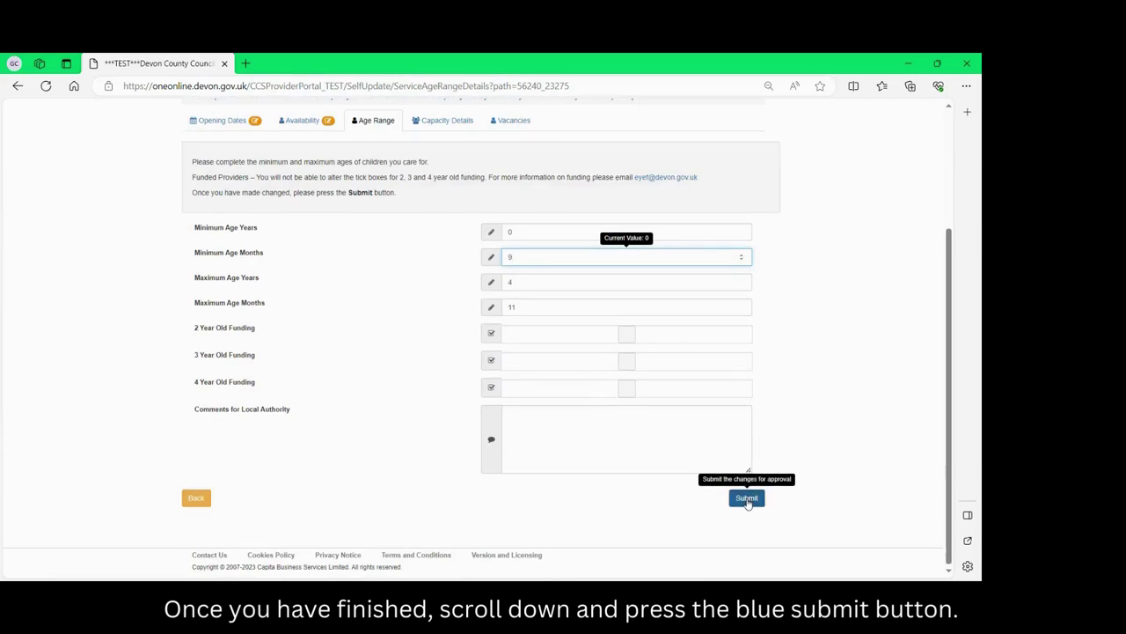
{"action": "left_click", "coordinate": [747, 498]}
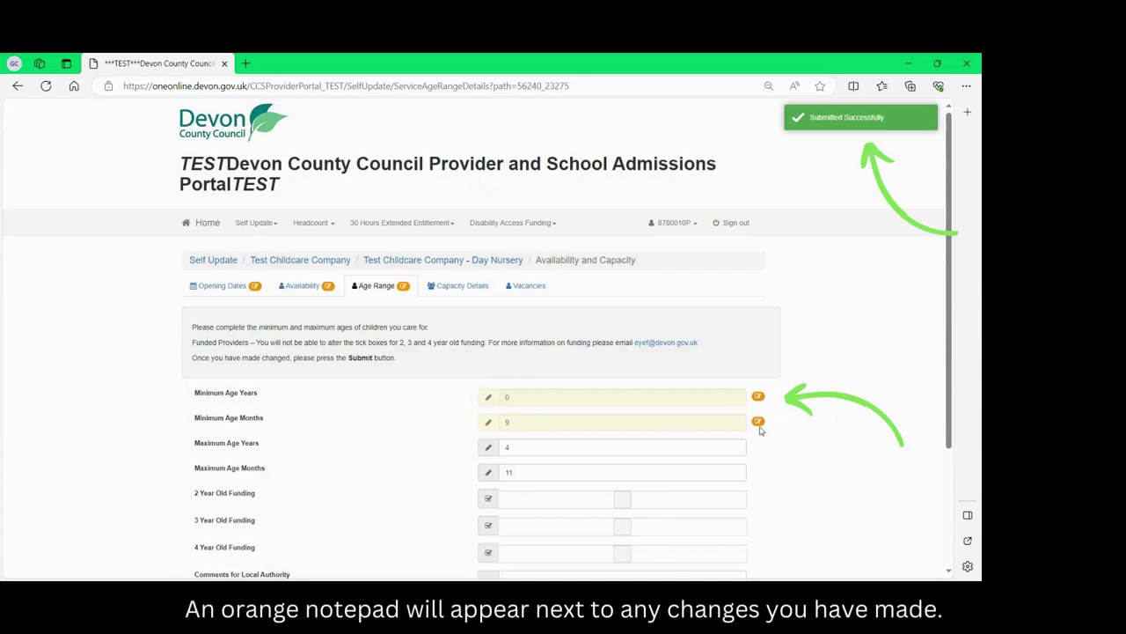
{"action": "scroll", "coordinate": [762, 431], "scroll_direction": "down", "scroll_amount": 2}
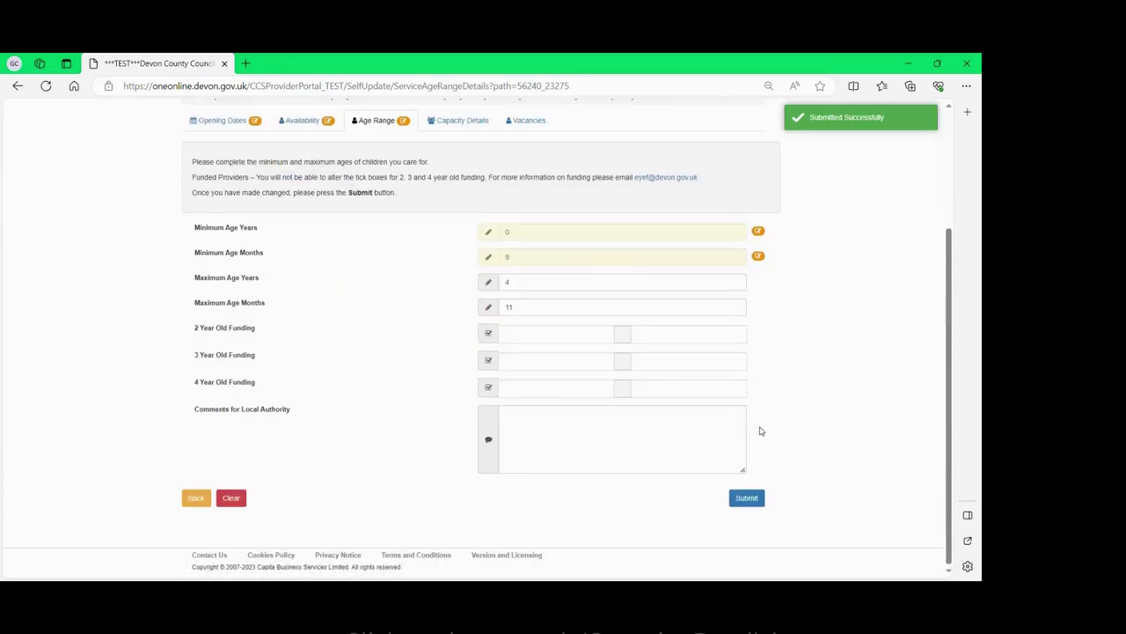
{"action": "scroll", "coordinate": [761, 431], "scroll_direction": "up", "scroll_amount": 2}
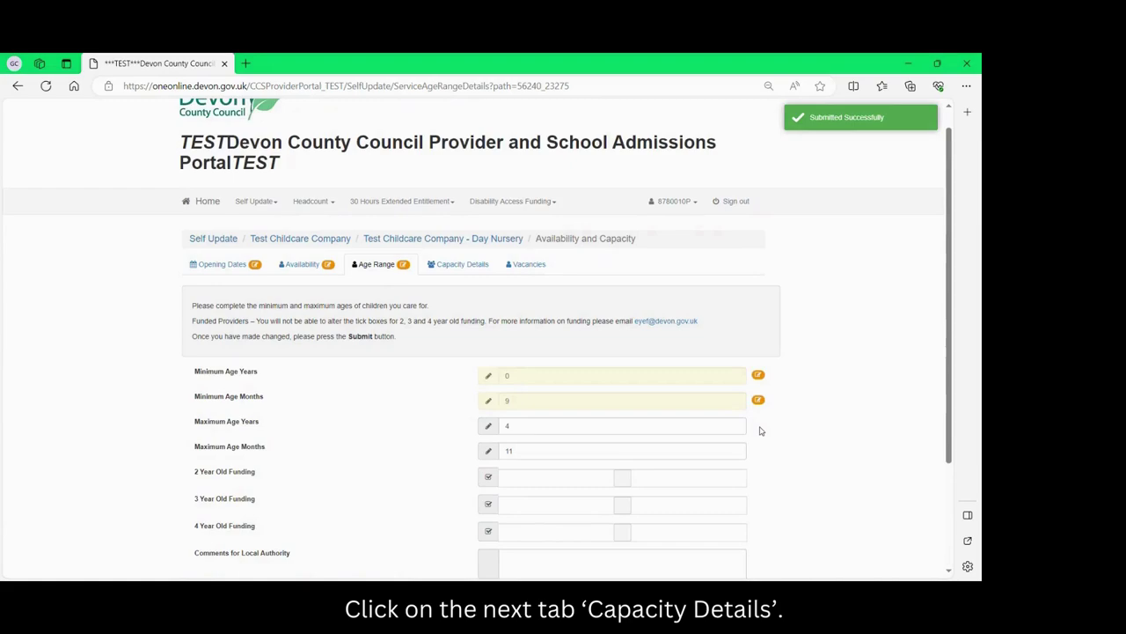
Set the Capacity Details capacity date to 17/10/2023.
{"action": "left_click", "coordinate": [458, 267]}
{"action": "scroll", "coordinate": [445, 290], "scroll_direction": "down", "scroll_amount": 1}
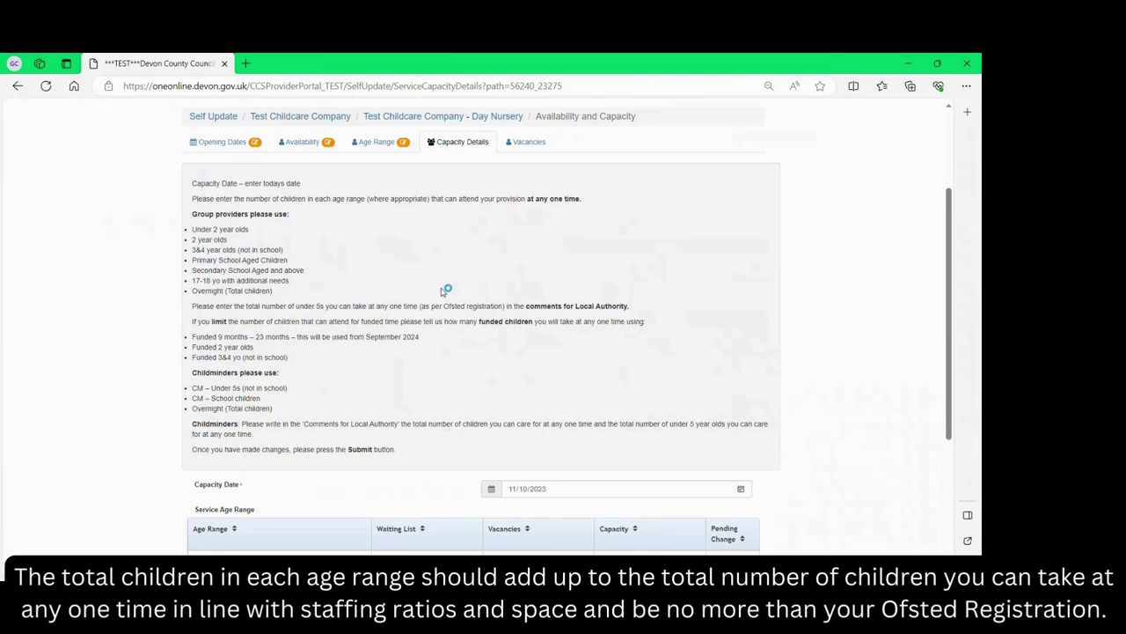
{"action": "scroll", "coordinate": [446, 290], "scroll_direction": "down", "scroll_amount": 3}
{"action": "scroll", "coordinate": [446, 291], "scroll_direction": "up", "scroll_amount": 3}
{"action": "scroll", "coordinate": [446, 290], "scroll_direction": "down", "scroll_amount": 5}
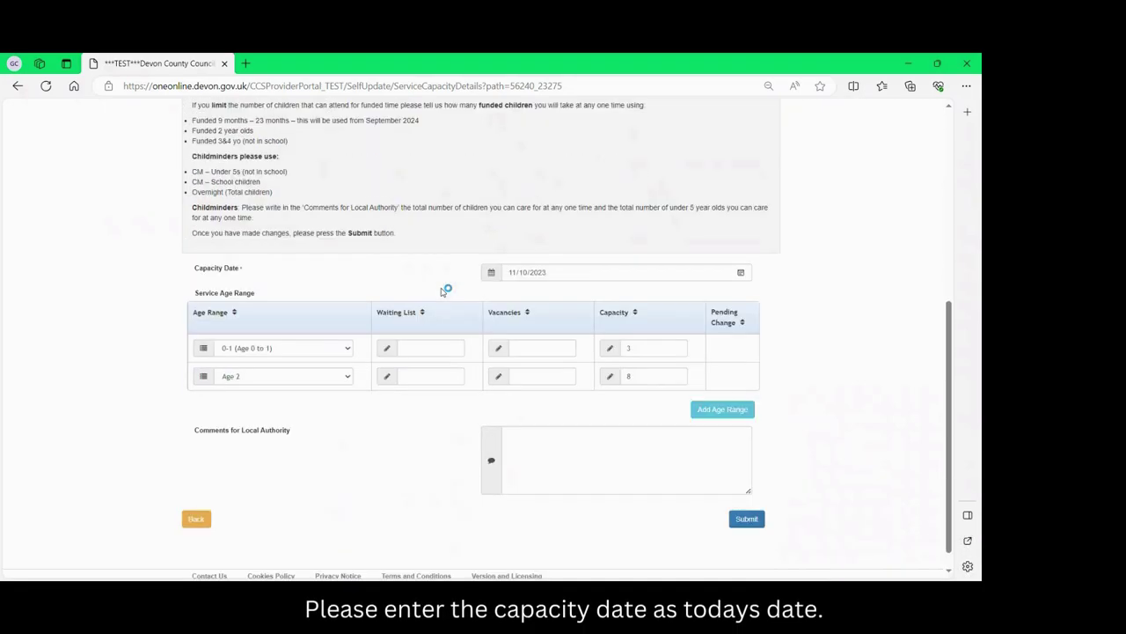
{"action": "left_click", "coordinate": [514, 275]}
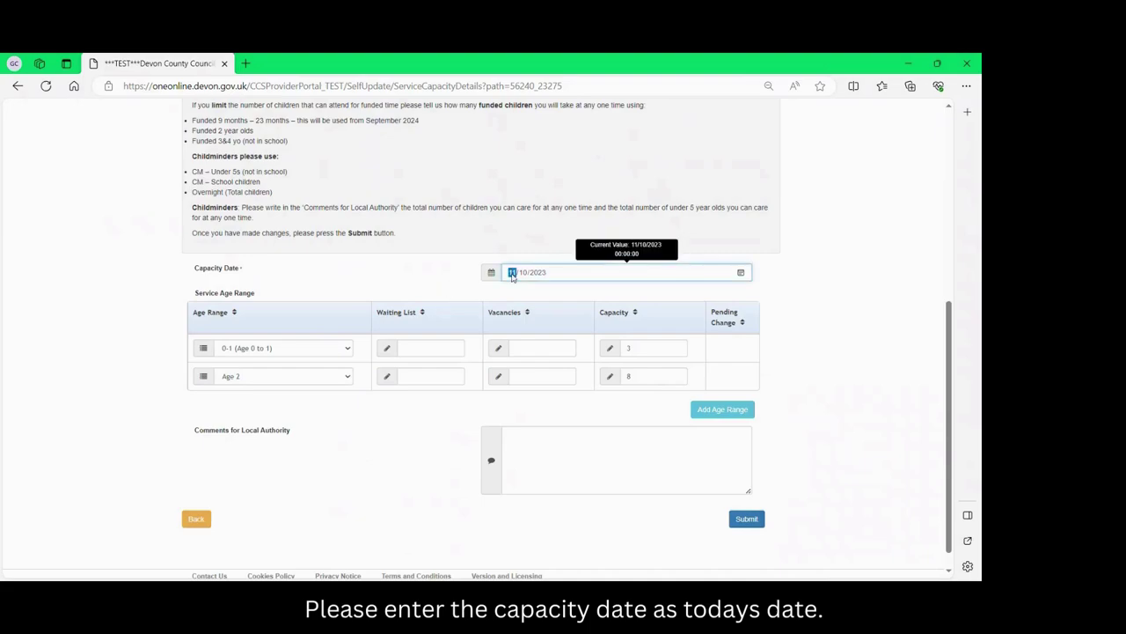
{"action": "type", "text": "17/"}
{"action": "type", "text": "10/0020"}
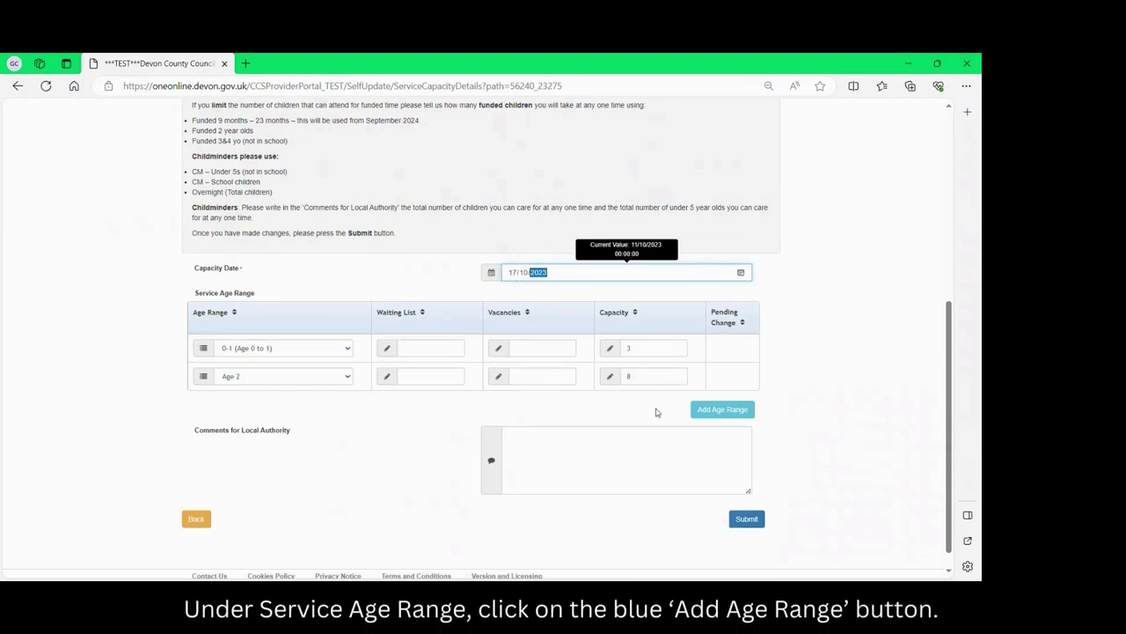
Add a 3-4 age range row with waiting list 1, vacancies 1 and capacity 13.
{"action": "left_click", "coordinate": [719, 410]}
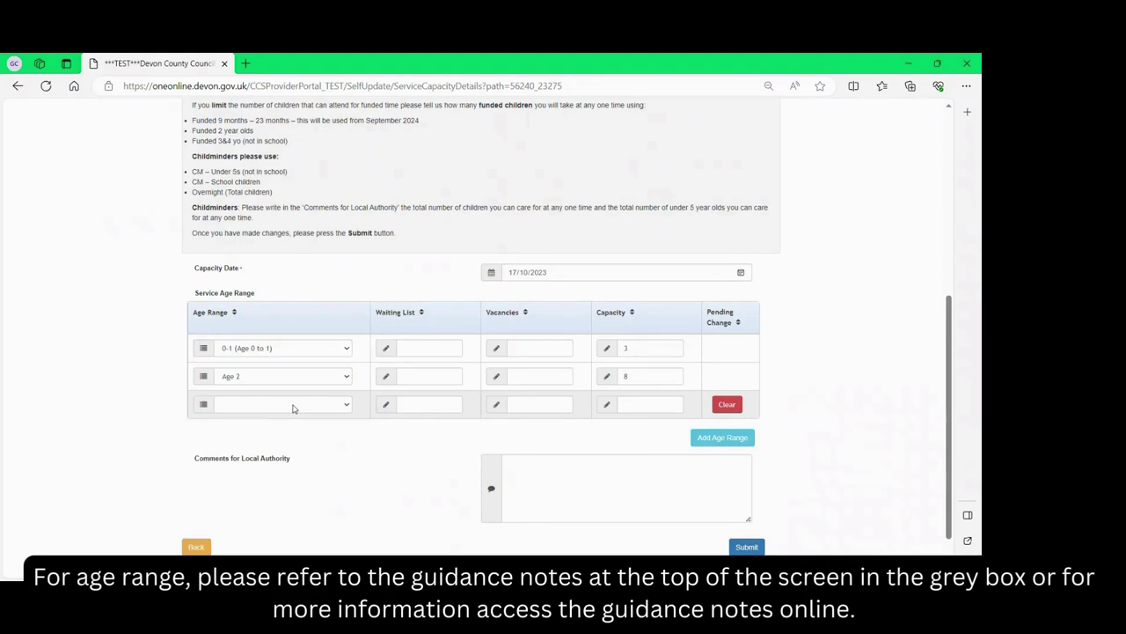
{"action": "scroll", "coordinate": [315, 191], "scroll_direction": "up", "scroll_amount": 1}
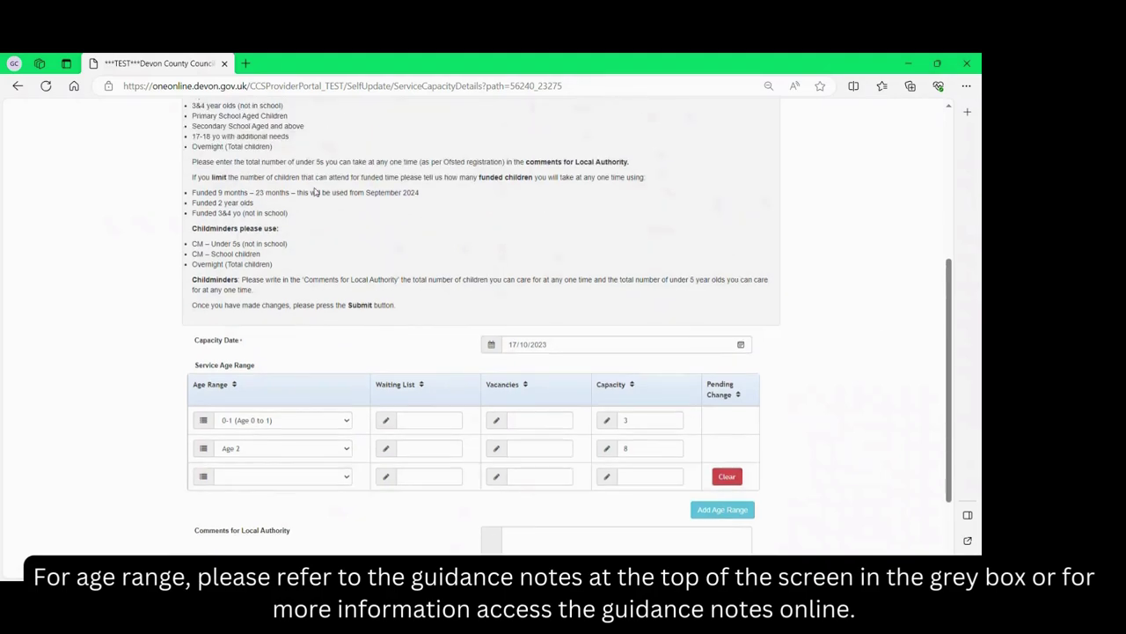
{"action": "scroll", "coordinate": [315, 191], "scroll_direction": "up", "scroll_amount": 3}
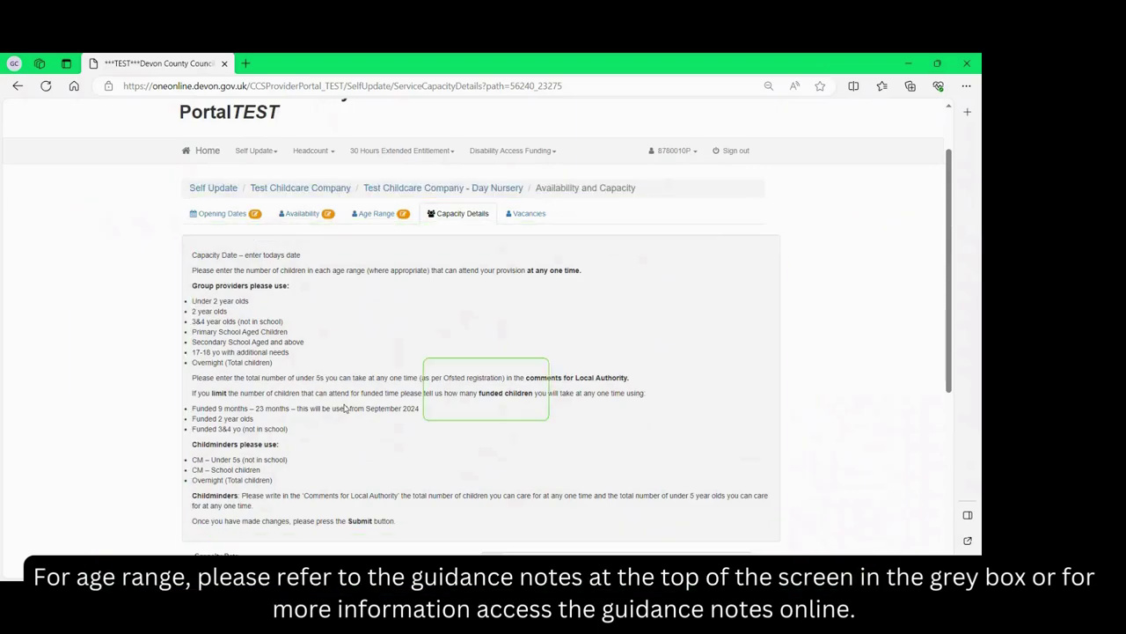
{"action": "scroll", "coordinate": [344, 408], "scroll_direction": "down", "scroll_amount": 3}
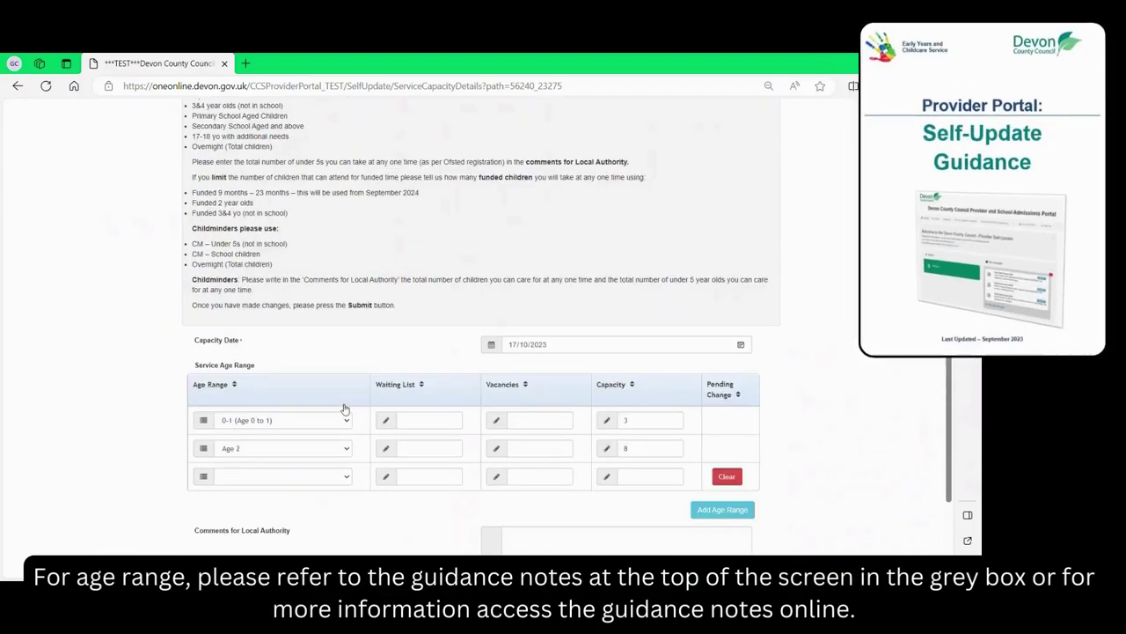
{"action": "scroll", "coordinate": [344, 407], "scroll_direction": "down", "scroll_amount": 2}
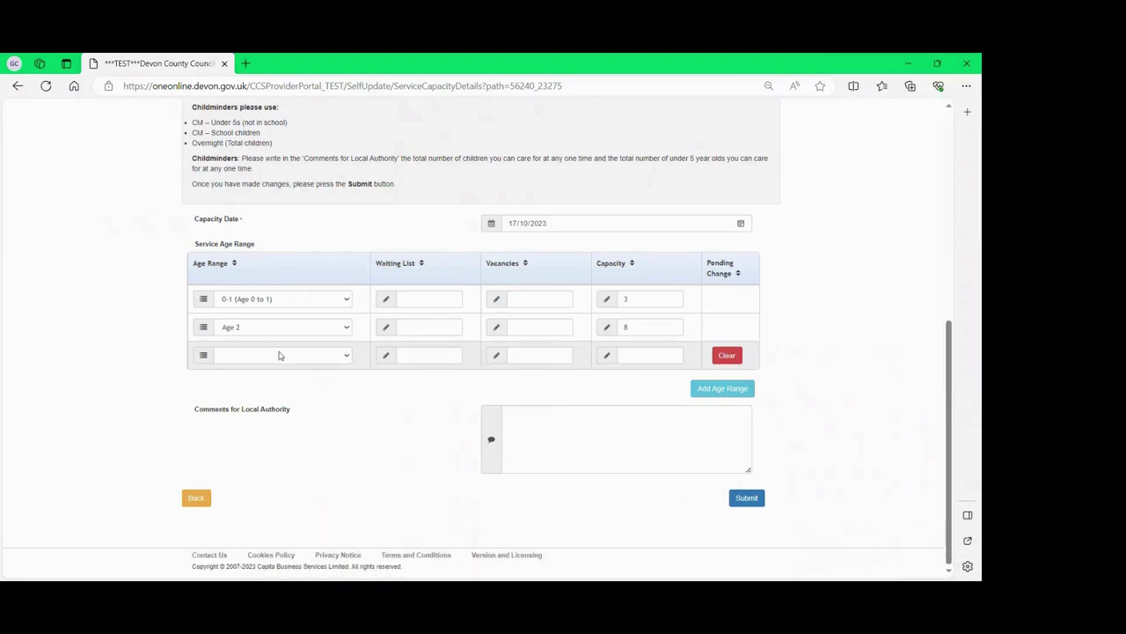
{"action": "left_click", "coordinate": [282, 356]}
{"action": "left_click", "coordinate": [264, 495]}
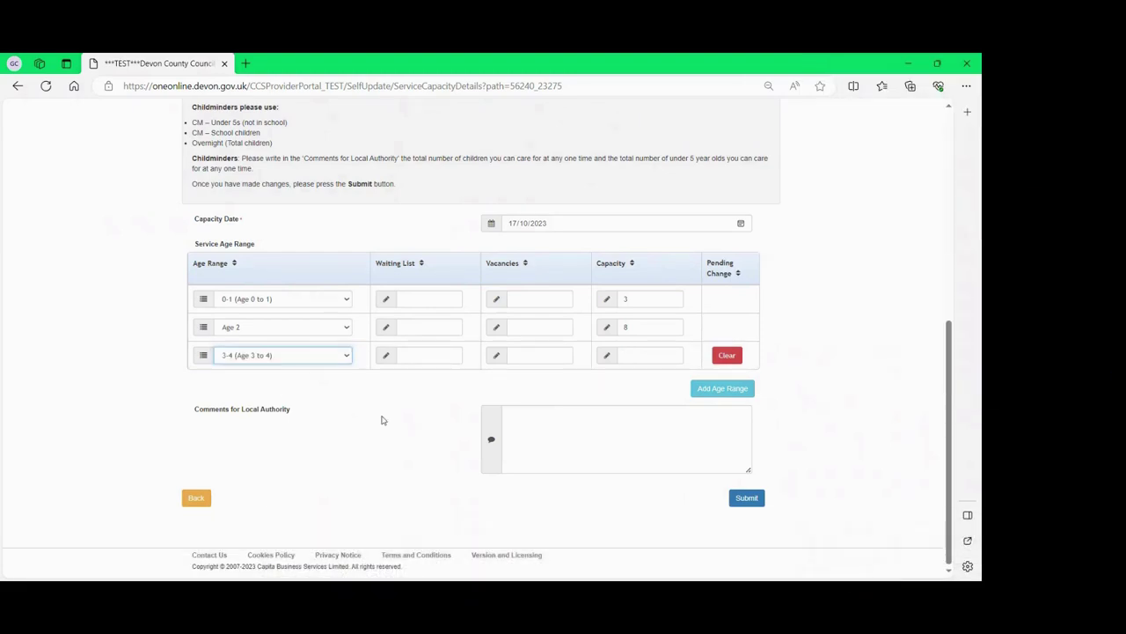
{"action": "left_click", "coordinate": [420, 356]}
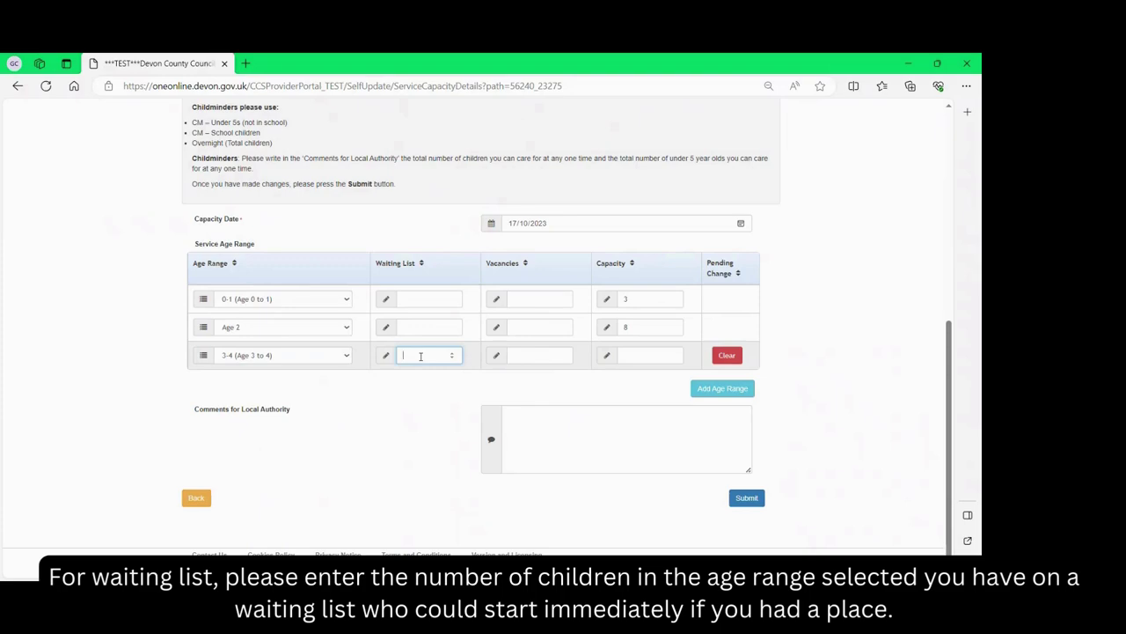
{"action": "type", "text": "1"}
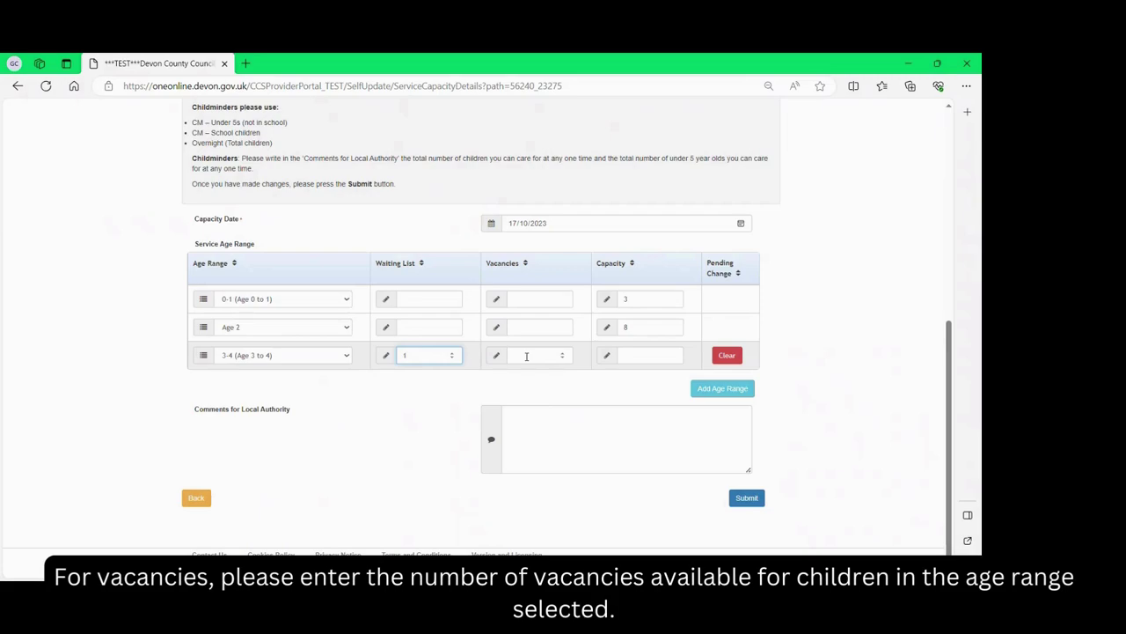
{"action": "left_click", "coordinate": [526, 356]}
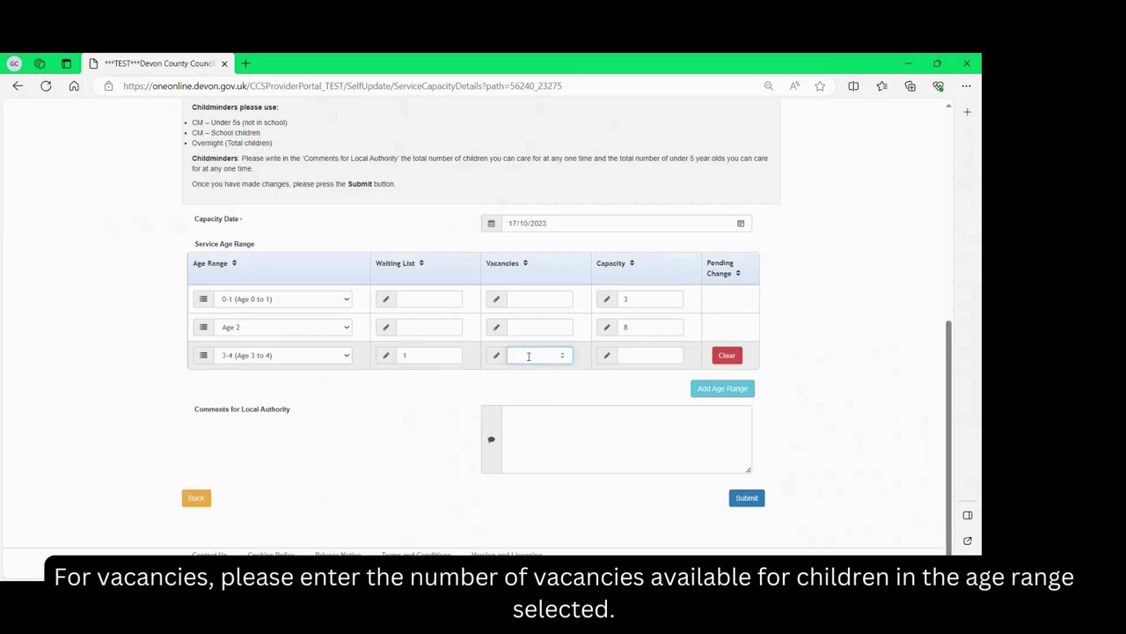
{"action": "type", "text": "1"}
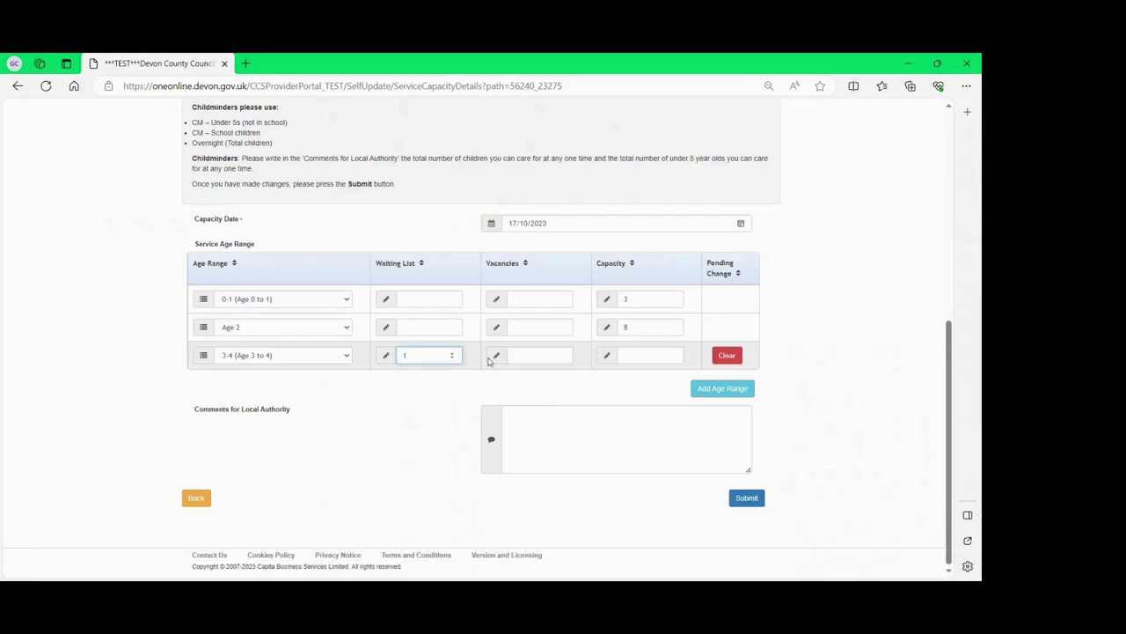
{"action": "left_click", "coordinate": [637, 354]}
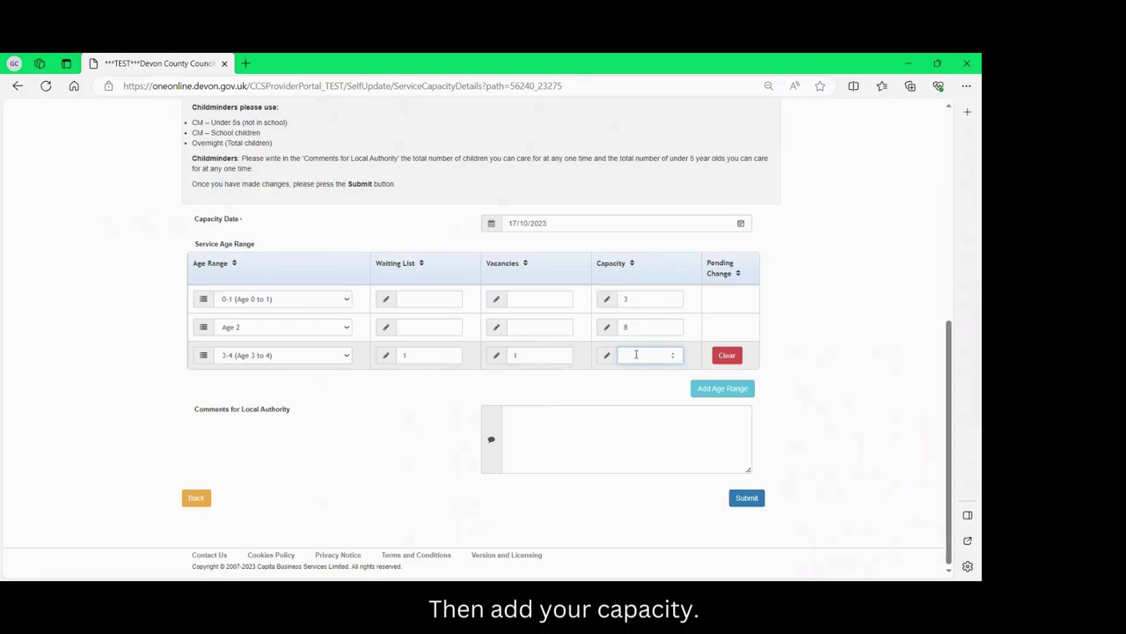
{"action": "type", "text": "13"}
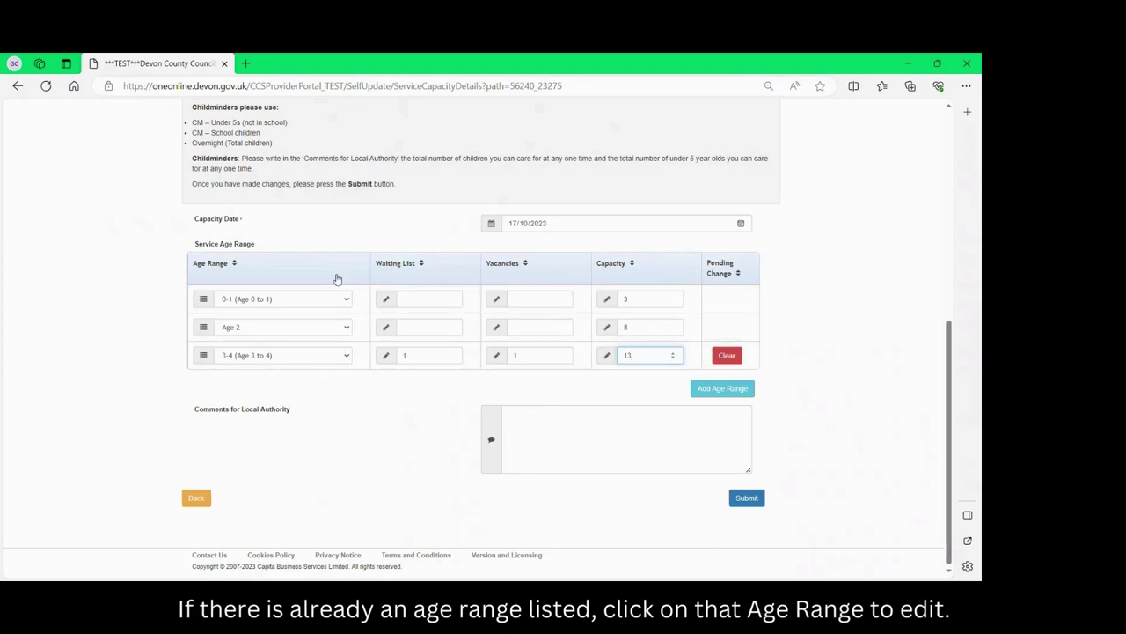
Show the existing 0-1 row's editable fields, then submit the capacity details for approval.
{"action": "left_click", "coordinate": [320, 304]}
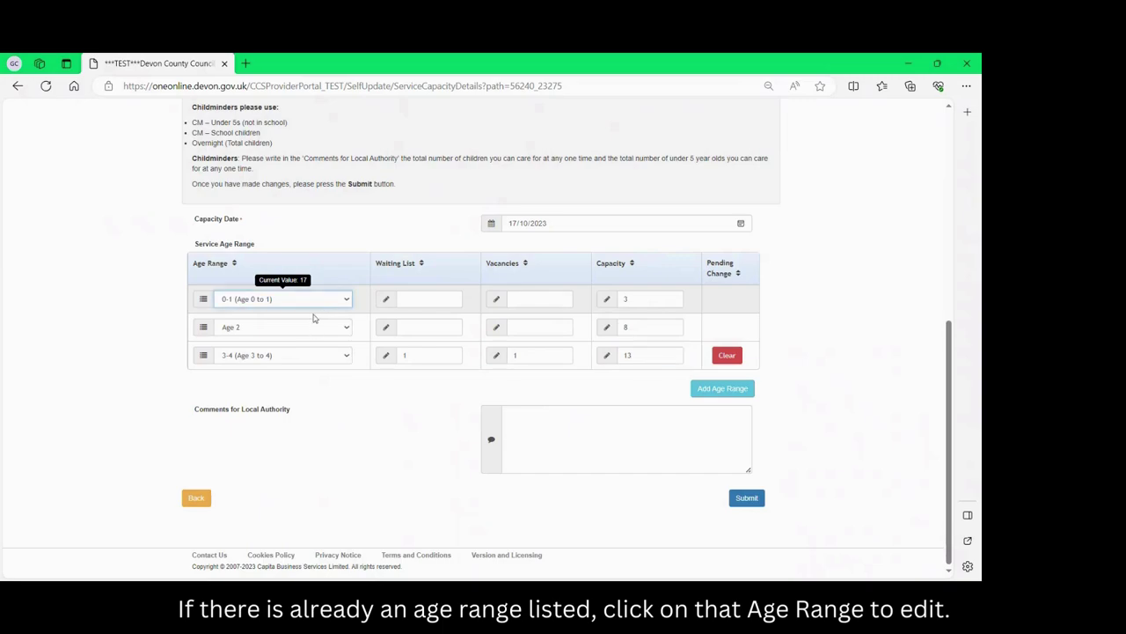
{"action": "left_click", "coordinate": [419, 298]}
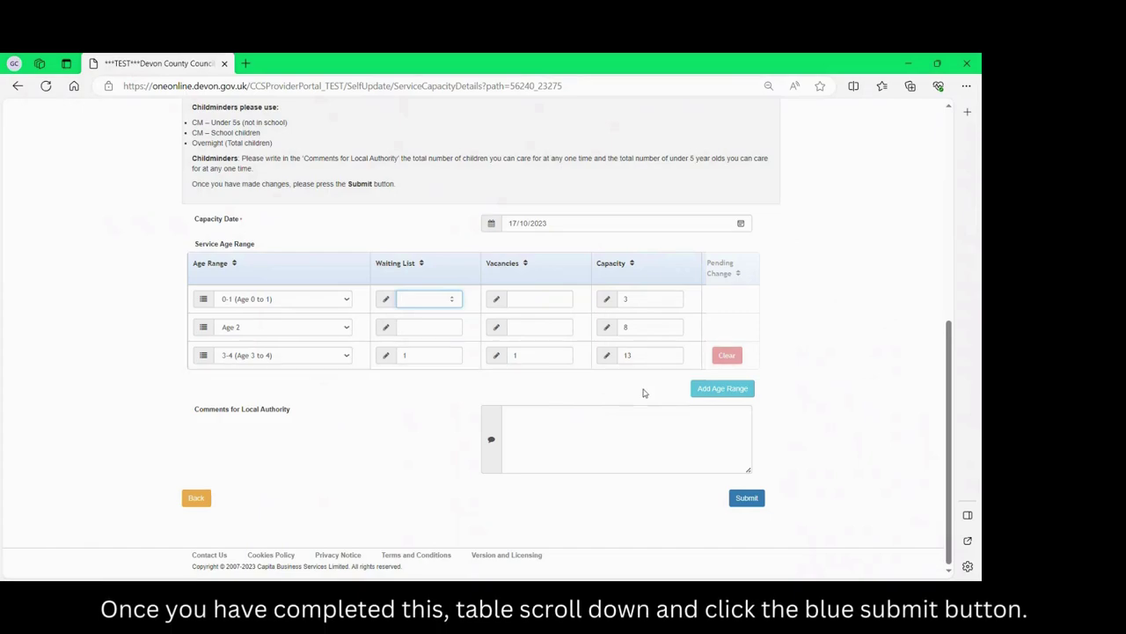
{"action": "left_click", "coordinate": [749, 501]}
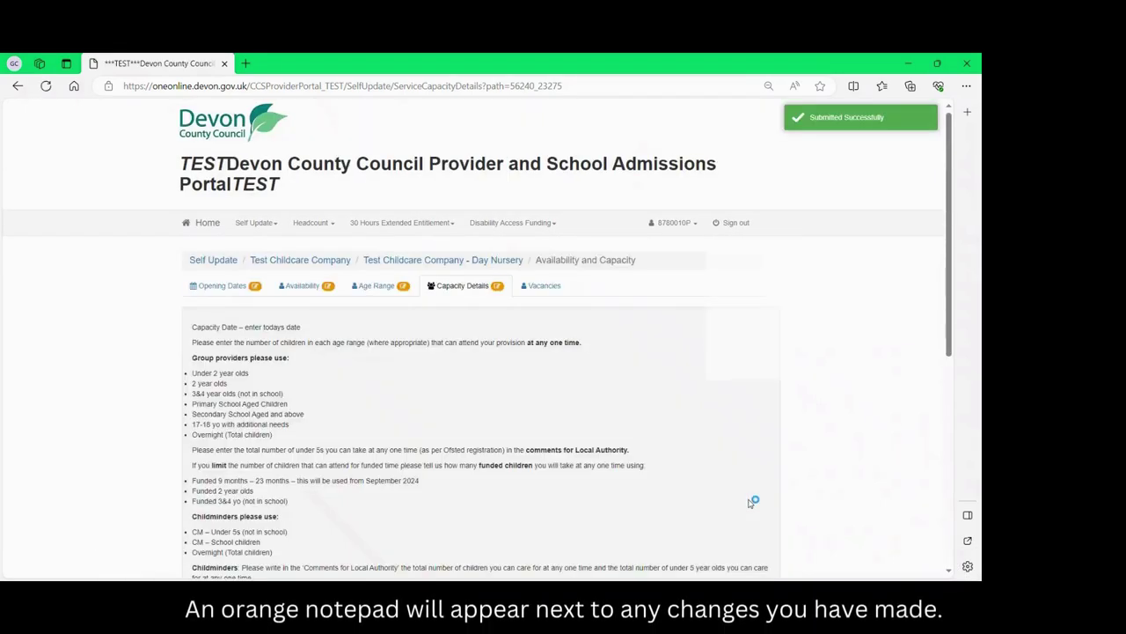
{"action": "scroll", "coordinate": [751, 502], "scroll_direction": "down", "scroll_amount": 5}
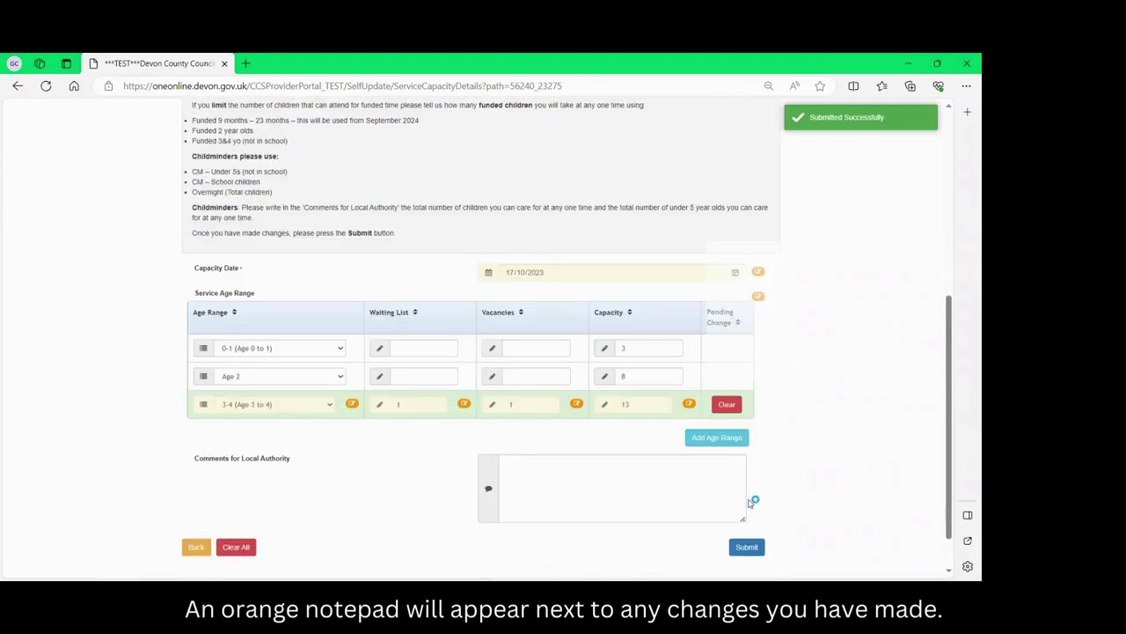
{"action": "scroll", "coordinate": [750, 502], "scroll_direction": "down", "scroll_amount": 1}
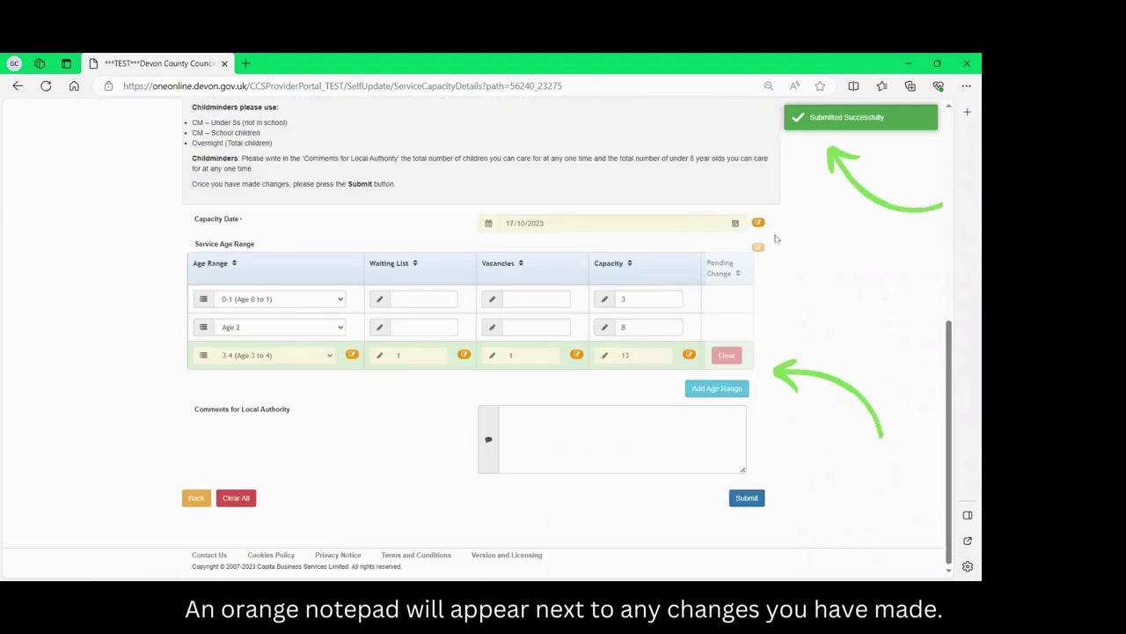
{"action": "scroll", "coordinate": [775, 239], "scroll_direction": "up", "scroll_amount": 6}
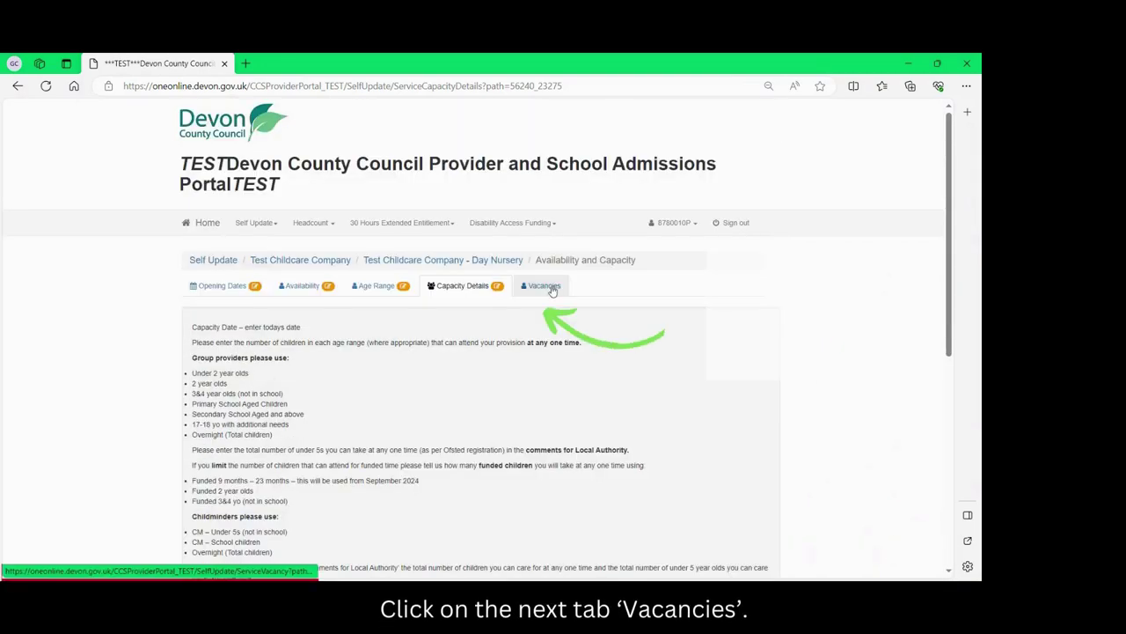
Untick Waiting List on the Vacancies tab and submit the vacancy change.
{"action": "left_click", "coordinate": [545, 286]}
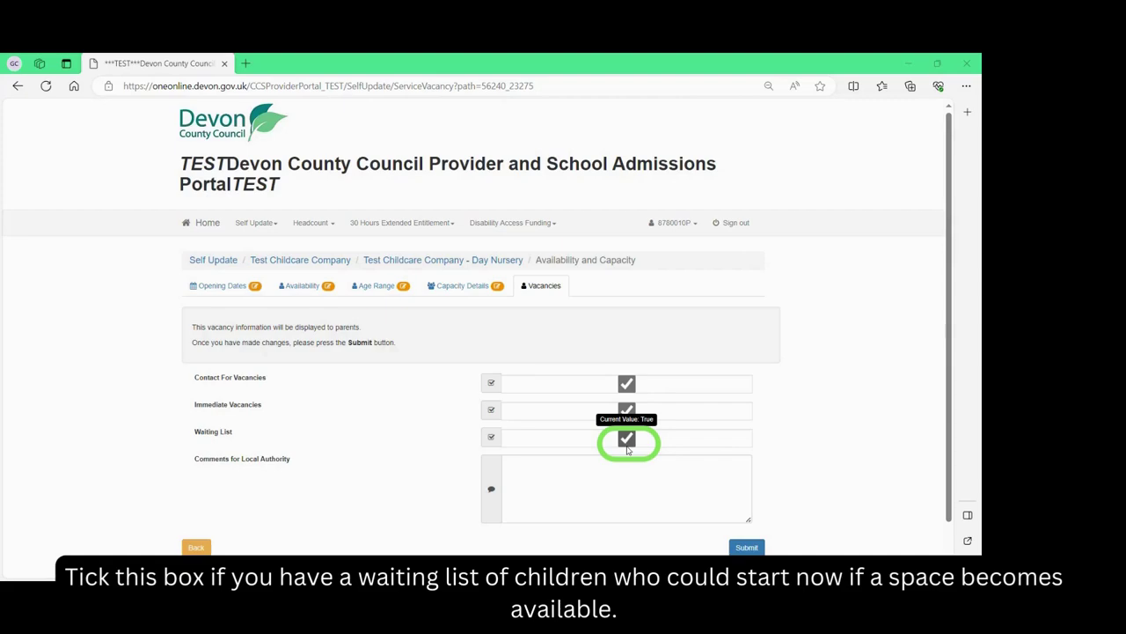
{"action": "left_click", "coordinate": [627, 443]}
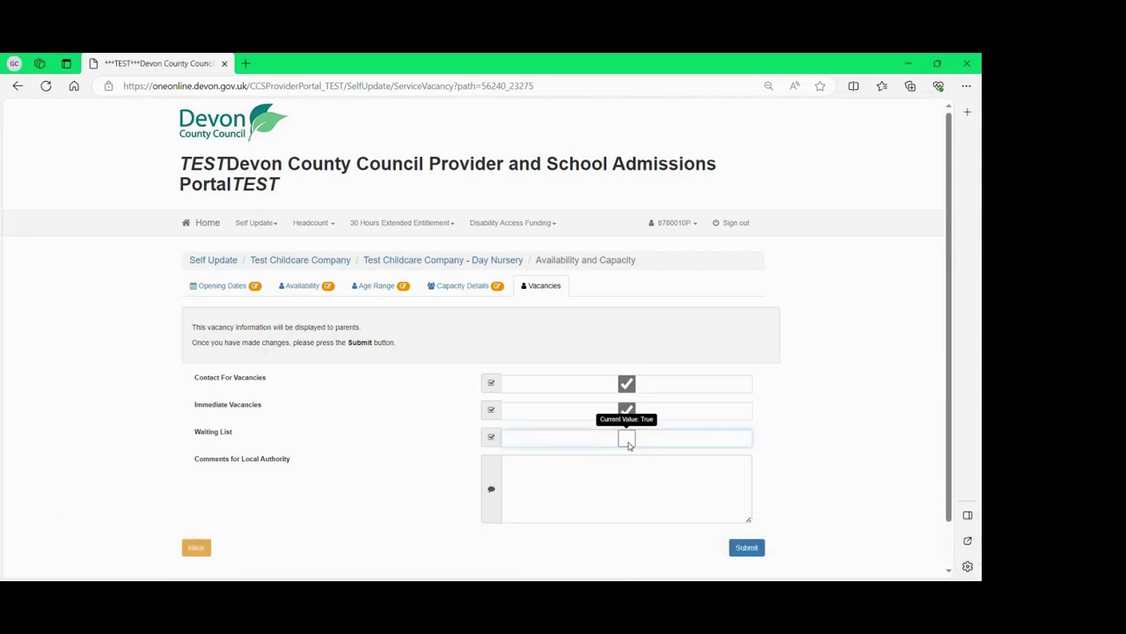
{"action": "scroll", "coordinate": [754, 451], "scroll_direction": "down", "scroll_amount": 1}
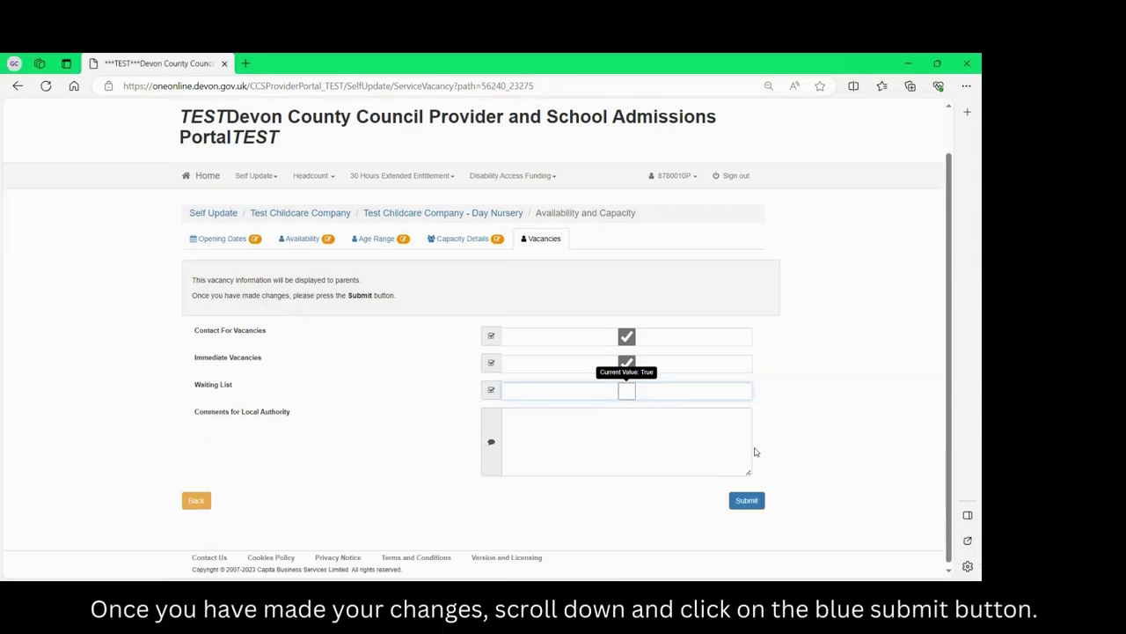
{"action": "left_click", "coordinate": [748, 498]}
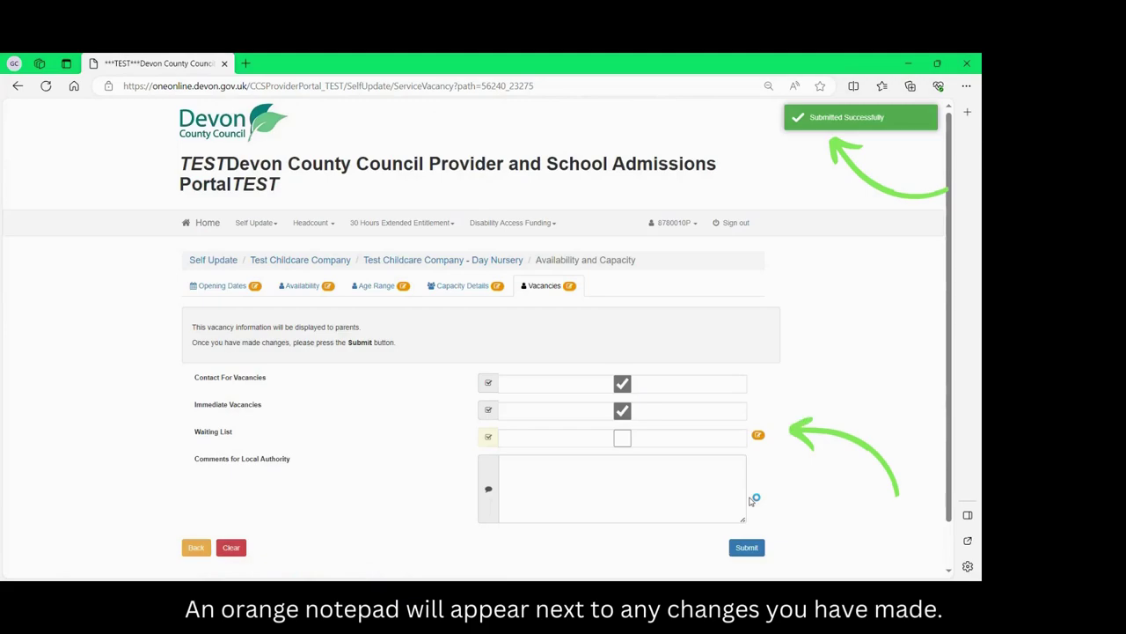
{"action": "mouse_move", "coordinate": [759, 437]}
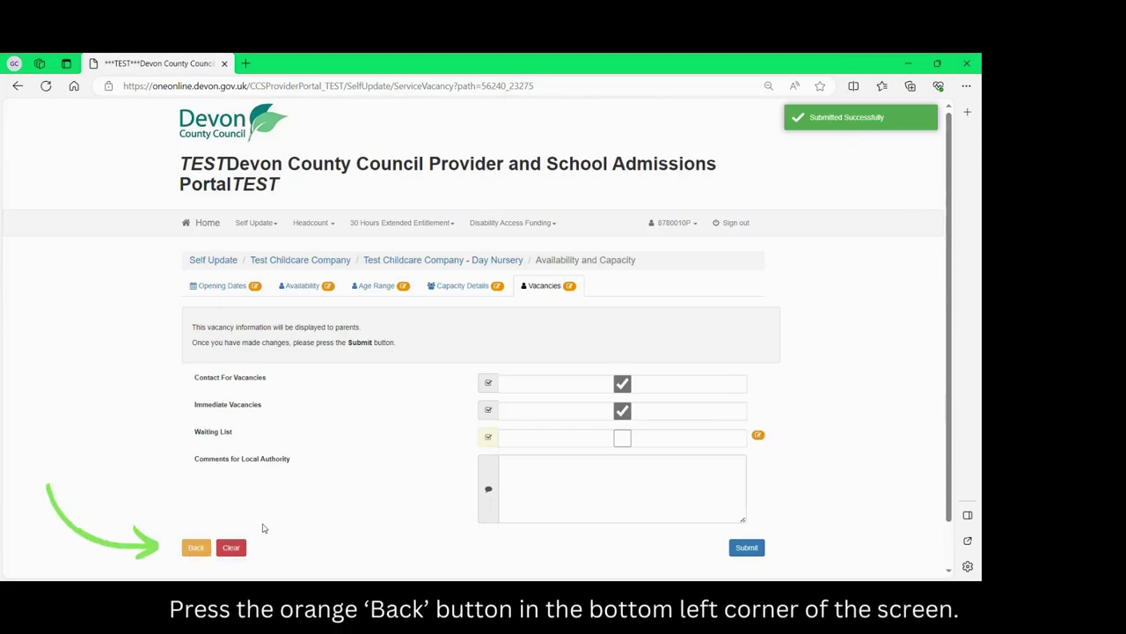
Untick 'Vehicle available for business use' in the nursery's travel details and submit.
{"action": "left_click", "coordinate": [197, 547]}
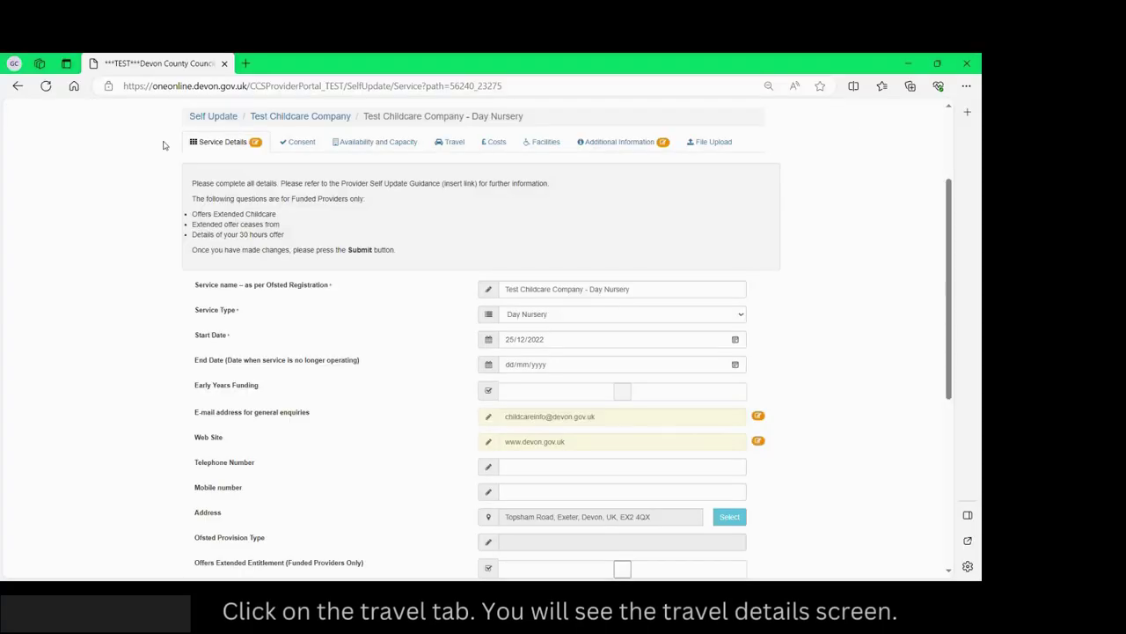
{"action": "left_click", "coordinate": [452, 141]}
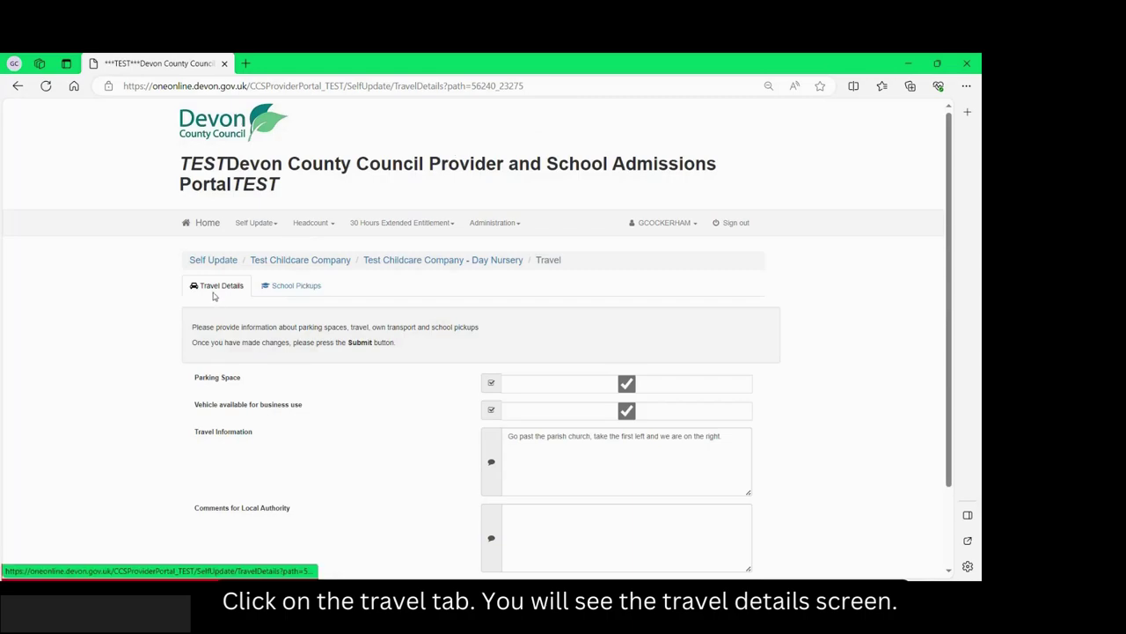
{"action": "scroll", "coordinate": [264, 300], "scroll_direction": "down", "scroll_amount": 2}
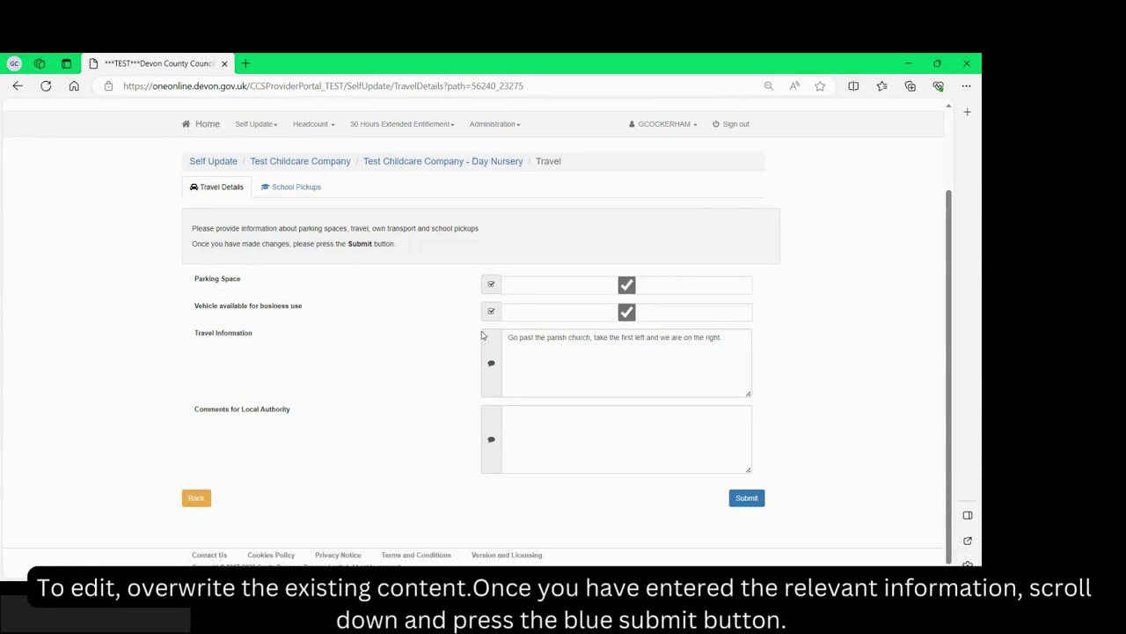
{"action": "left_click", "coordinate": [628, 314]}
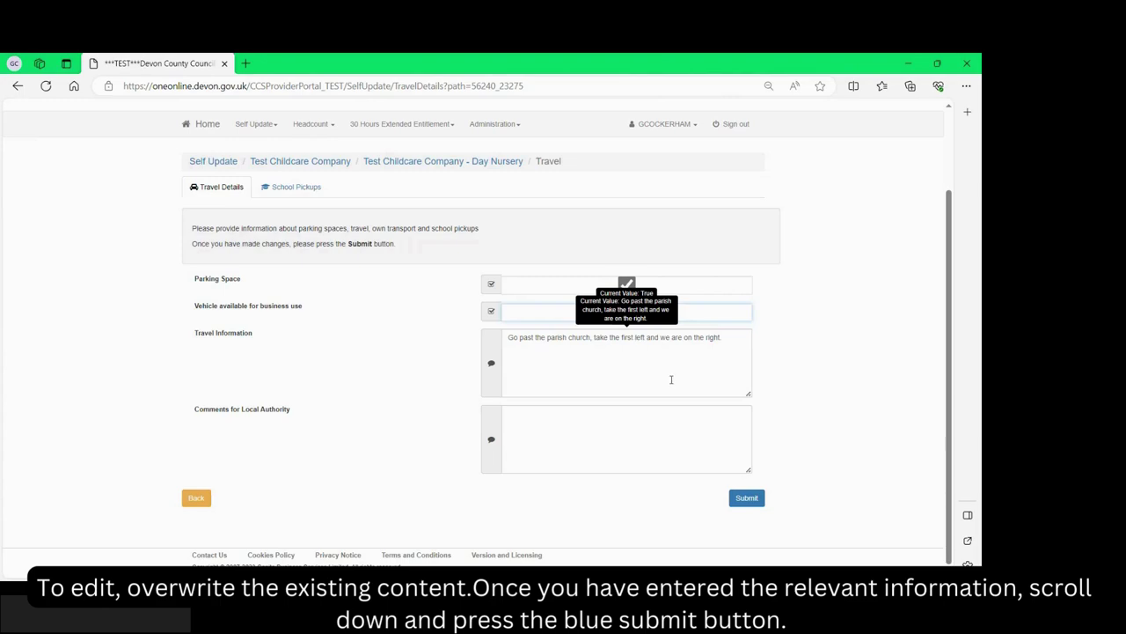
{"action": "left_click", "coordinate": [747, 498]}
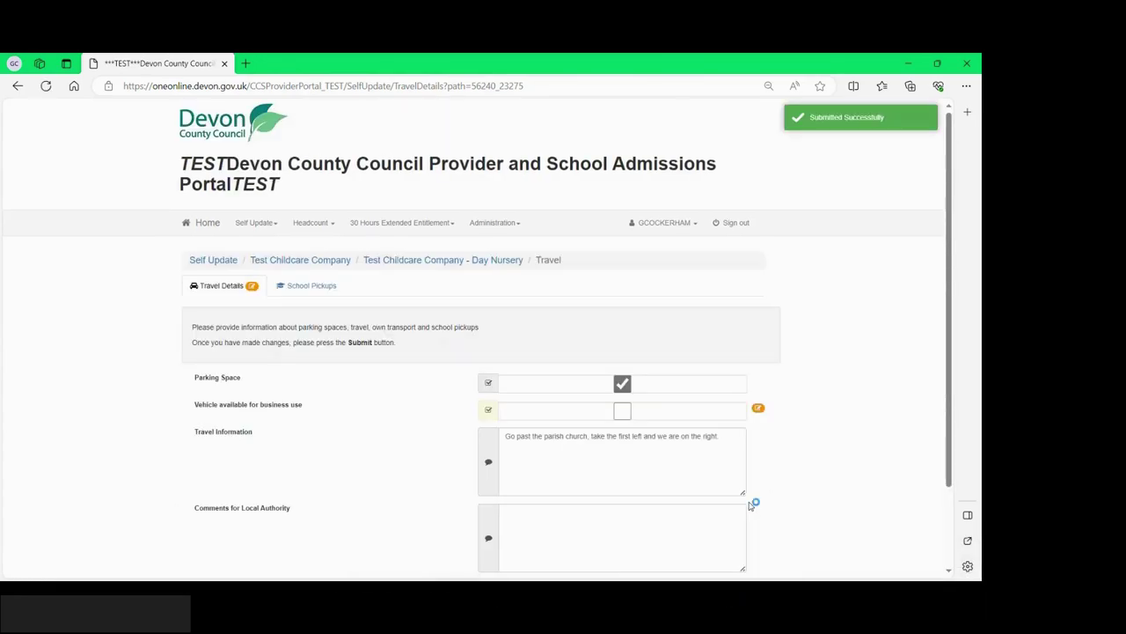
{"action": "mouse_move", "coordinate": [759, 410]}
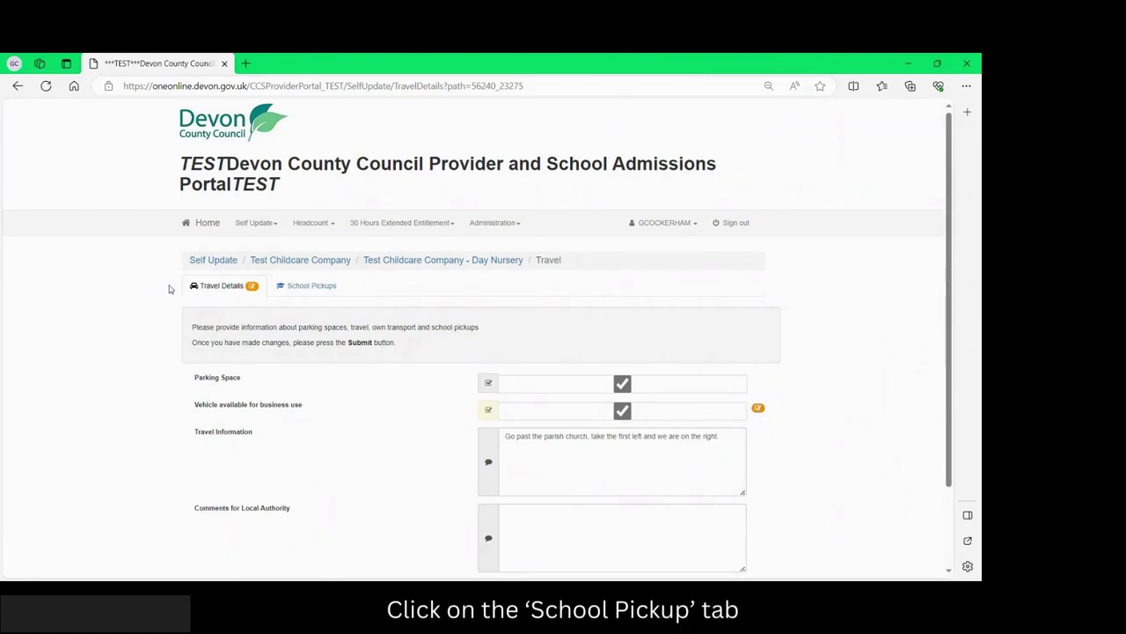
Add a school pickup, searching 'St' among Academy - Primary schools and choosing St Leonard's.
{"action": "left_click", "coordinate": [299, 286]}
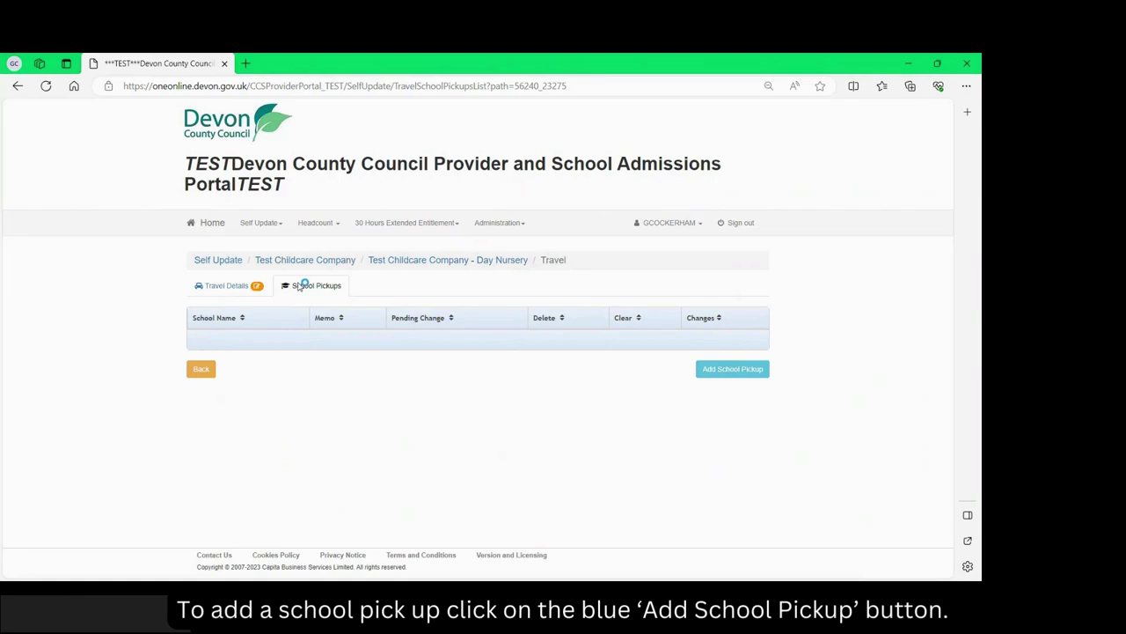
{"action": "left_click", "coordinate": [744, 374]}
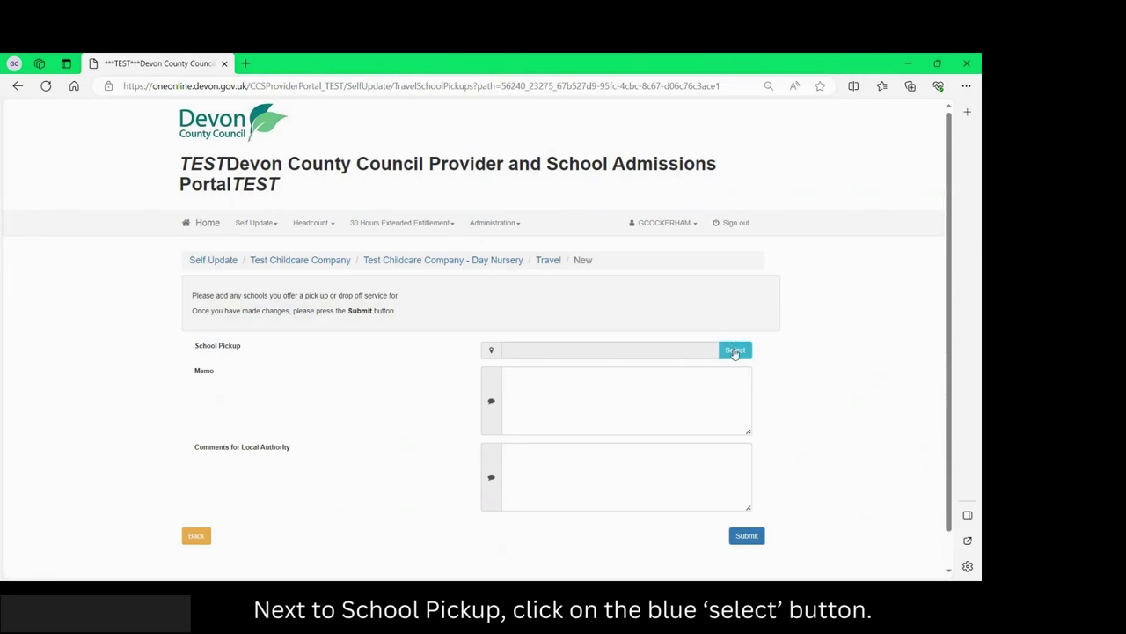
{"action": "left_click", "coordinate": [734, 351]}
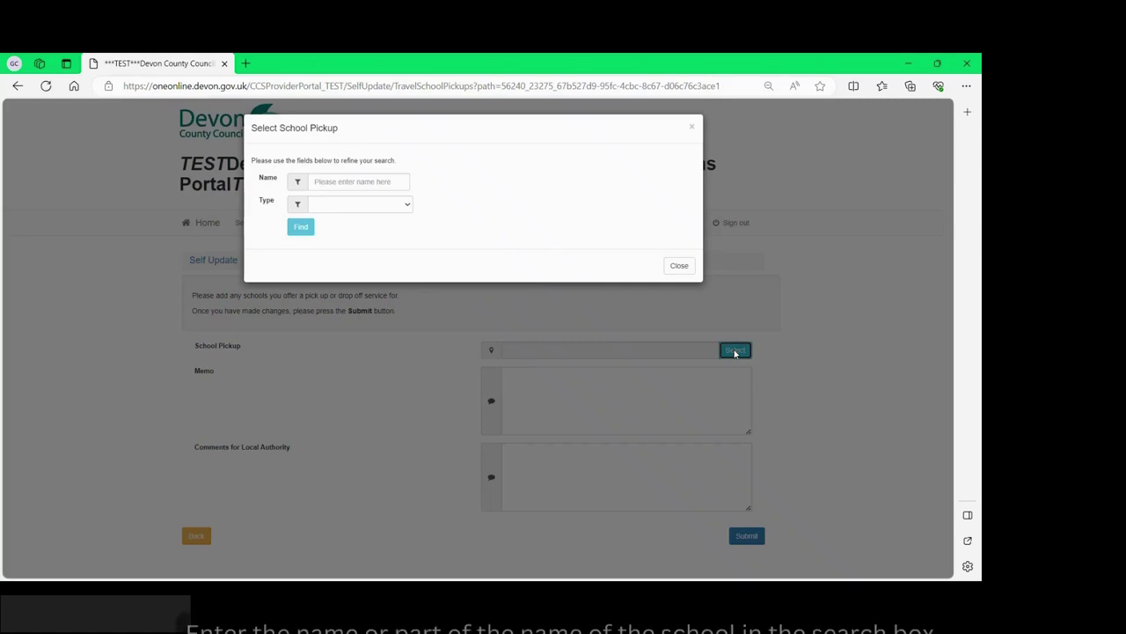
{"action": "left_click", "coordinate": [347, 182]}
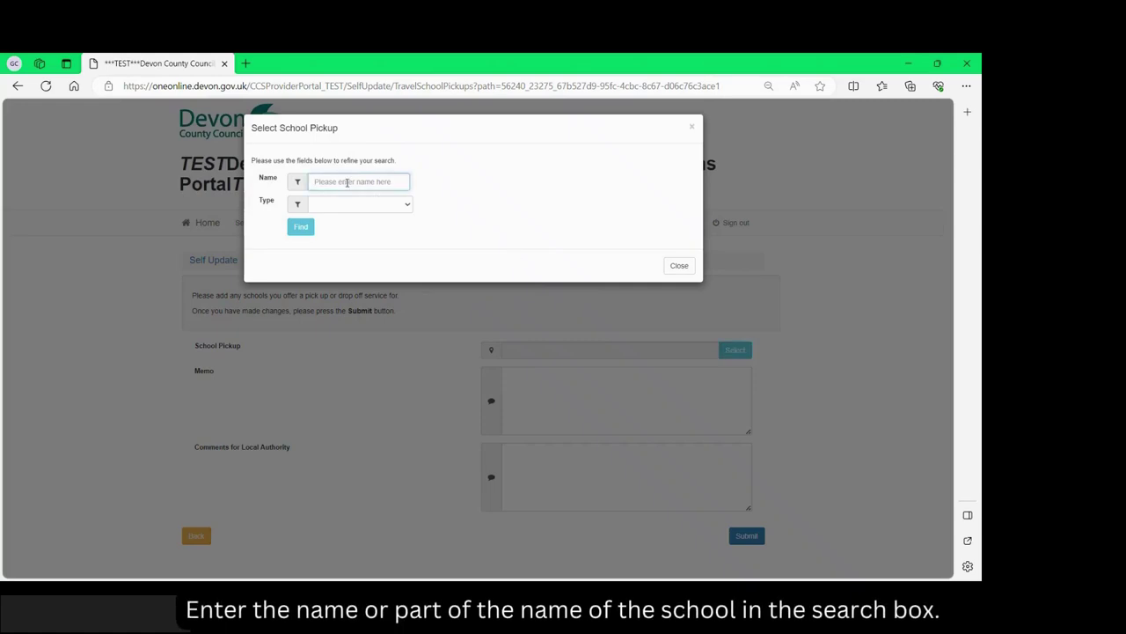
{"action": "type", "text": "St Leon"}
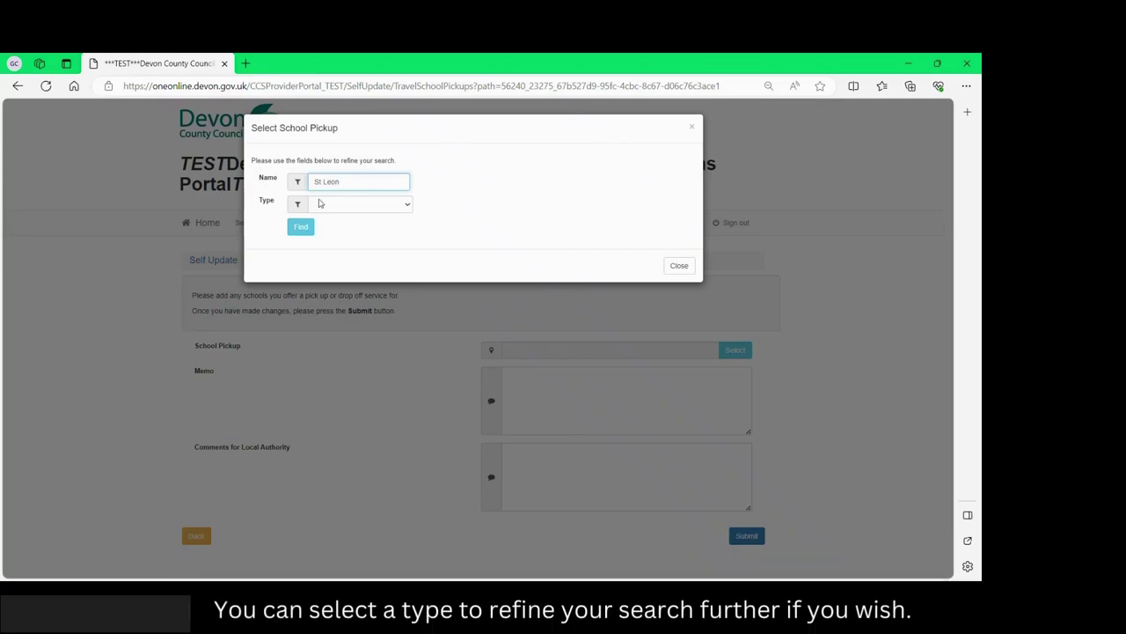
{"action": "left_click", "coordinate": [324, 208]}
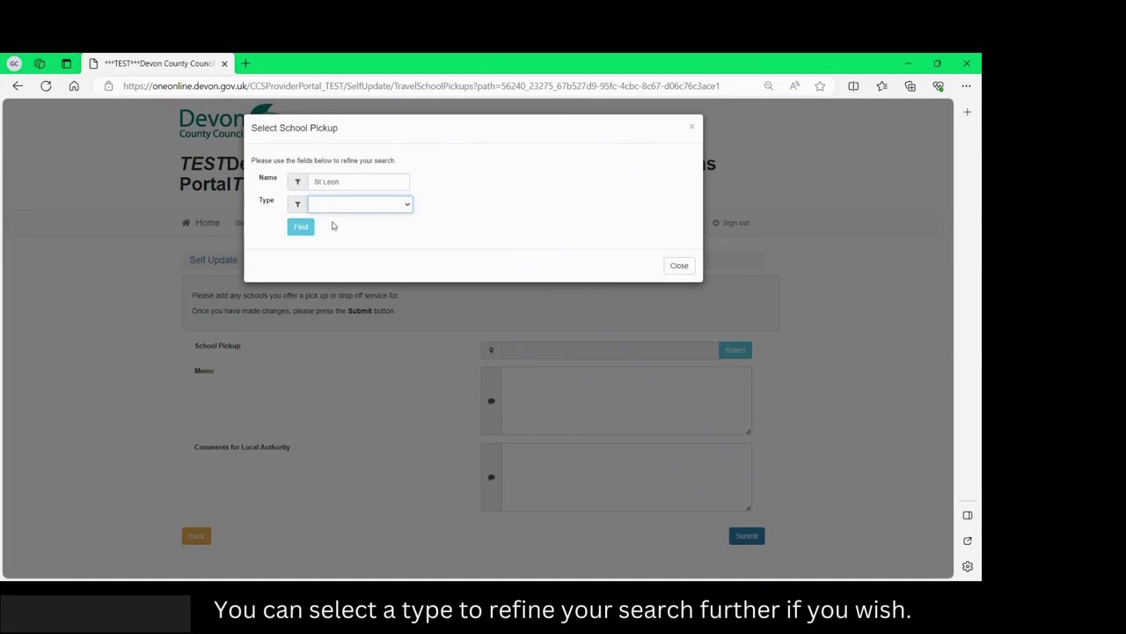
{"action": "left_click", "coordinate": [340, 254]}
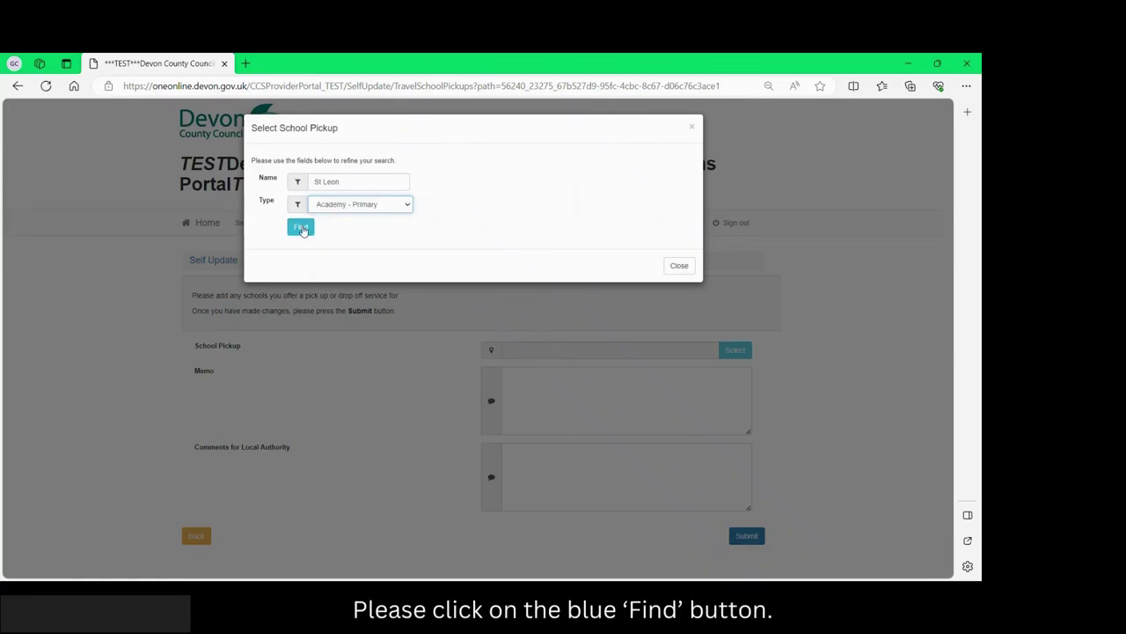
{"action": "left_click", "coordinate": [302, 228]}
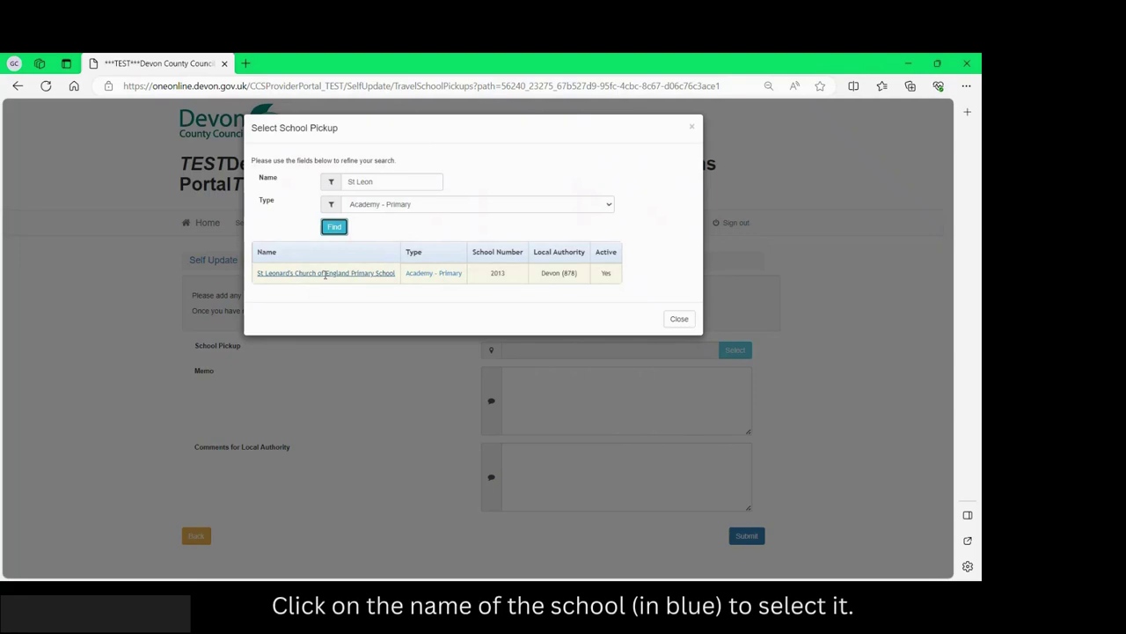
{"action": "left_click", "coordinate": [326, 272]}
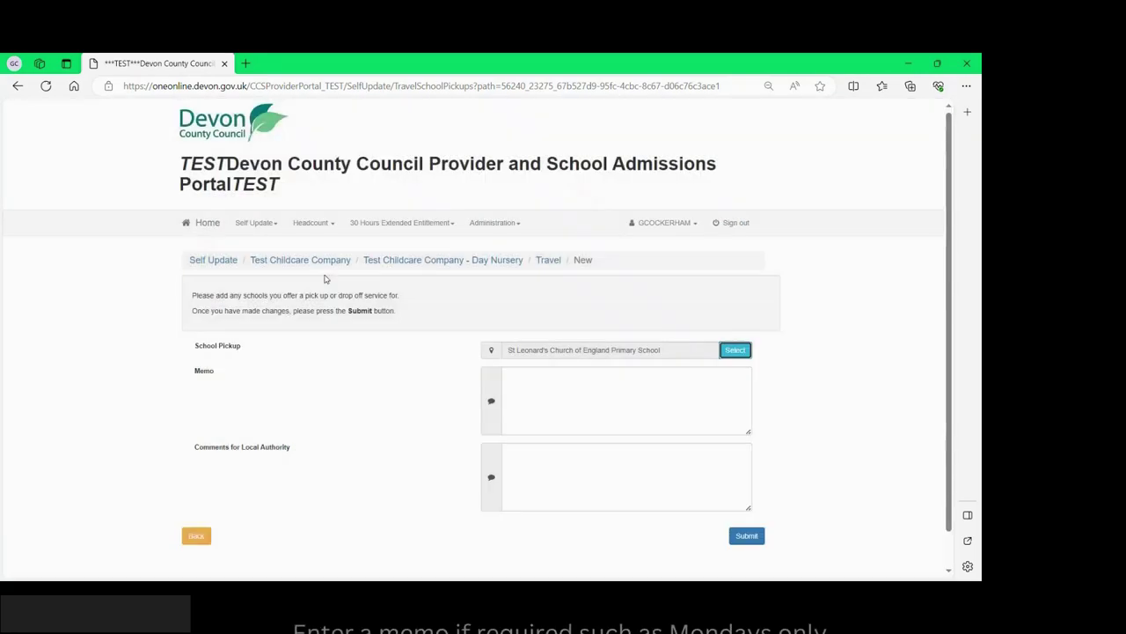
Give the pickup the memo 'Mondays only', submit it, and return to the School Pickups list.
{"action": "left_click", "coordinate": [553, 396]}
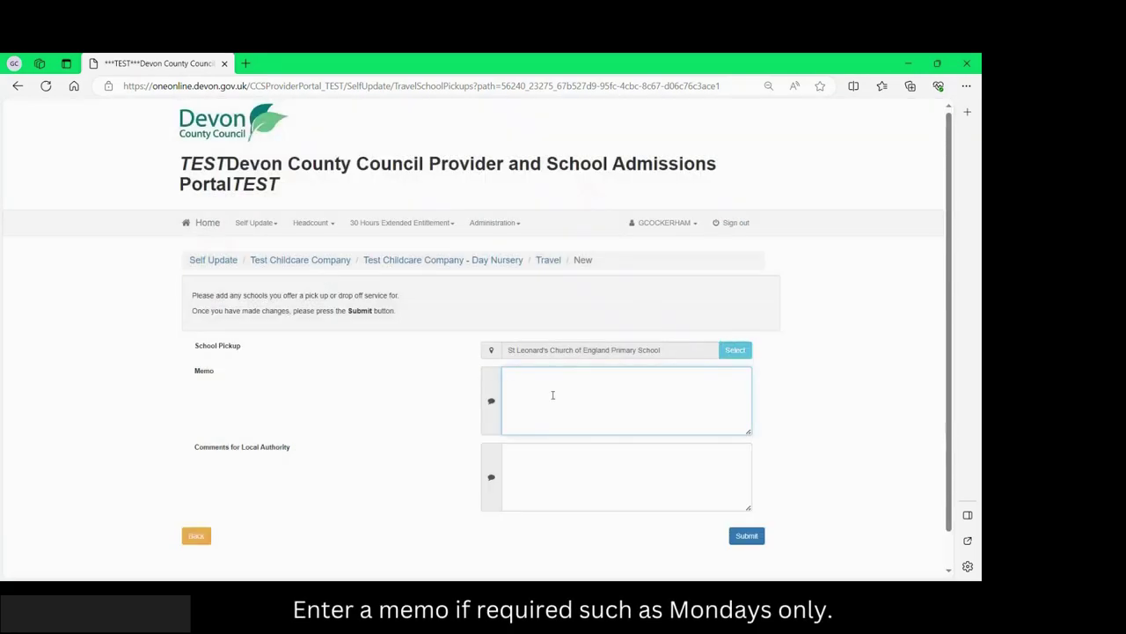
{"action": "type", "text": "Mondays only"}
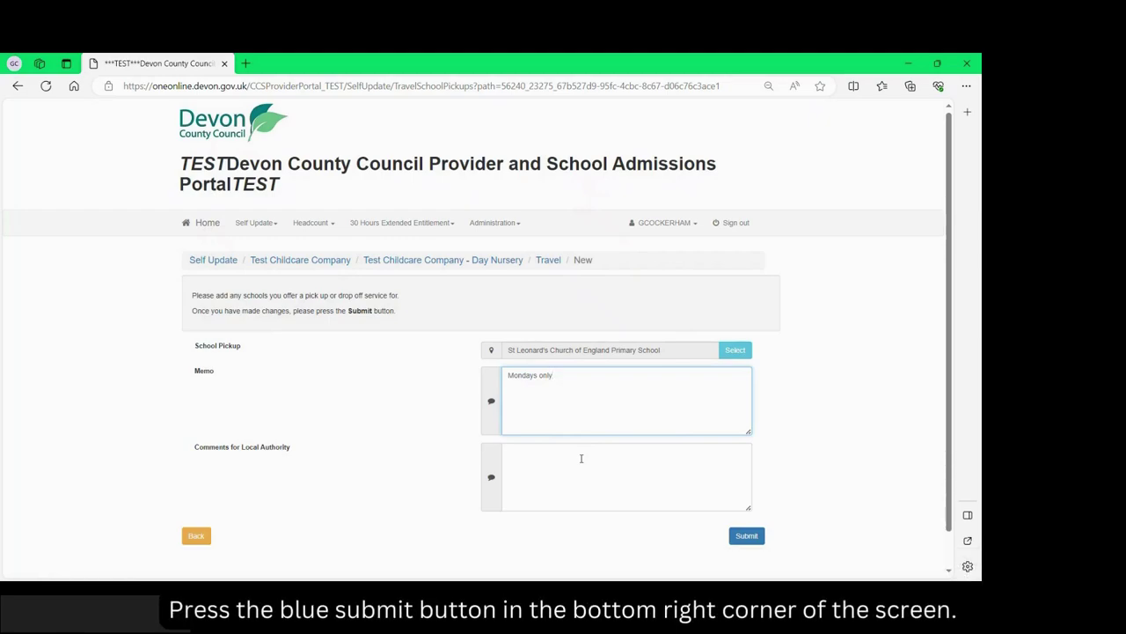
{"action": "left_click", "coordinate": [745, 537]}
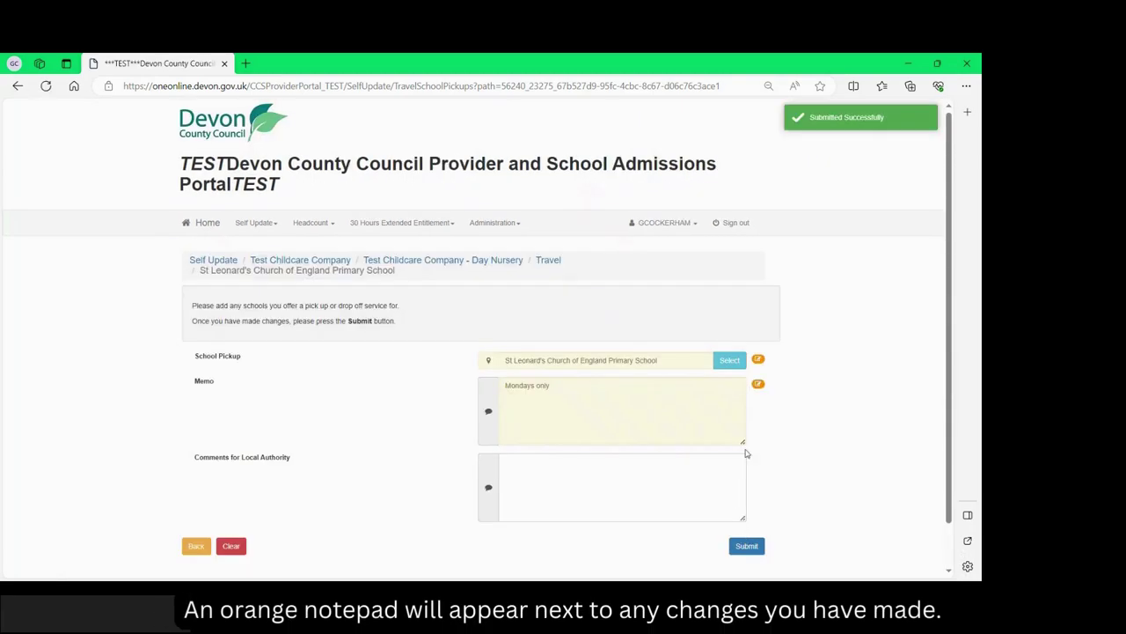
{"action": "mouse_move", "coordinate": [759, 361]}
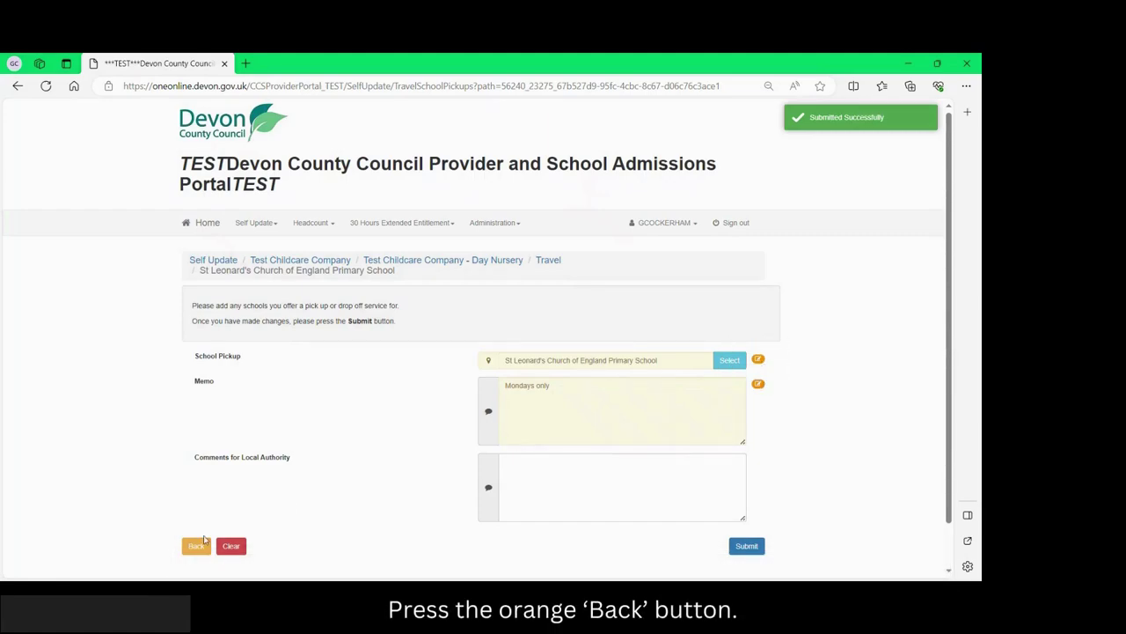
{"action": "left_click", "coordinate": [194, 547]}
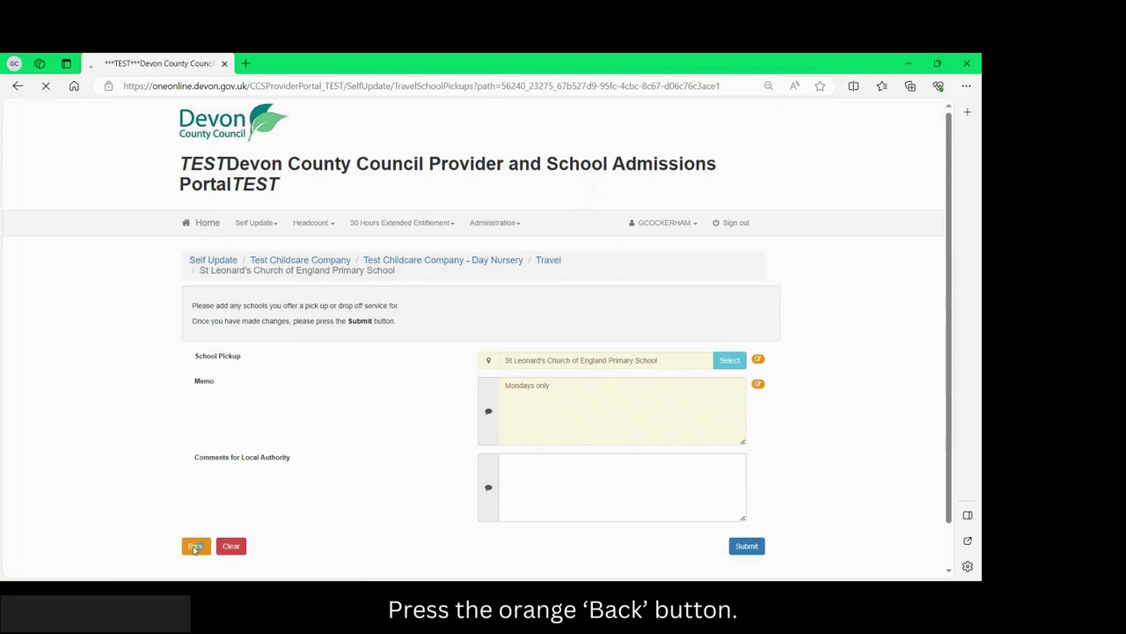
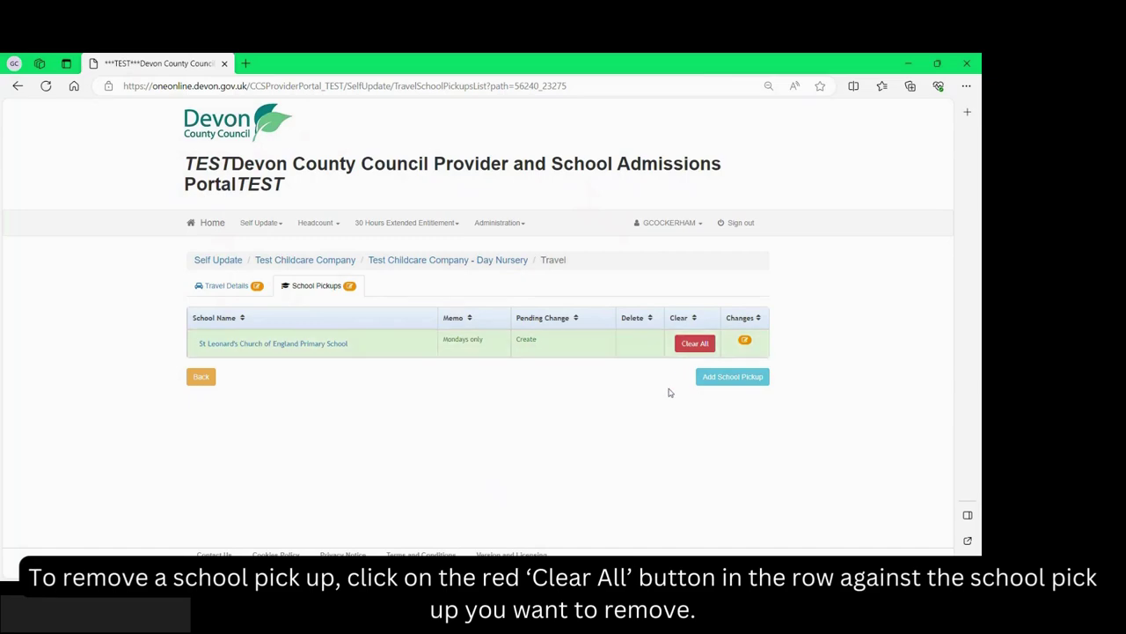
Remove the pending school pickup entry, then go to the nursery's empty Service Charges list under Costs.
{"action": "left_click", "coordinate": [695, 344]}
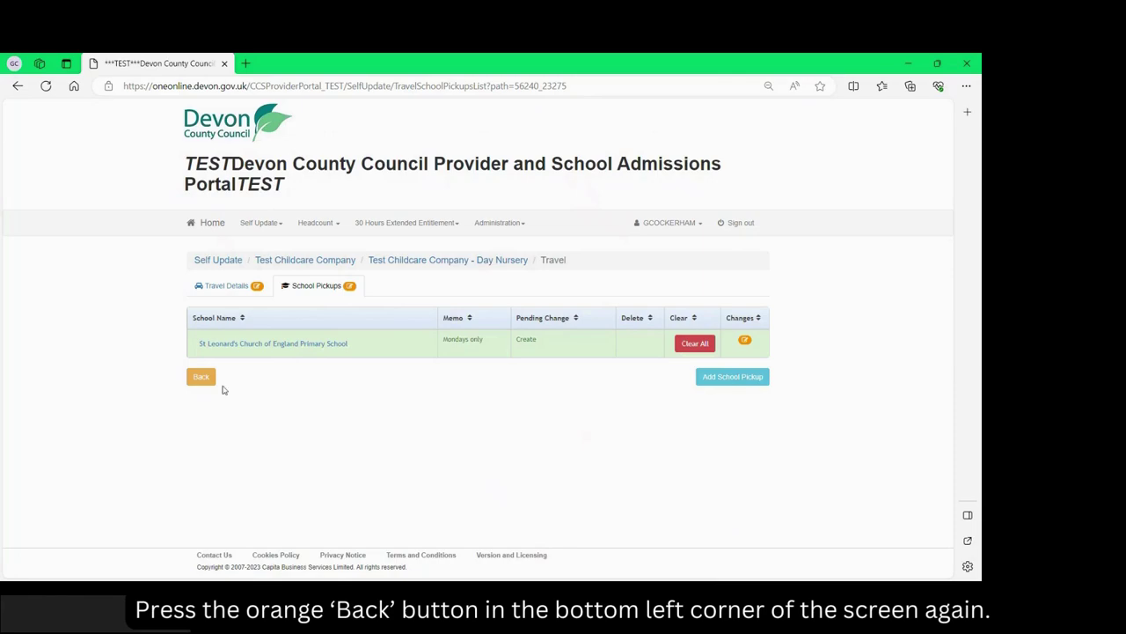
{"action": "left_click", "coordinate": [203, 379]}
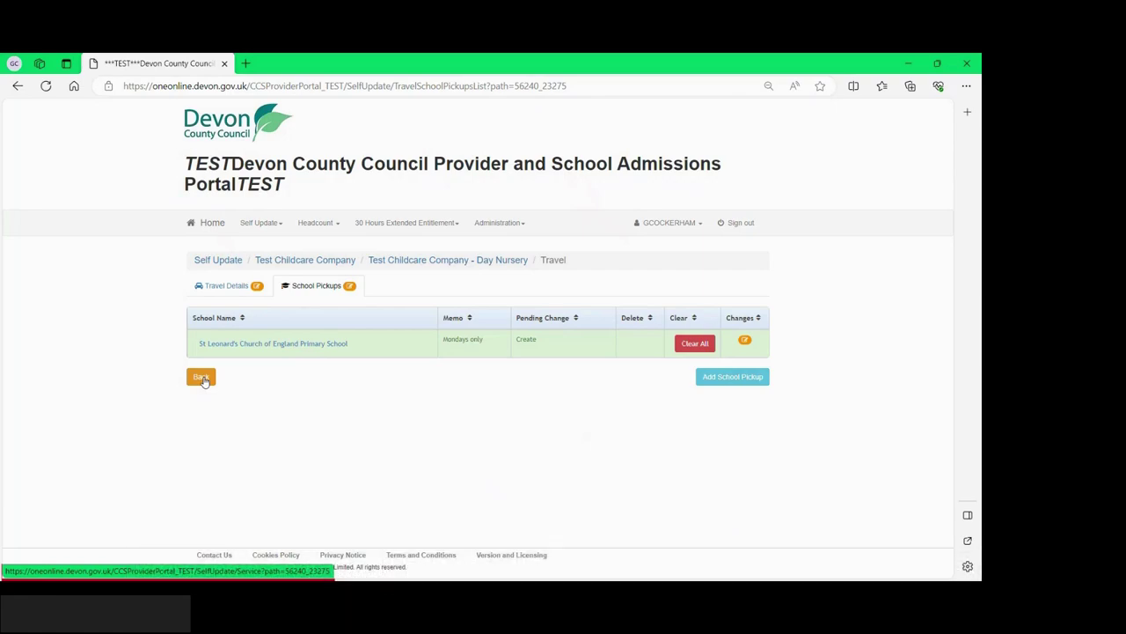
{"action": "left_click", "coordinate": [202, 377]}
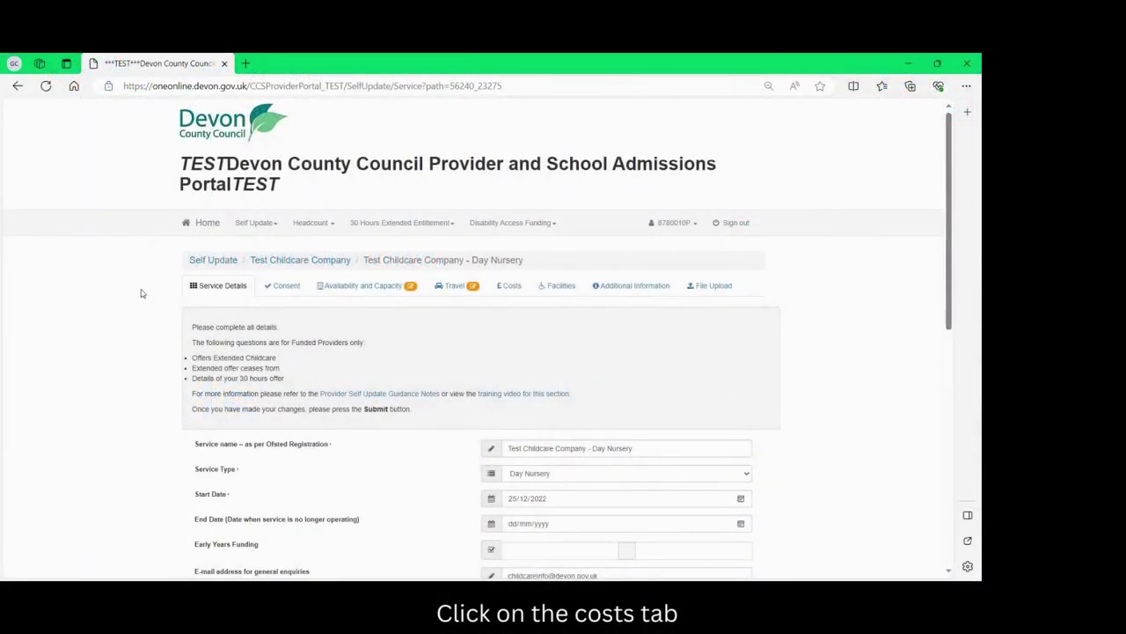
{"action": "left_click", "coordinate": [508, 286]}
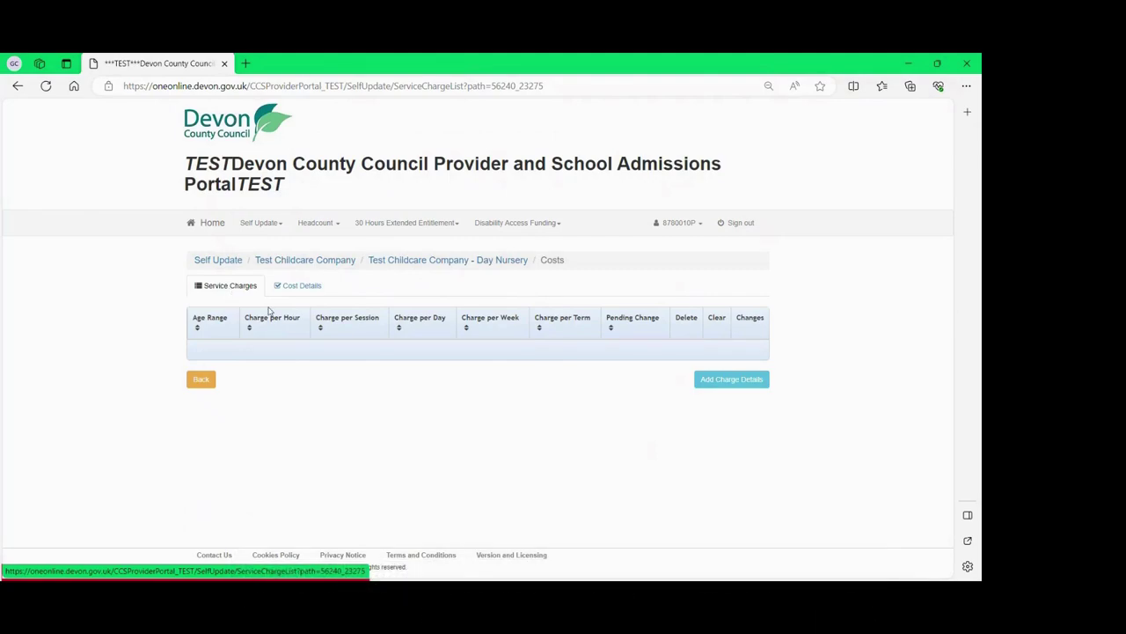
Add a charge of 5 per hour for the 0-1 (Age 0 to 1) range and submit it.
{"action": "left_click", "coordinate": [726, 380]}
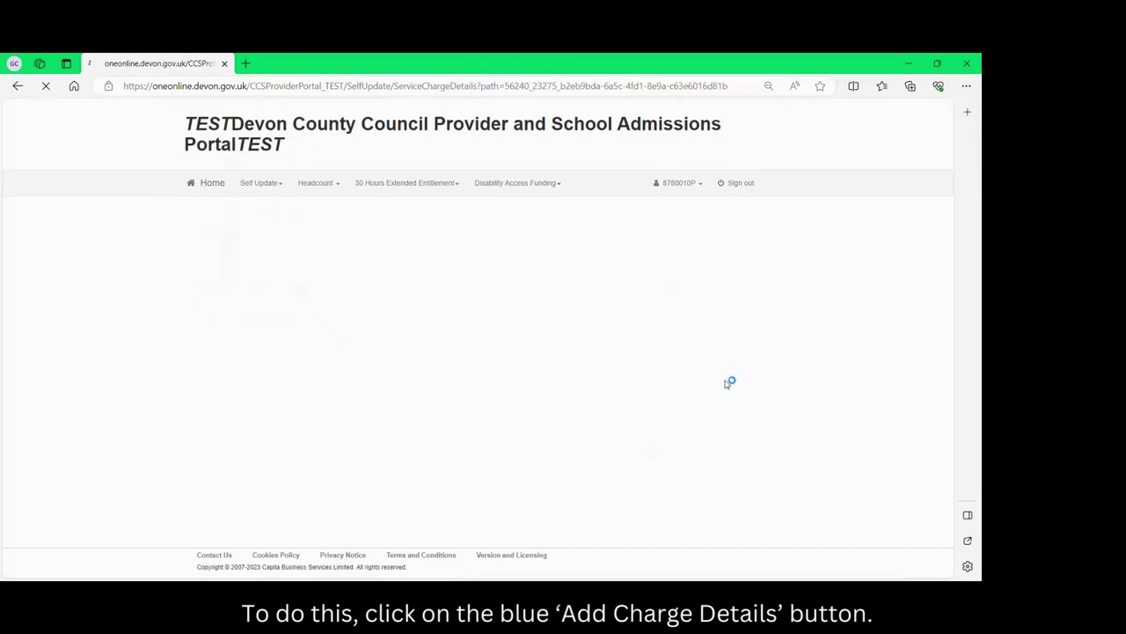
{"action": "scroll", "coordinate": [643, 370], "scroll_direction": "down", "scroll_amount": 3}
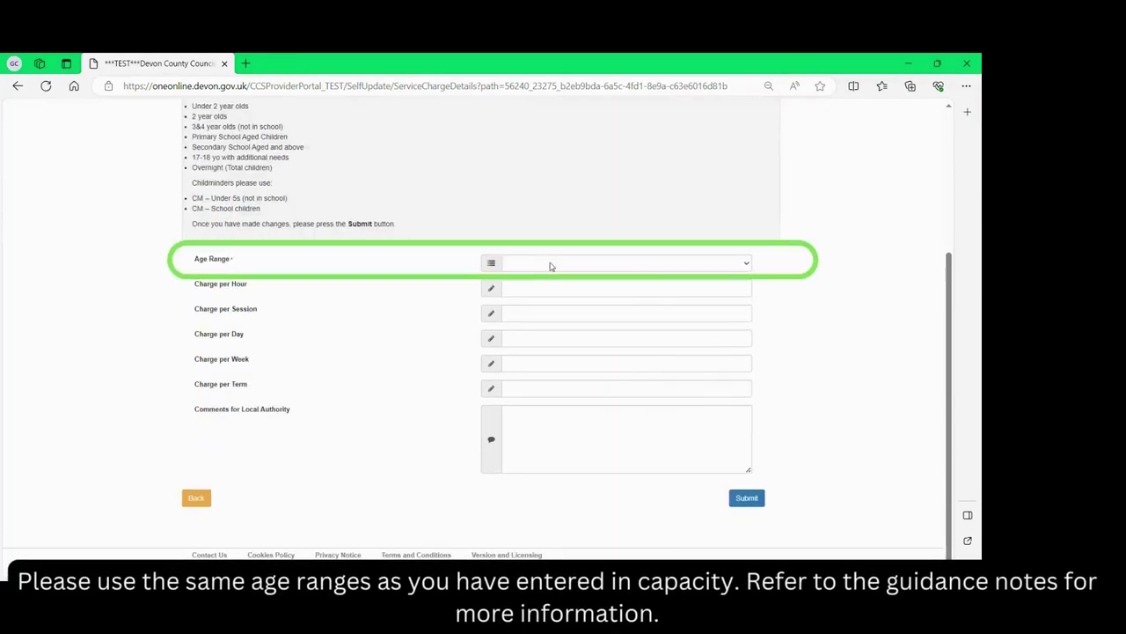
{"action": "left_click", "coordinate": [550, 266]}
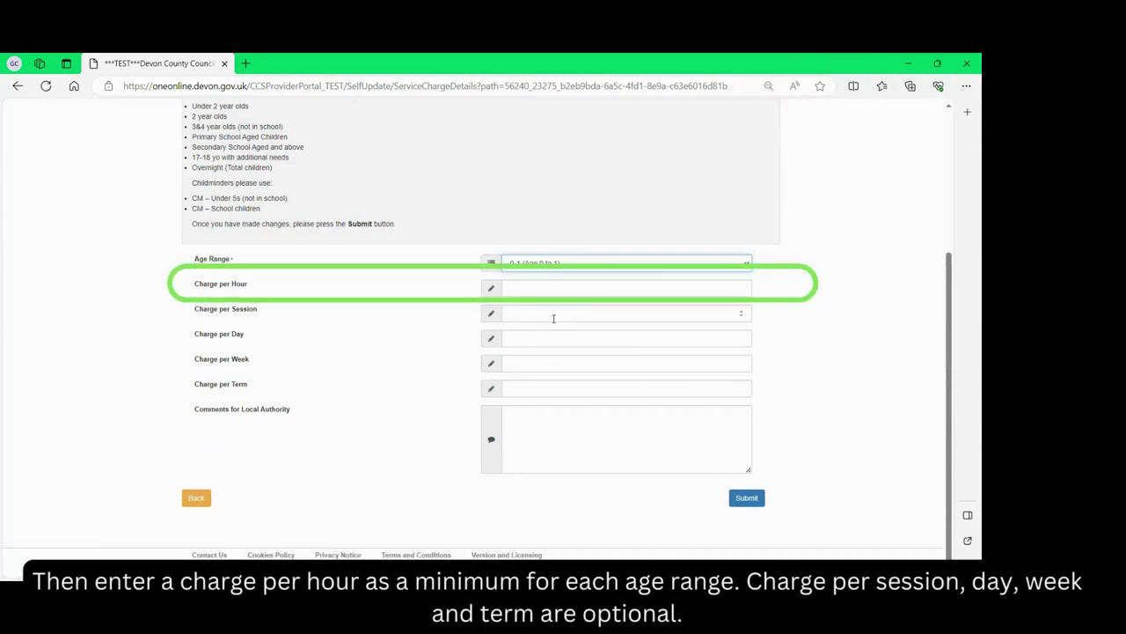
{"action": "left_click", "coordinate": [535, 288]}
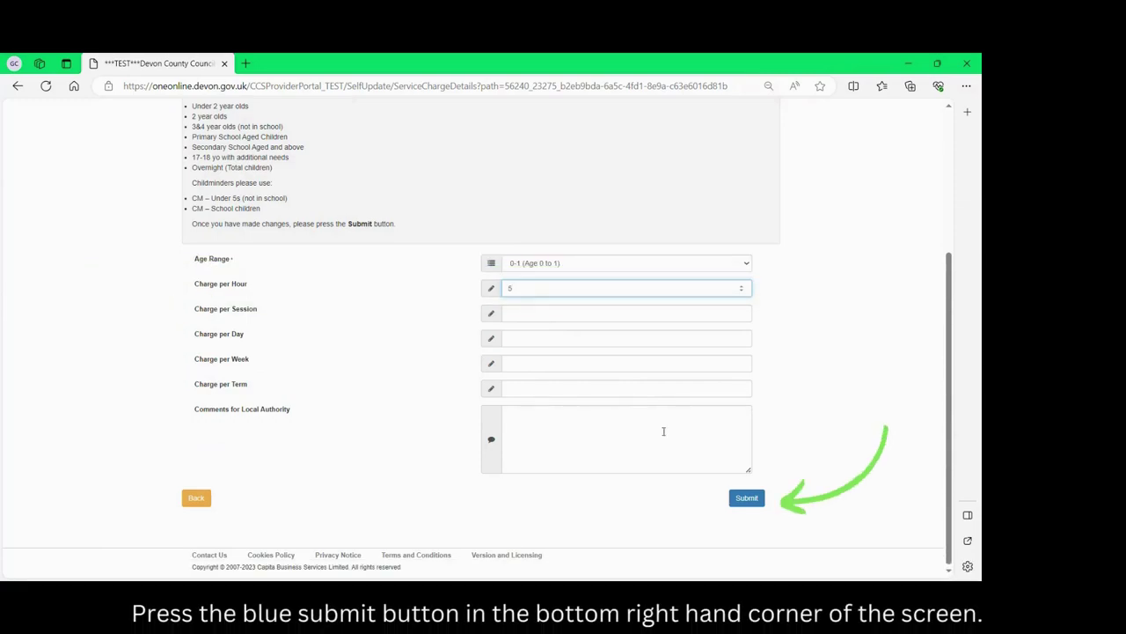
{"action": "left_click", "coordinate": [747, 501]}
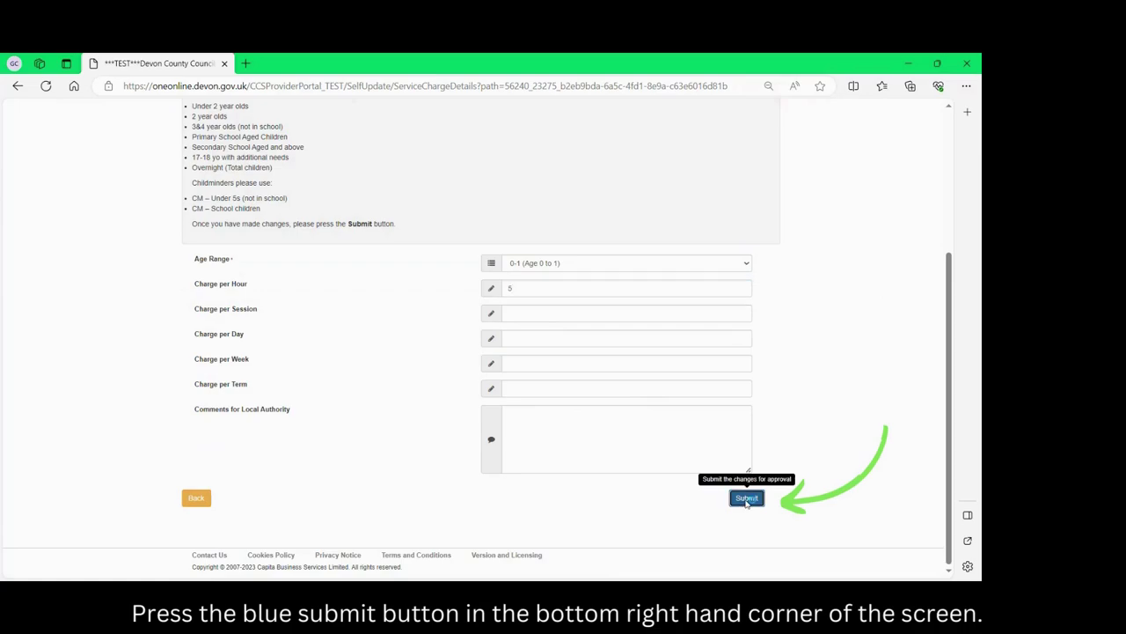
{"action": "scroll", "coordinate": [746, 503], "scroll_direction": "down", "scroll_amount": 4}
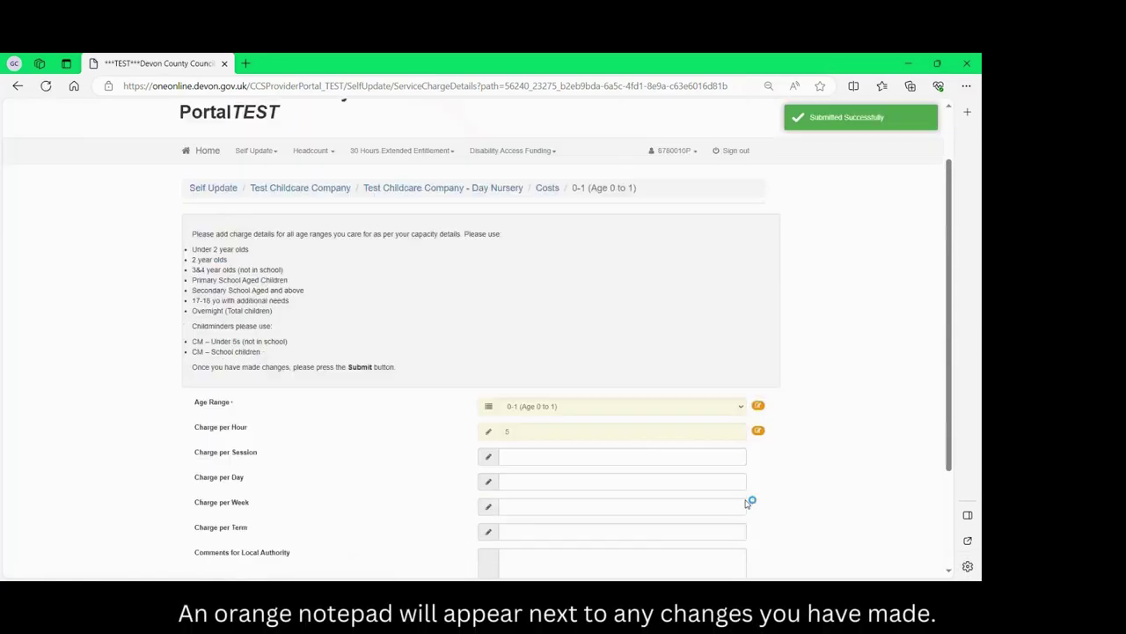
{"action": "scroll", "coordinate": [746, 504], "scroll_direction": "down", "scroll_amount": 2}
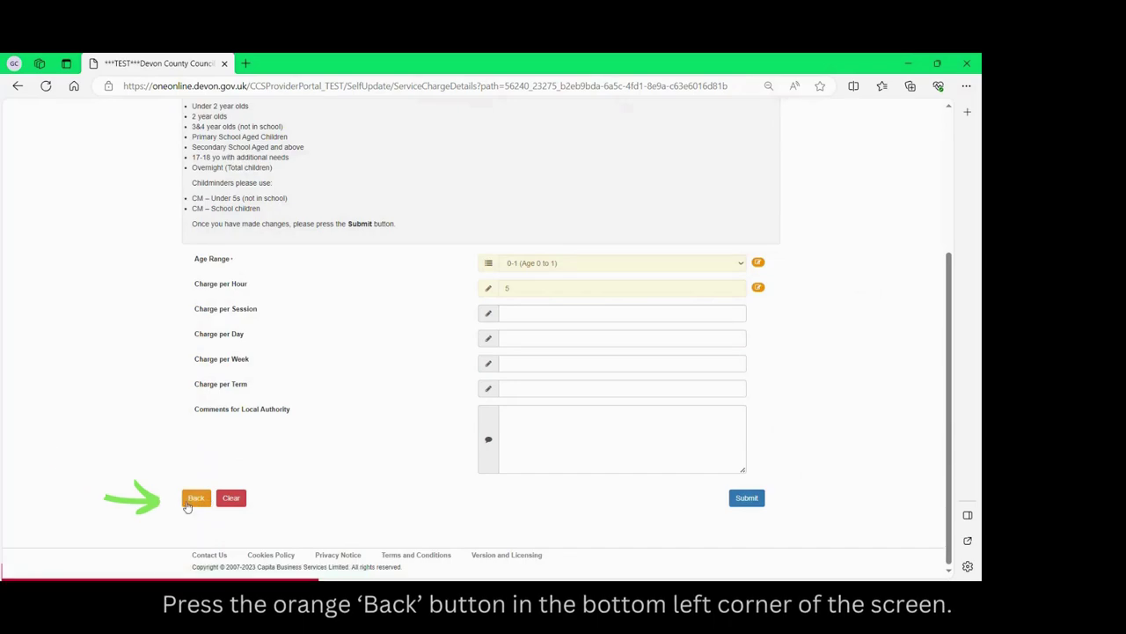
{"action": "left_click", "coordinate": [188, 499]}
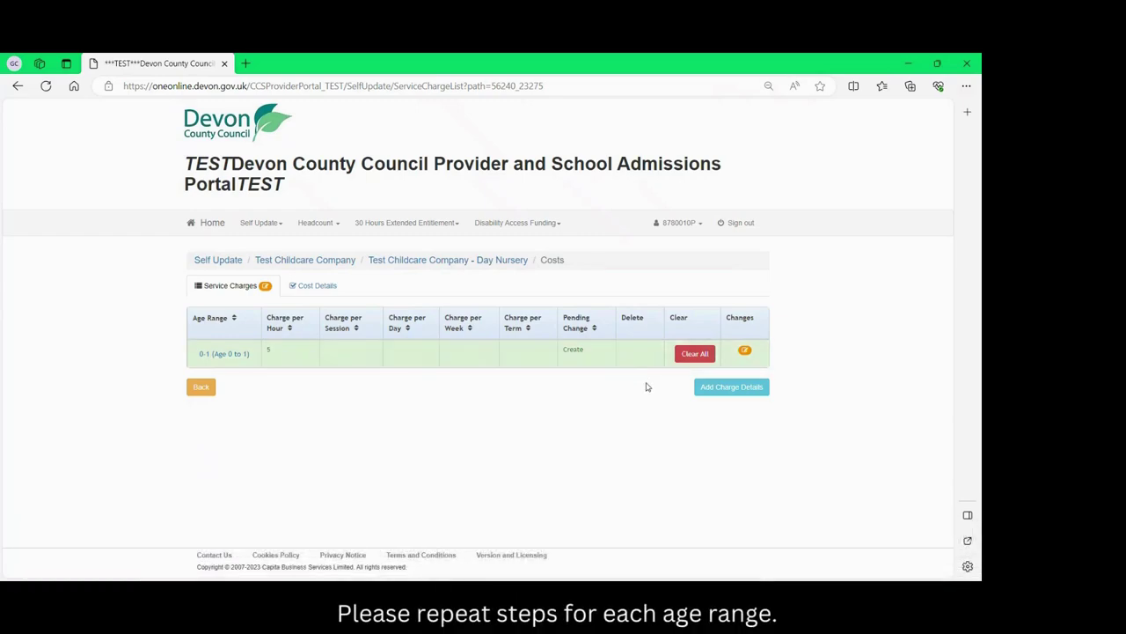
Add an Age 2 charge of 4.5 per hour and 25 per session, and submit it.
{"action": "left_click", "coordinate": [713, 392]}
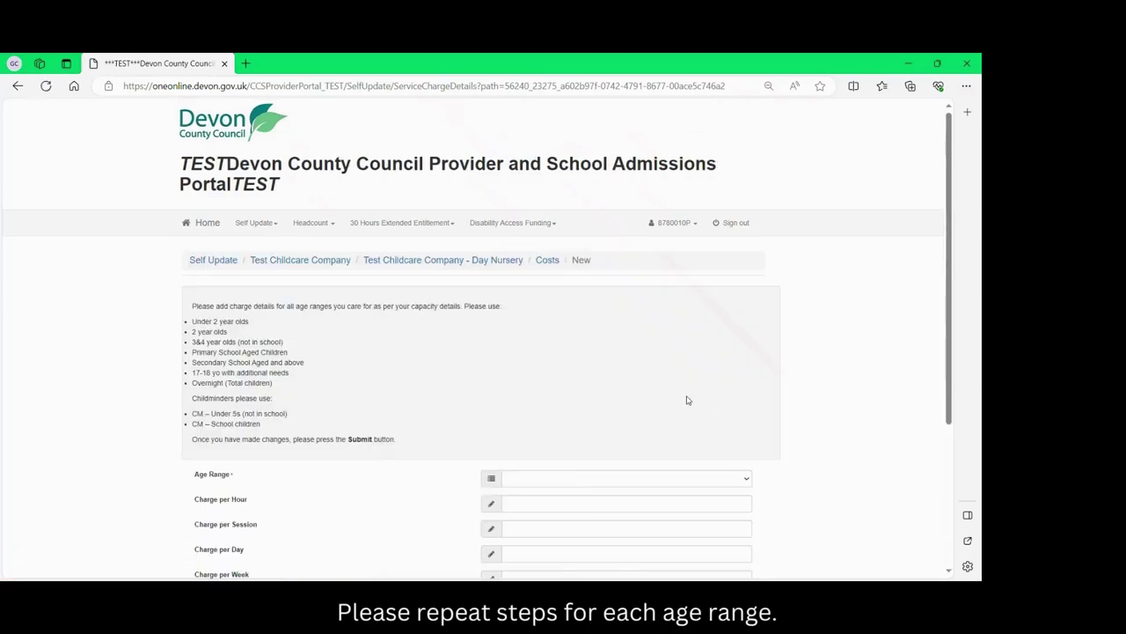
{"action": "left_click", "coordinate": [554, 482]}
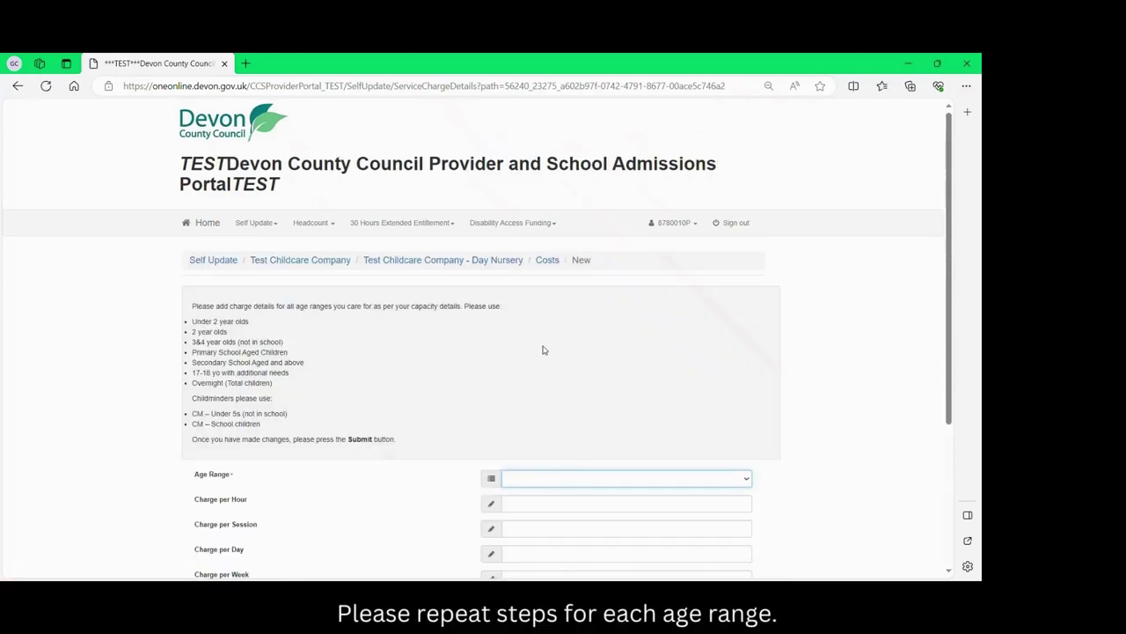
{"action": "key", "text": "Tab"}
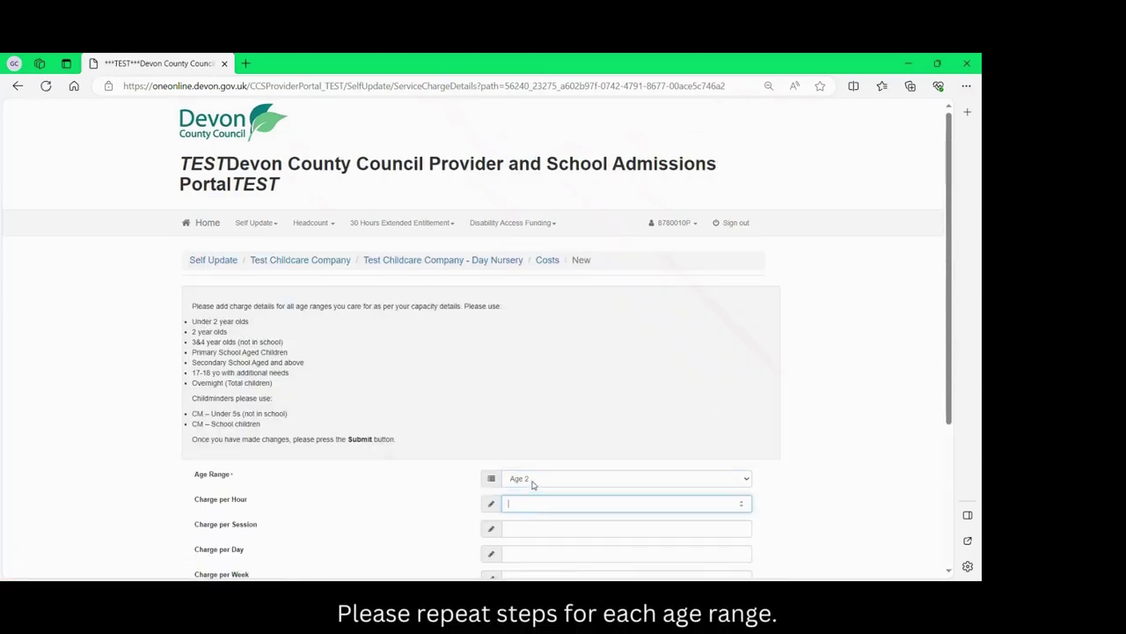
{"action": "key", "text": "Tab"}
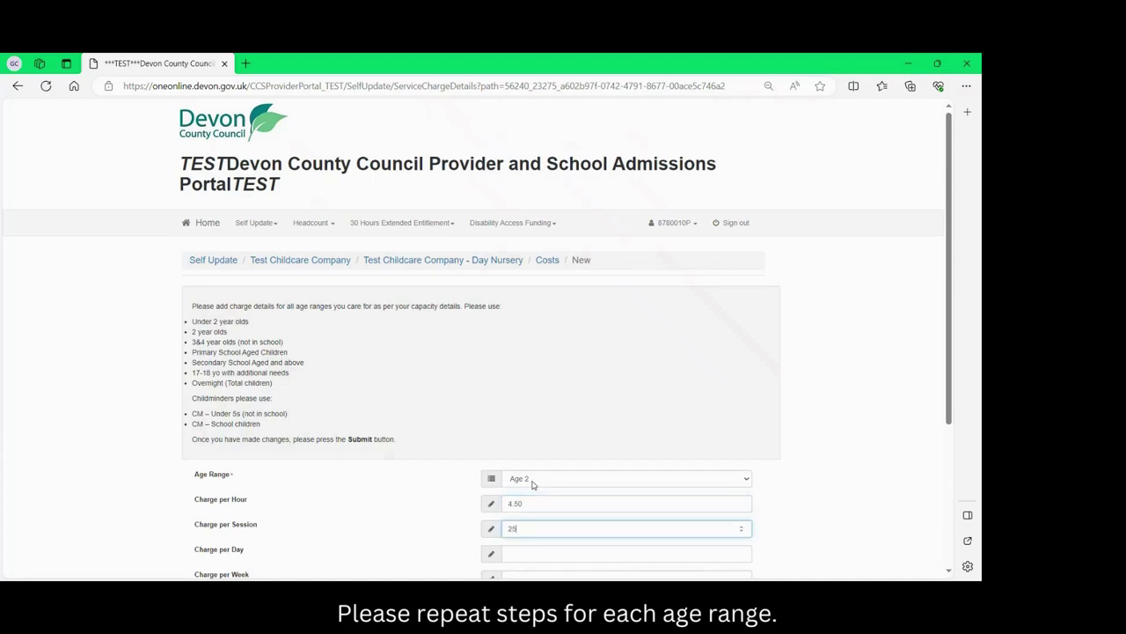
{"action": "scroll", "coordinate": [532, 484], "scroll_direction": "down", "scroll_amount": 5}
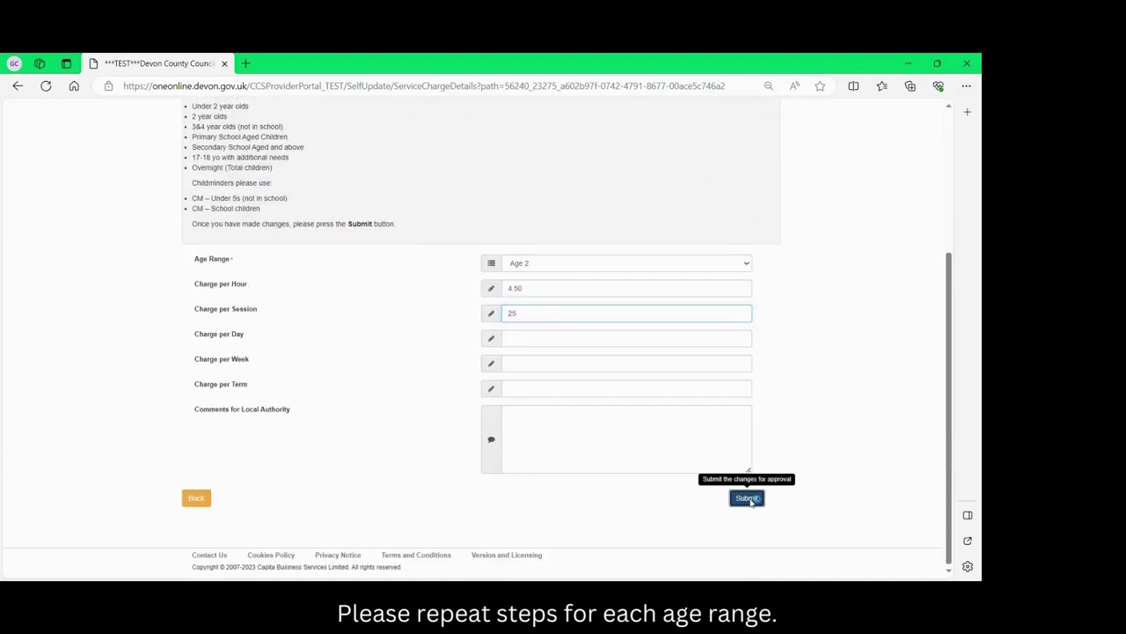
{"action": "left_click", "coordinate": [750, 497]}
{"action": "scroll", "coordinate": [528, 492], "scroll_direction": "down", "scroll_amount": 2}
{"action": "left_click", "coordinate": [195, 498]}
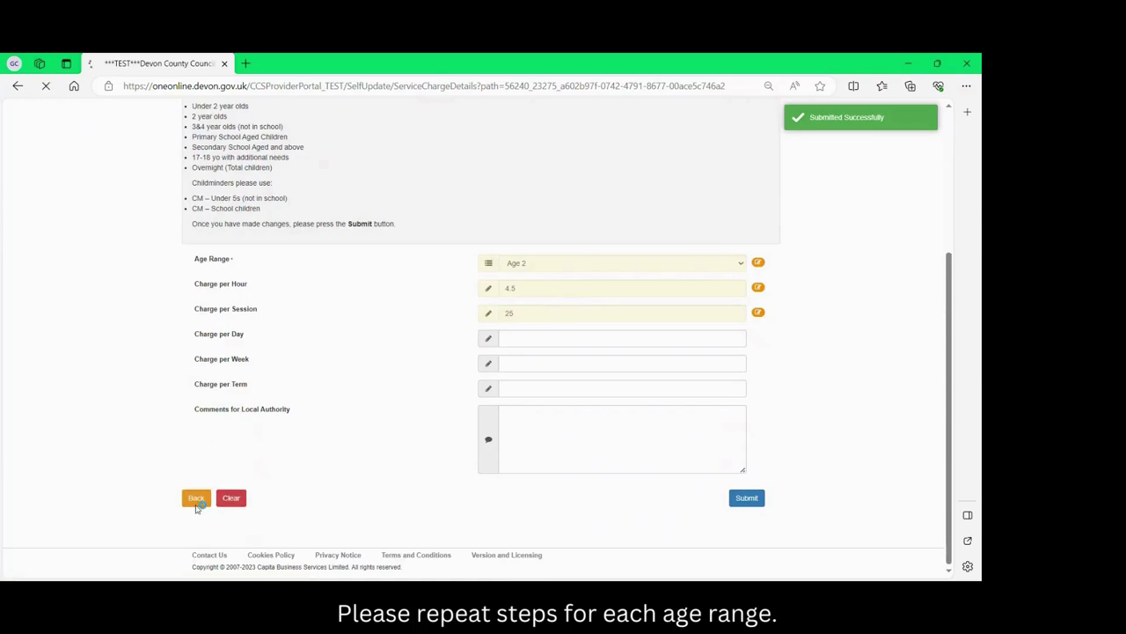
Add a 3-4 (Age 3 to 4) charge of 4.50 per hour and 25 per day, and submit it.
{"action": "left_click", "coordinate": [726, 414]}
{"action": "left_click", "coordinate": [511, 481]}
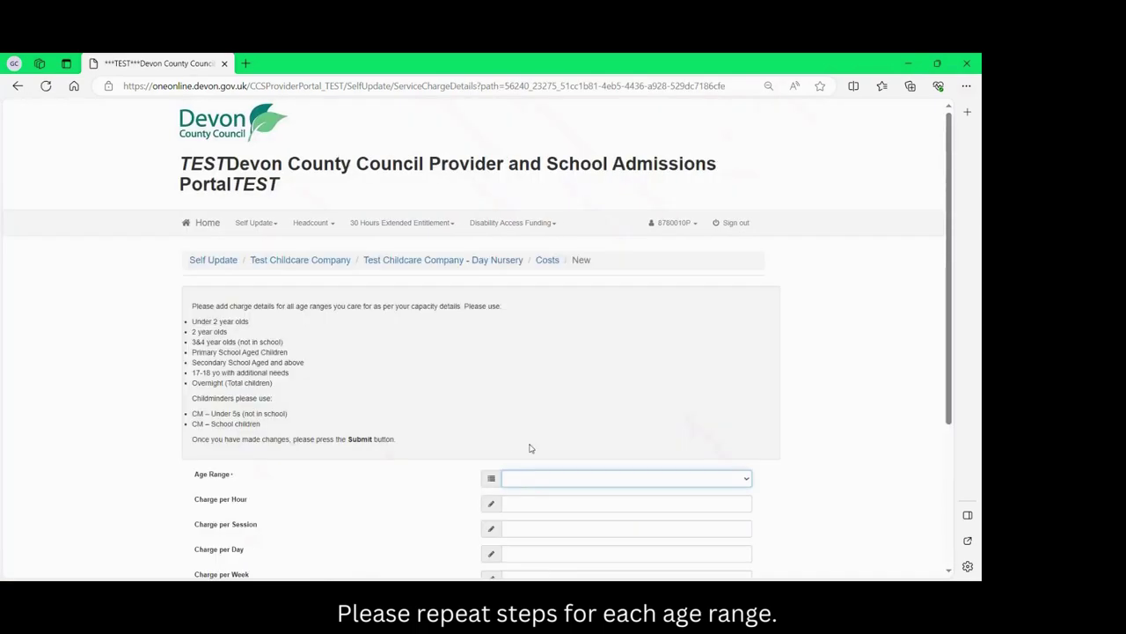
{"action": "left_click", "coordinate": [536, 445]}
{"action": "left_click", "coordinate": [539, 502]}
{"action": "type", "text": "4.50"}
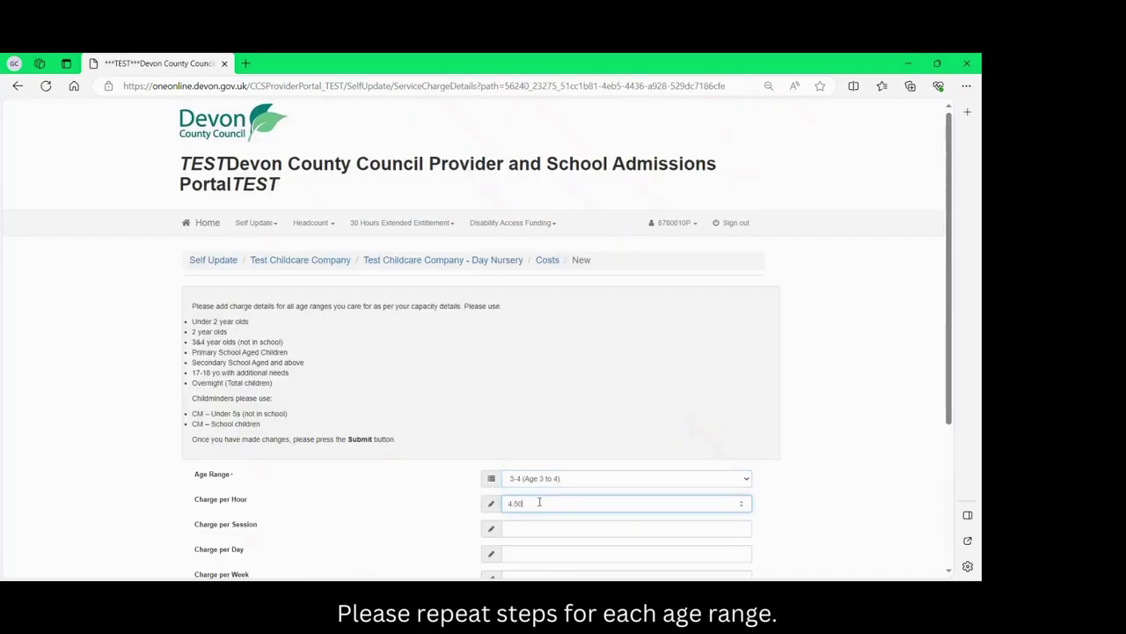
{"action": "key", "text": "Tab"}
{"action": "key", "text": "Tab"}
{"action": "type", "text": "25"}
{"action": "scroll", "coordinate": [540, 520], "scroll_direction": "down", "scroll_amount": 3}
{"action": "left_click", "coordinate": [745, 498]}
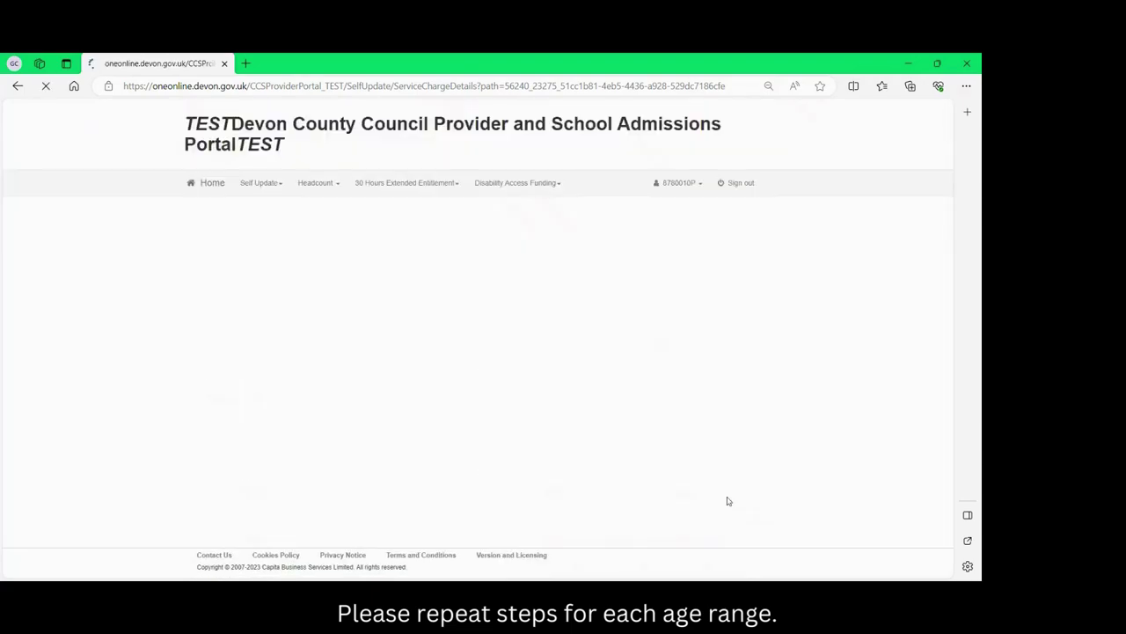
{"action": "left_click", "coordinate": [192, 498]}
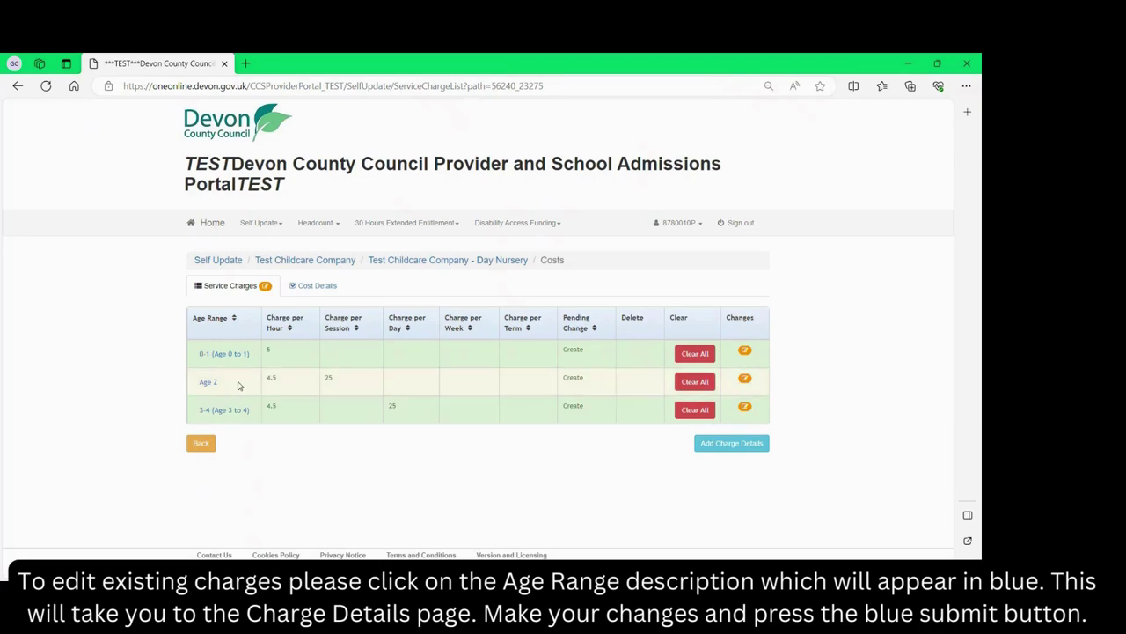
Move the Age 2 charge of 25 from Charge per Session to Charge per Day and resubmit.
{"action": "left_click", "coordinate": [211, 382]}
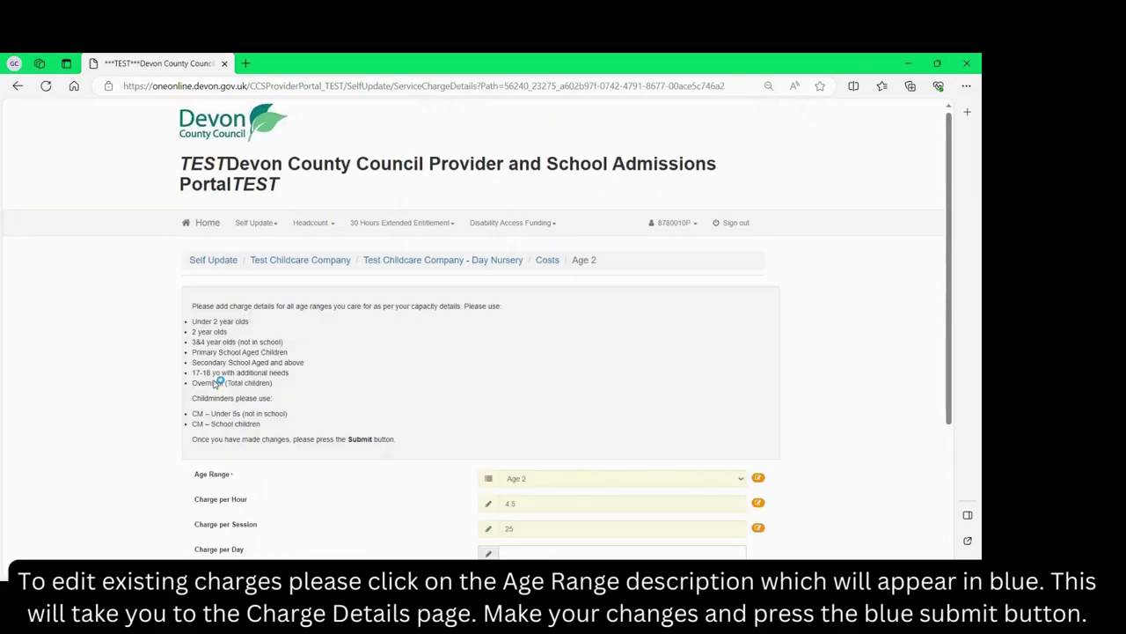
{"action": "scroll", "coordinate": [427, 422], "scroll_direction": "down", "scroll_amount": 2}
{"action": "scroll", "coordinate": [427, 422], "scroll_direction": "down", "scroll_amount": 1}
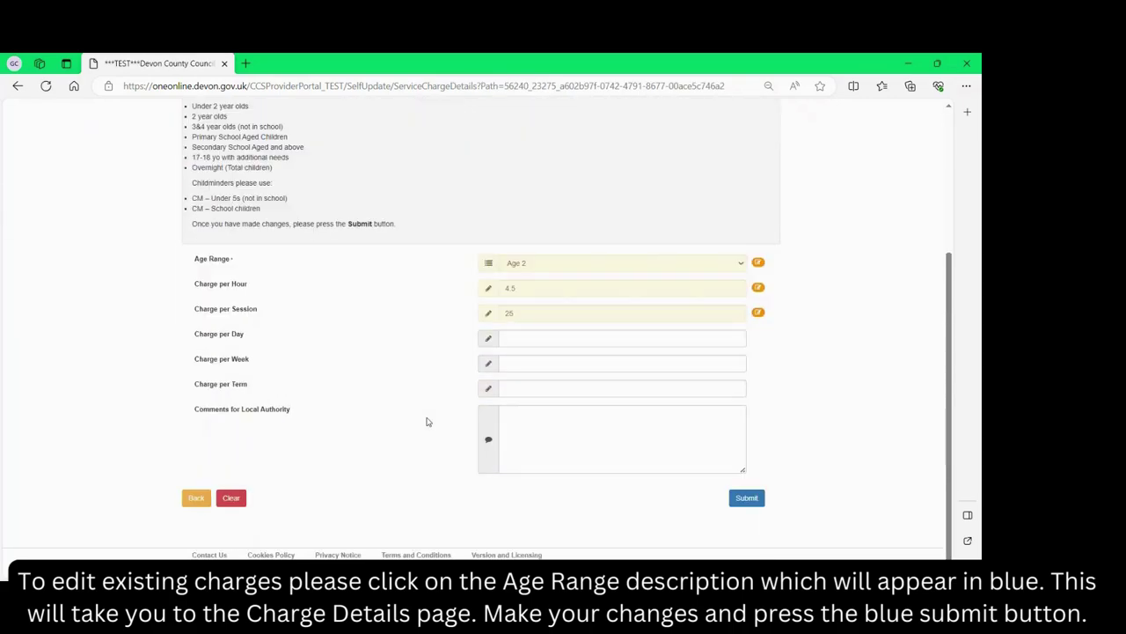
{"action": "double_click", "coordinate": [502, 312]}
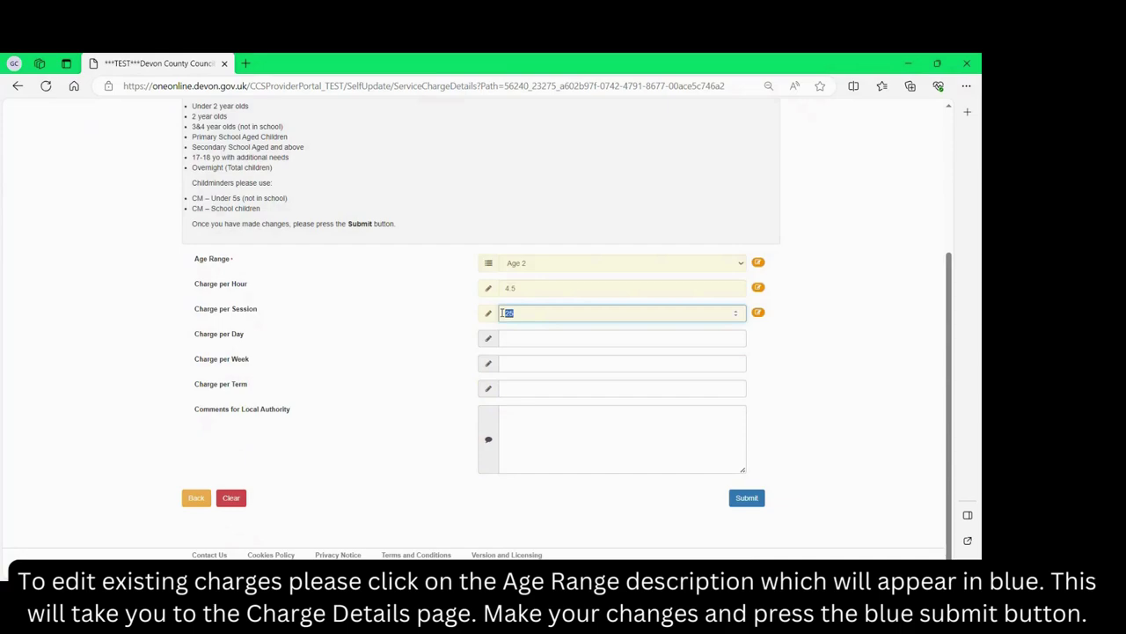
{"action": "key", "text": "BackSpace"}
{"action": "left_click", "coordinate": [520, 338]}
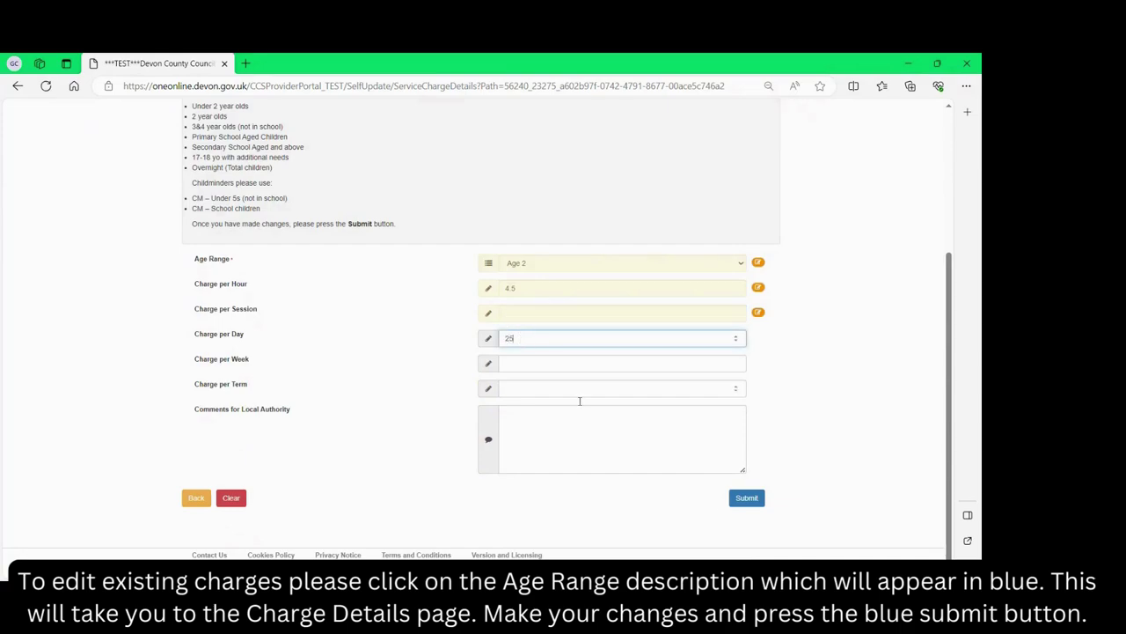
{"action": "left_click", "coordinate": [746, 498]}
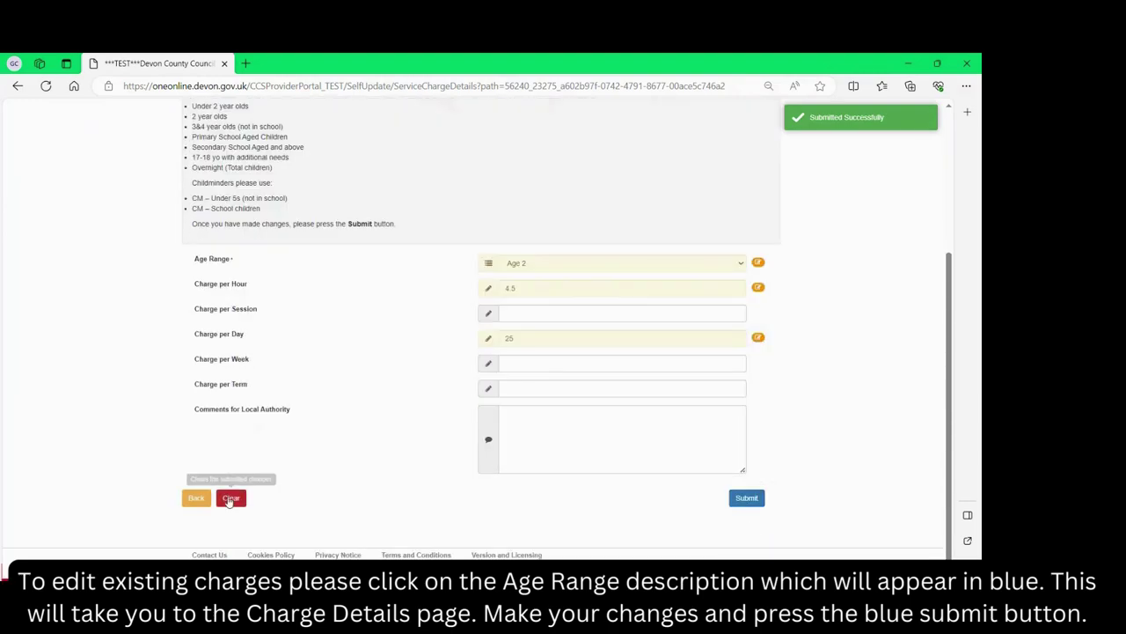
{"action": "left_click", "coordinate": [195, 498]}
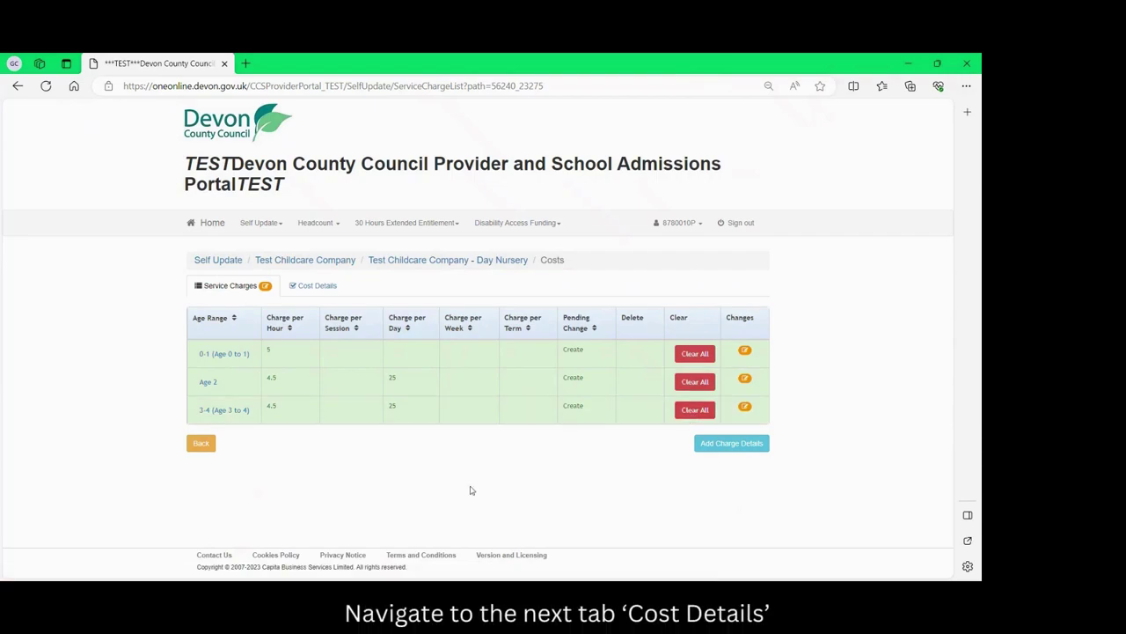
Tick Charge For Additional Services in Cost Details and submit it for approval.
{"action": "left_click", "coordinate": [325, 288]}
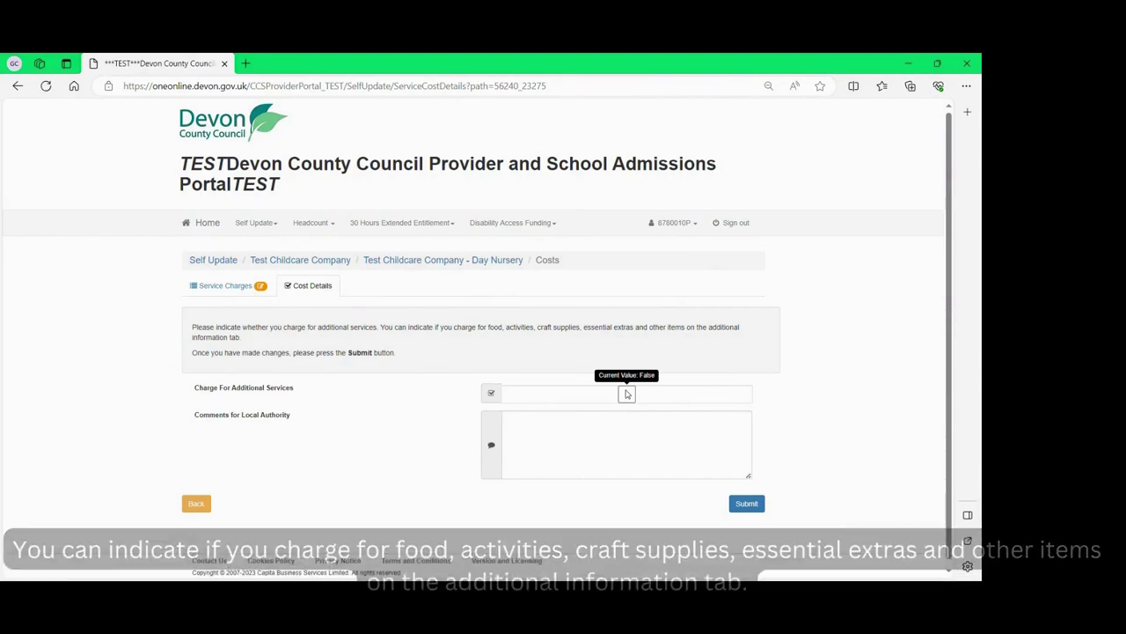
{"action": "left_click", "coordinate": [626, 393]}
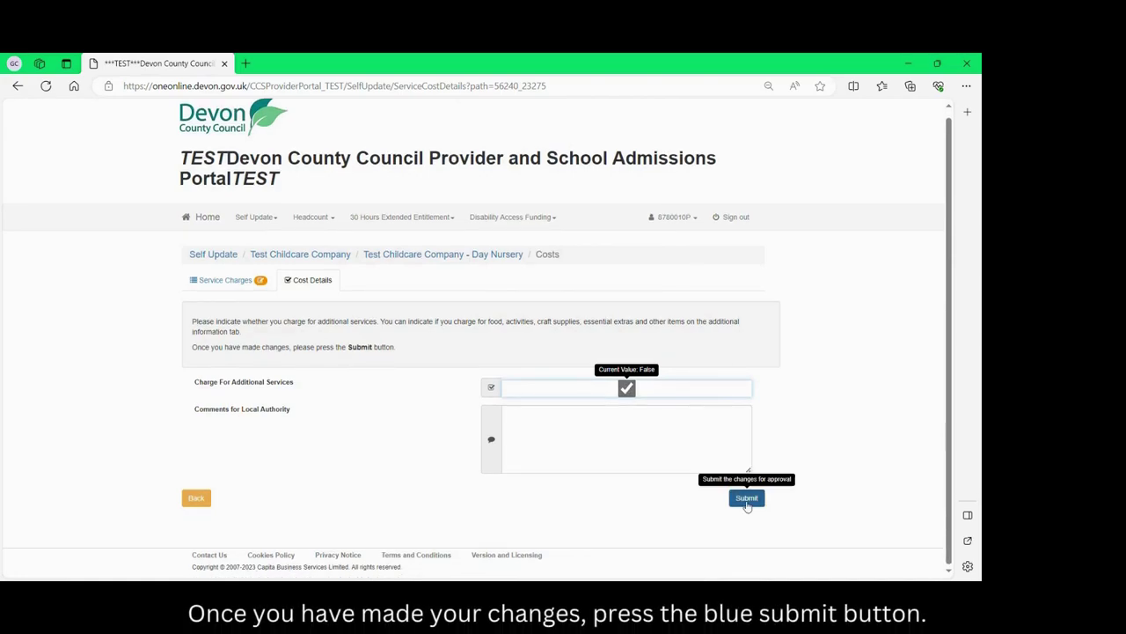
{"action": "left_click", "coordinate": [746, 502]}
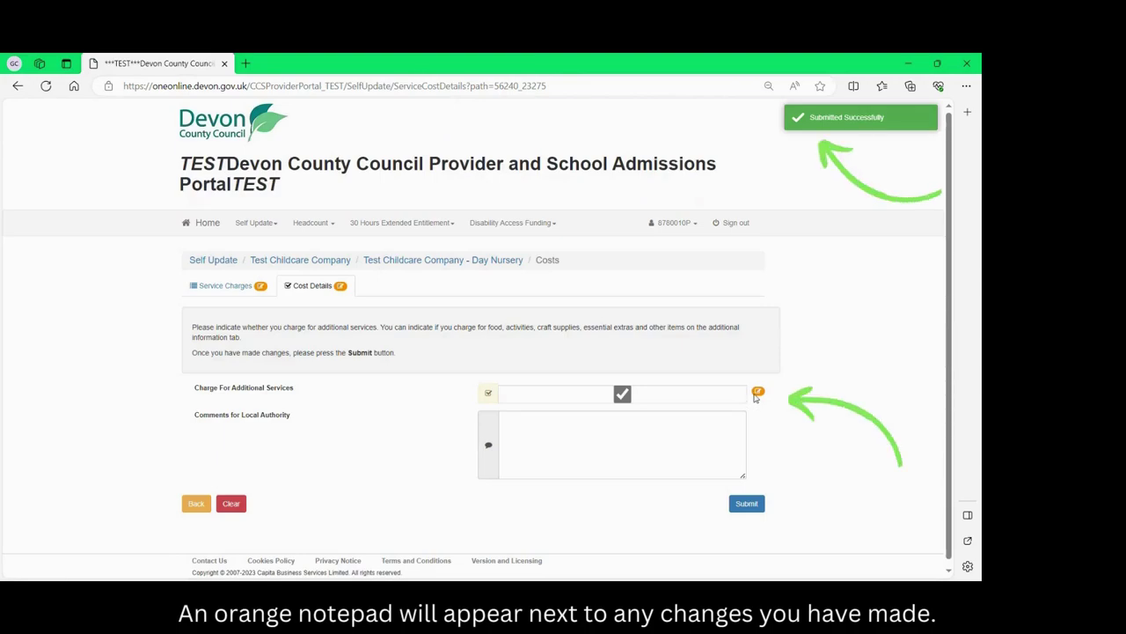
{"action": "scroll", "coordinate": [528, 440], "scroll_direction": "down", "scroll_amount": 1}
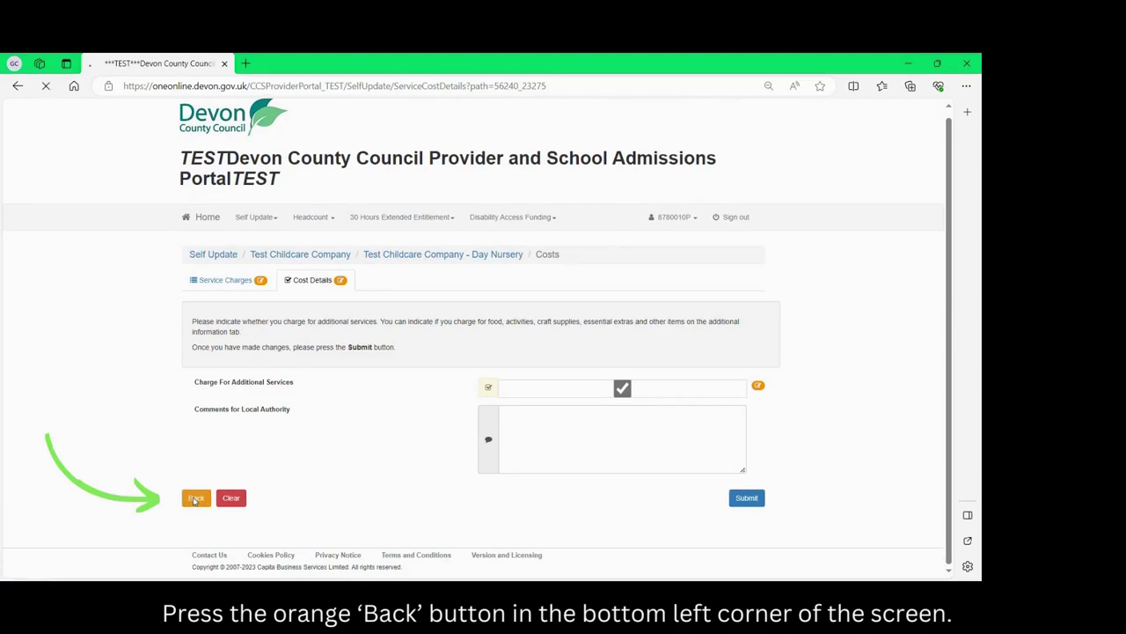
In Facilities, select Pets and Accessible Toilet as facilities offered.
{"action": "left_click", "coordinate": [195, 500]}
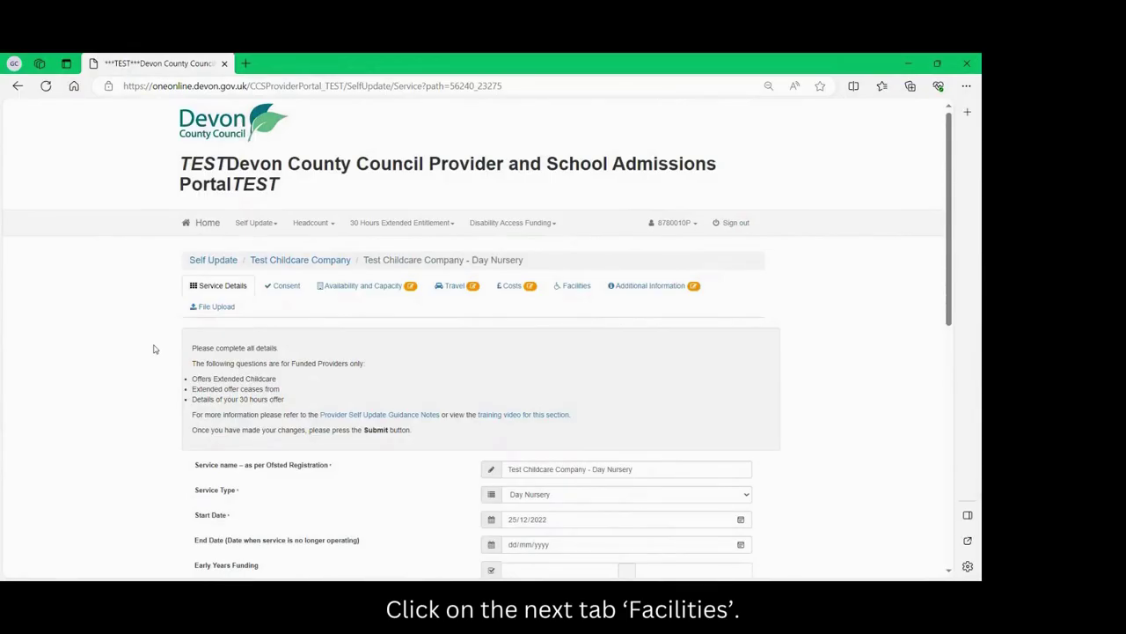
{"action": "left_click", "coordinate": [577, 291]}
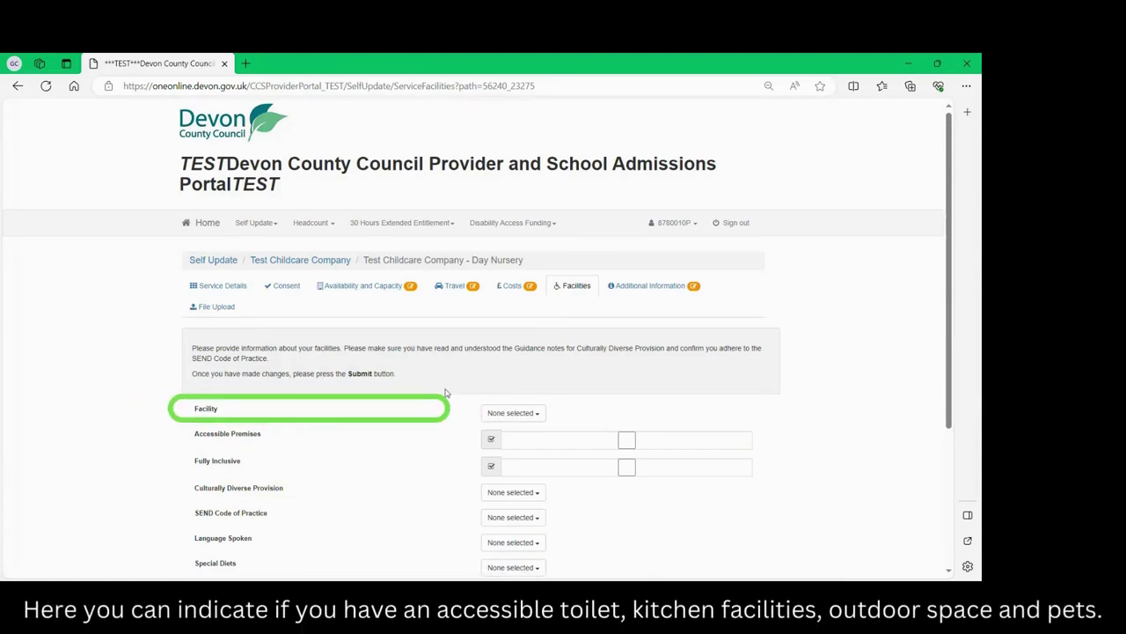
{"action": "left_click", "coordinate": [519, 413]}
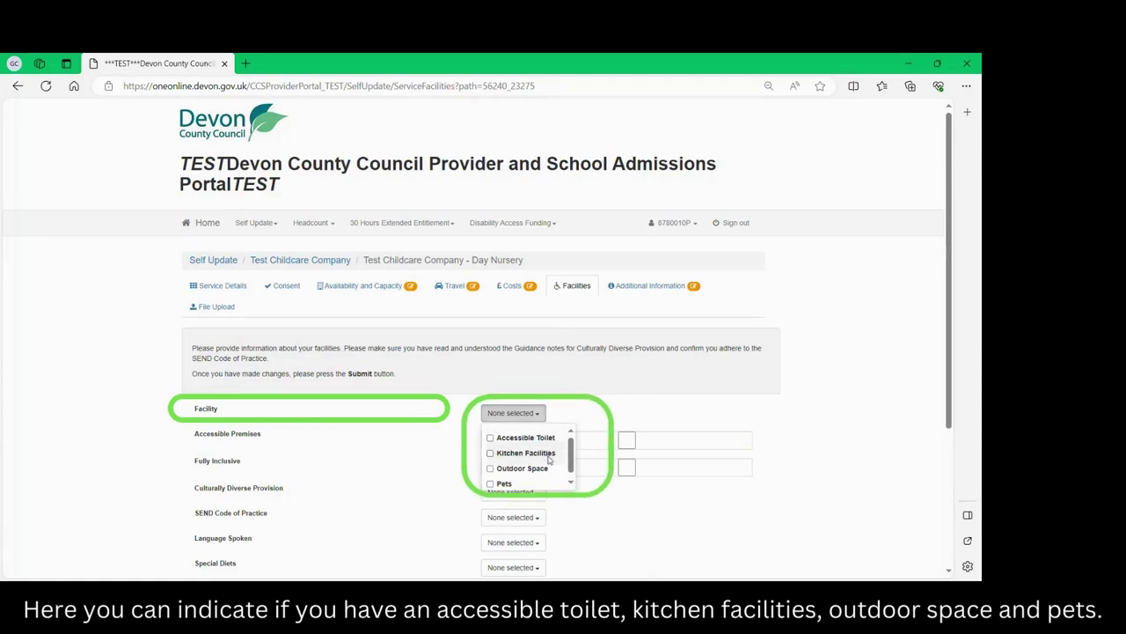
{"action": "left_click", "coordinate": [506, 484]}
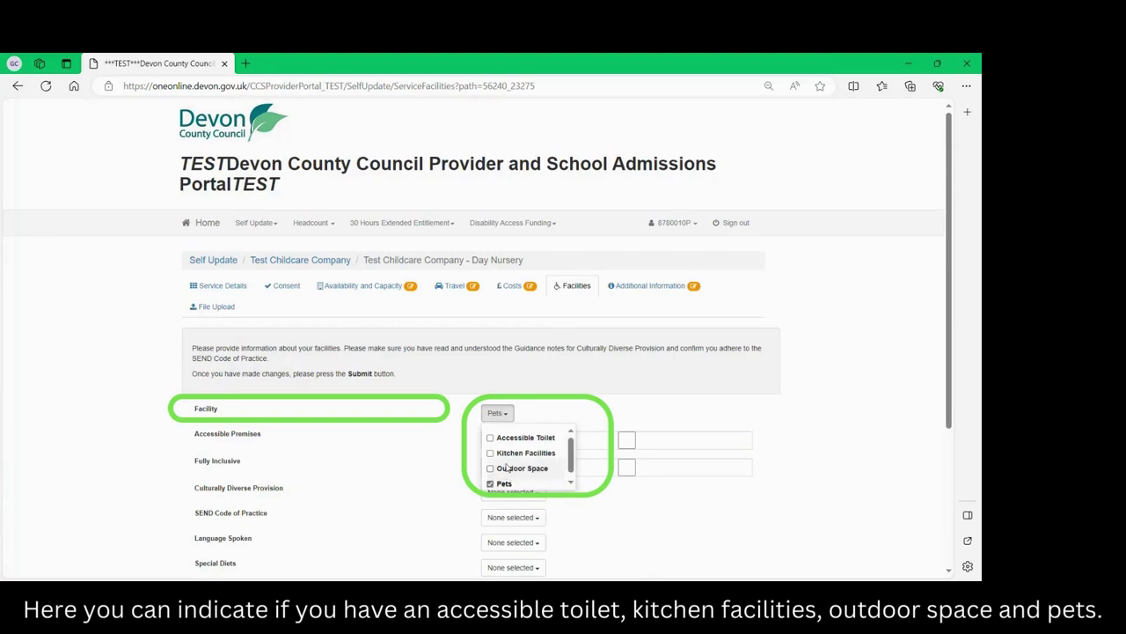
{"action": "left_click", "coordinate": [505, 438]}
{"action": "left_click", "coordinate": [536, 413]}
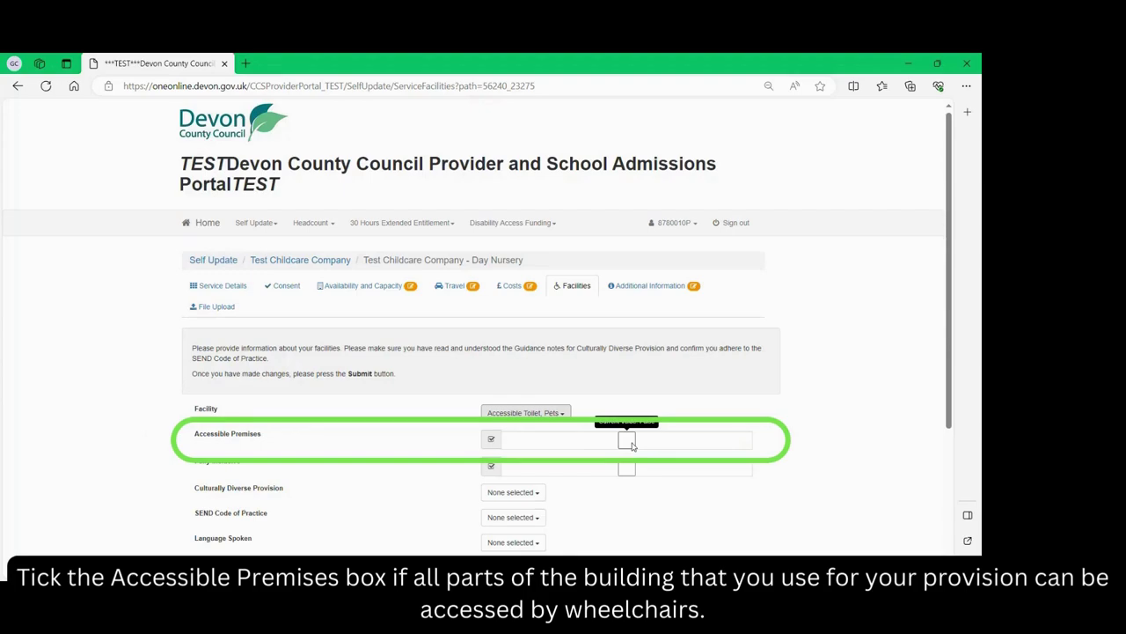
Mark the premises accessible, choose Read and understood guidance, and confirm SEND CoP adherence.
{"action": "left_click", "coordinate": [628, 442]}
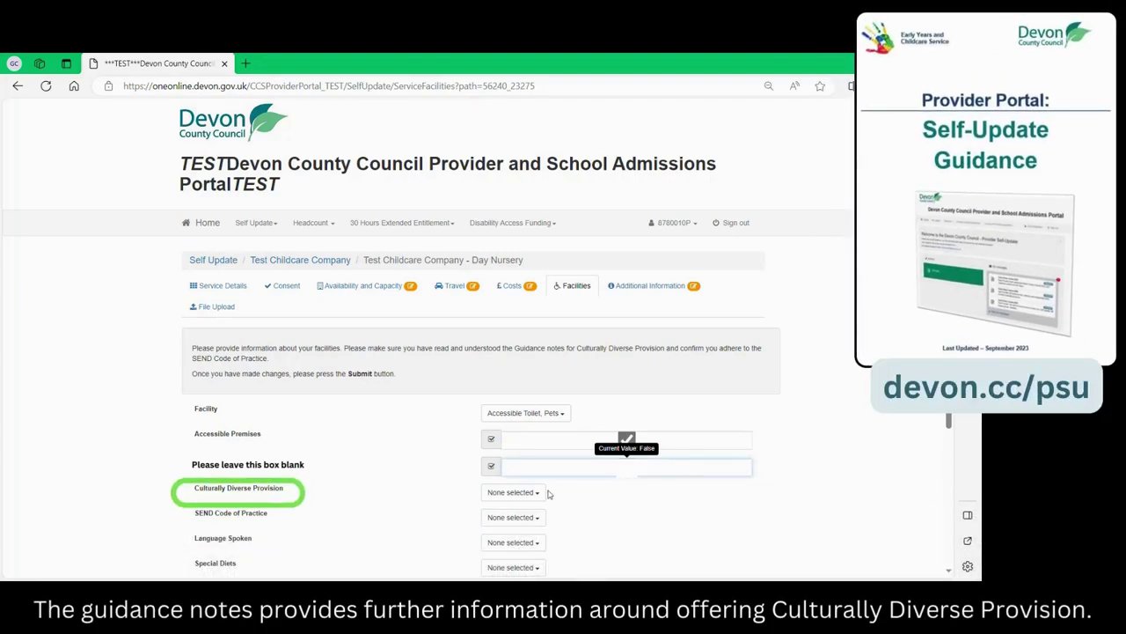
{"action": "left_click", "coordinate": [539, 493]}
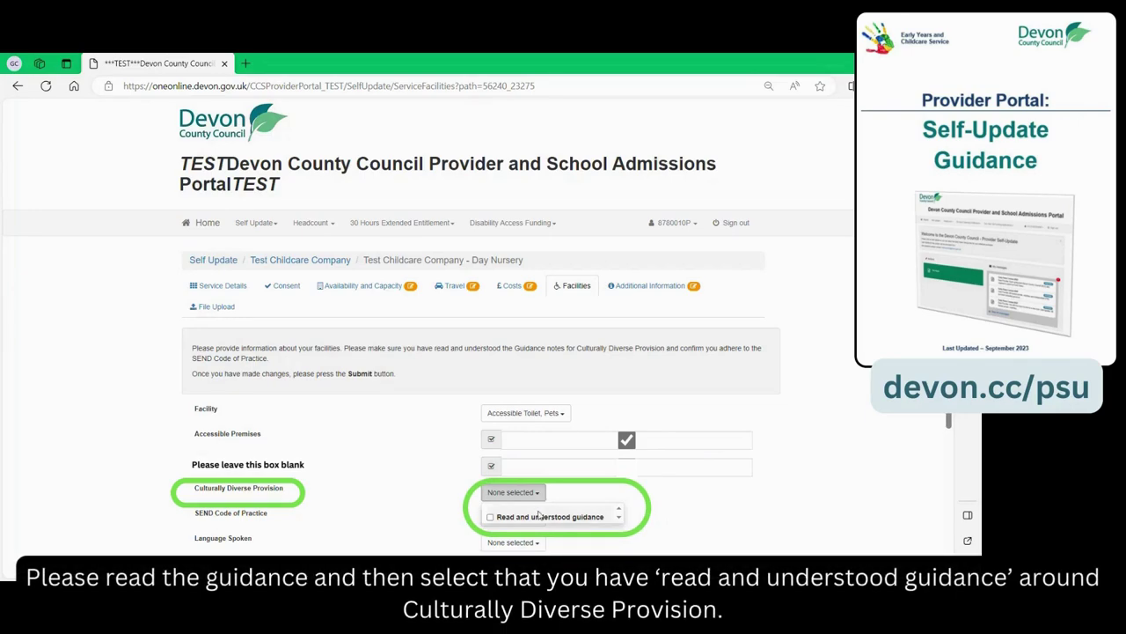
{"action": "left_click", "coordinate": [541, 518]}
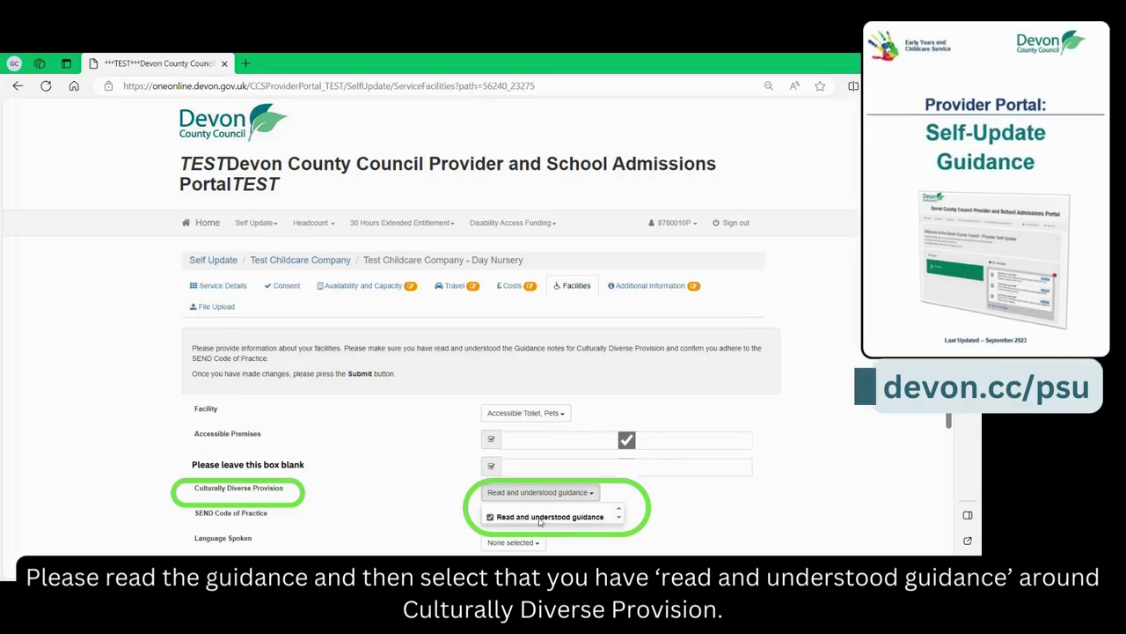
{"action": "left_click", "coordinate": [598, 535]}
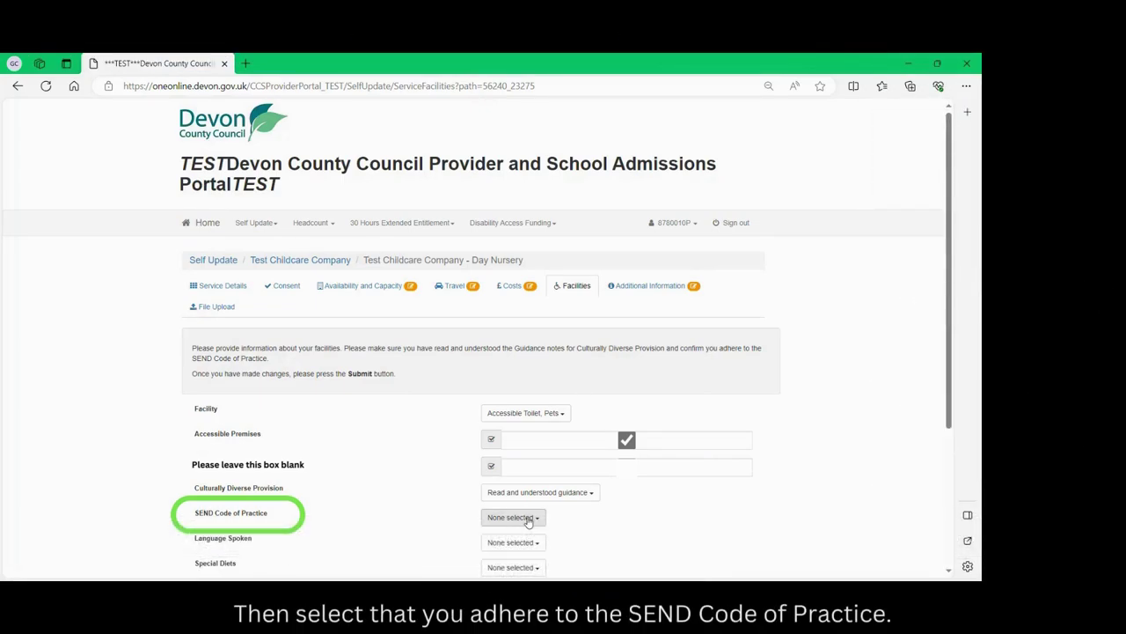
{"action": "left_click", "coordinate": [527, 518]}
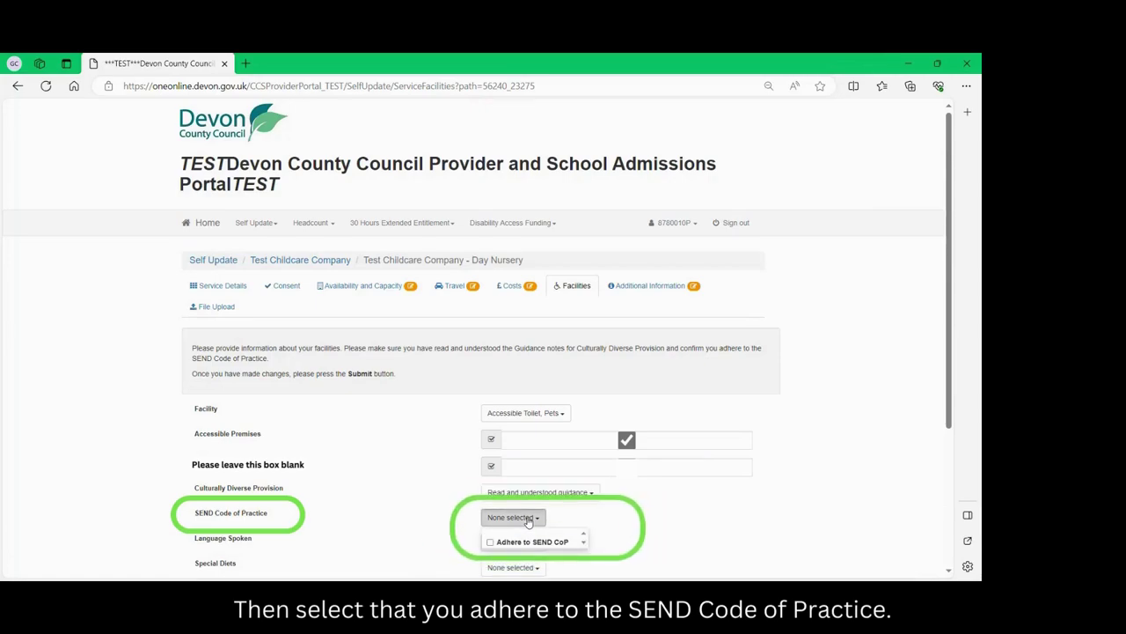
{"action": "left_click", "coordinate": [530, 542]}
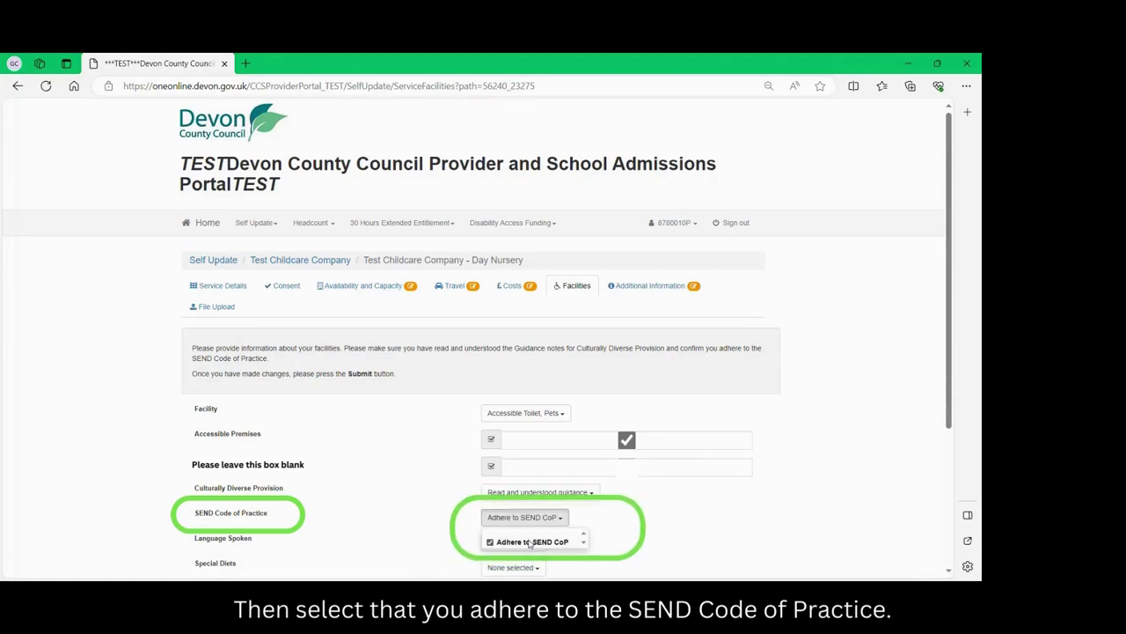
Add Ateso as a language spoken.
{"action": "scroll", "coordinate": [614, 544], "scroll_direction": "down", "scroll_amount": 3}
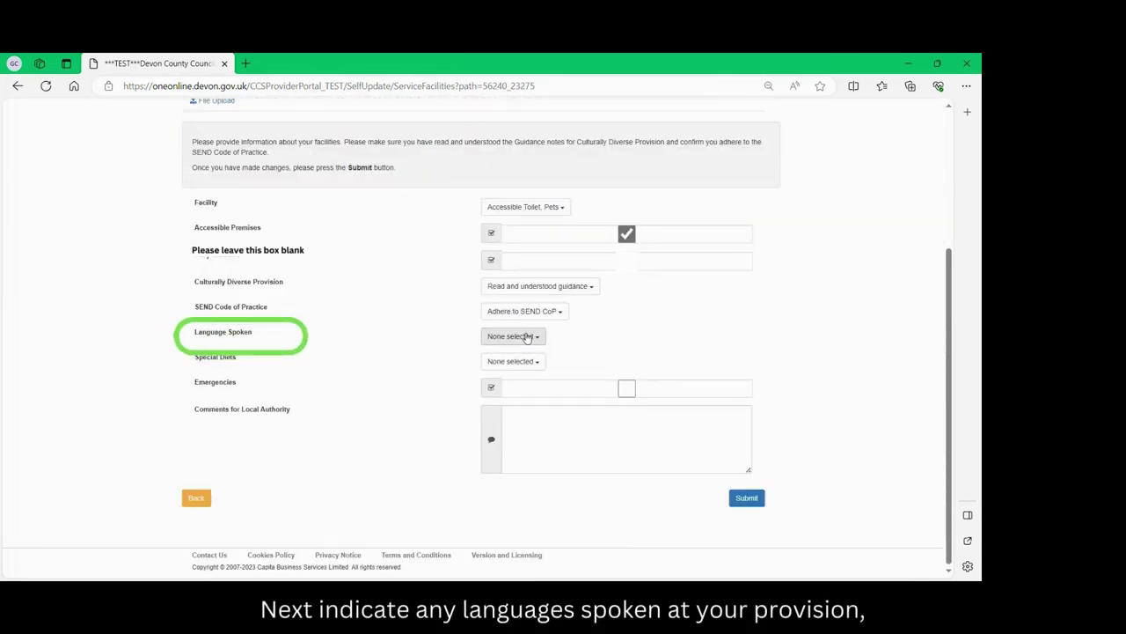
{"action": "left_click", "coordinate": [526, 337]}
{"action": "left_click", "coordinate": [515, 394]}
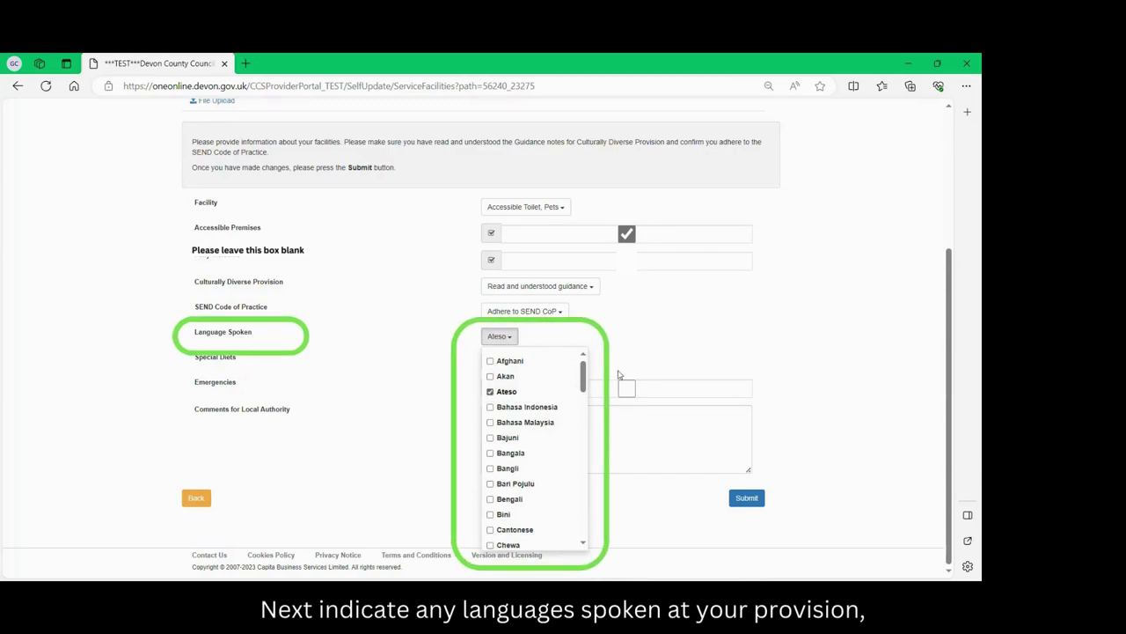
Offer all eight special diets, accept emergency short-notice care, and submit the facilities update.
{"action": "left_click", "coordinate": [619, 374]}
{"action": "left_click", "coordinate": [511, 361]}
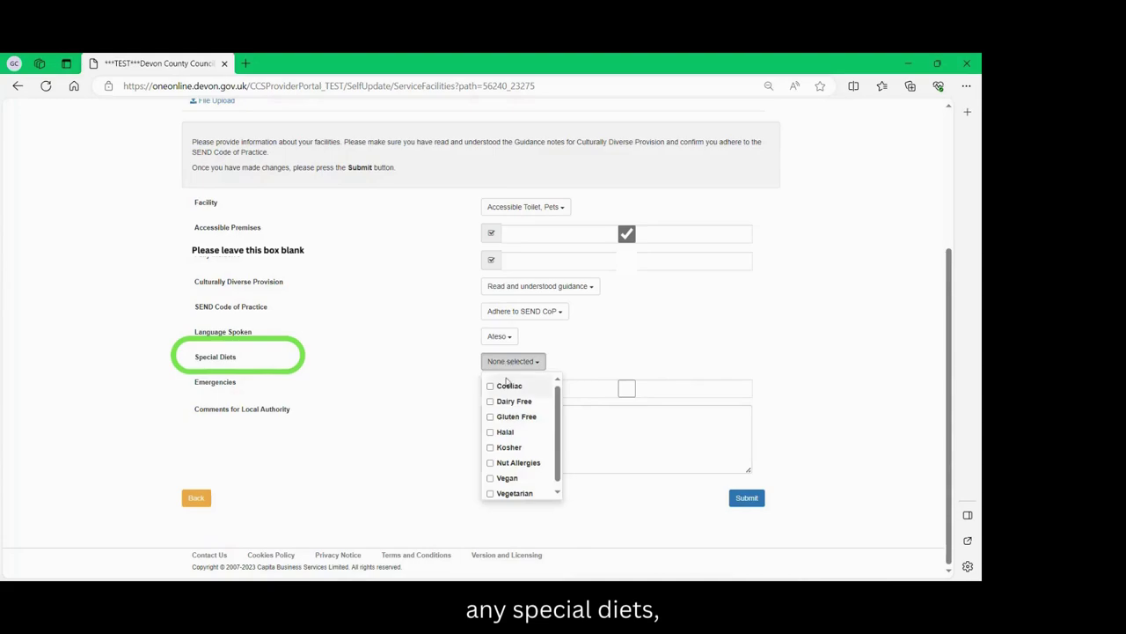
{"action": "left_click", "coordinate": [509, 385]}
{"action": "left_click", "coordinate": [514, 400]}
{"action": "left_click", "coordinate": [516, 417]}
{"action": "left_click", "coordinate": [507, 478]}
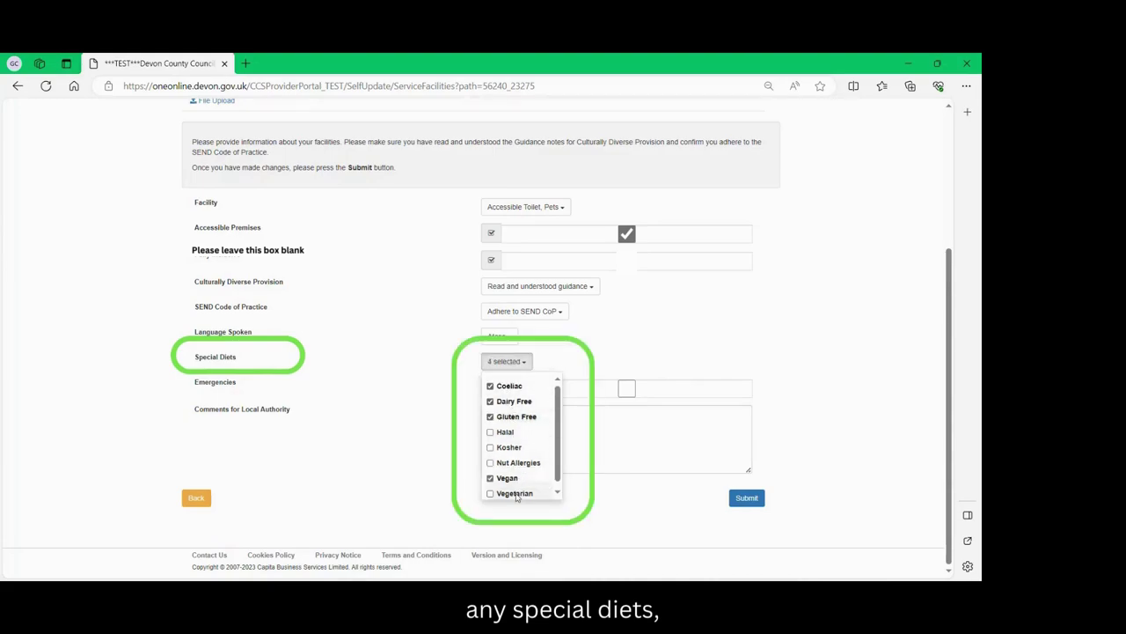
{"action": "left_click", "coordinate": [515, 493]}
{"action": "left_click", "coordinate": [518, 462]}
{"action": "left_click", "coordinate": [509, 447]}
{"action": "left_click", "coordinate": [505, 432]}
{"action": "left_click", "coordinate": [558, 390]}
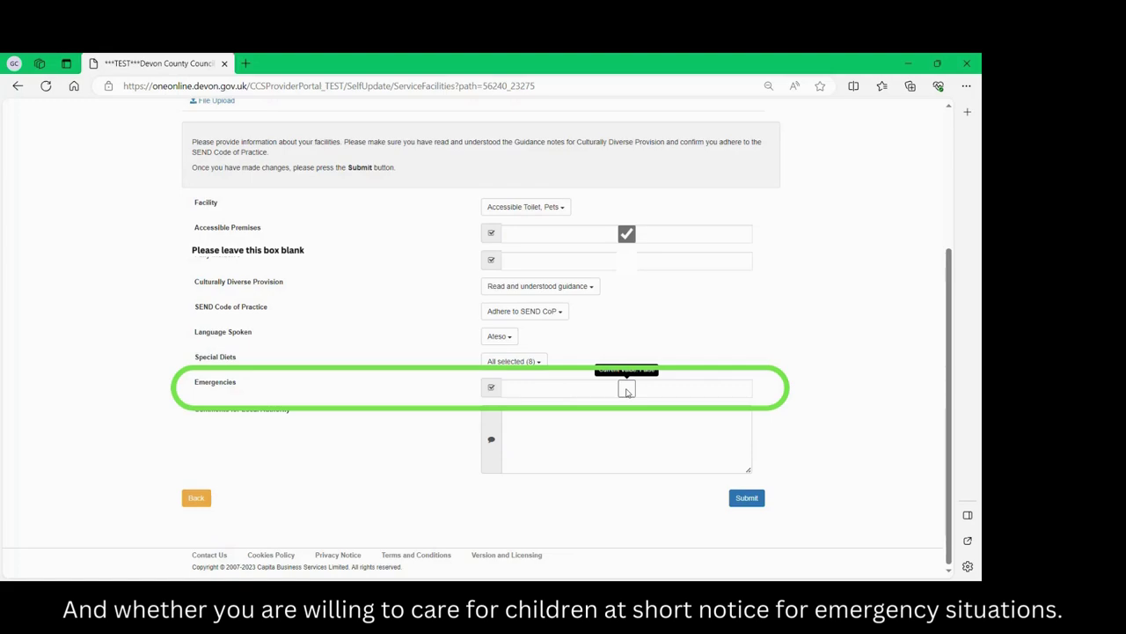
{"action": "left_click", "coordinate": [626, 388]}
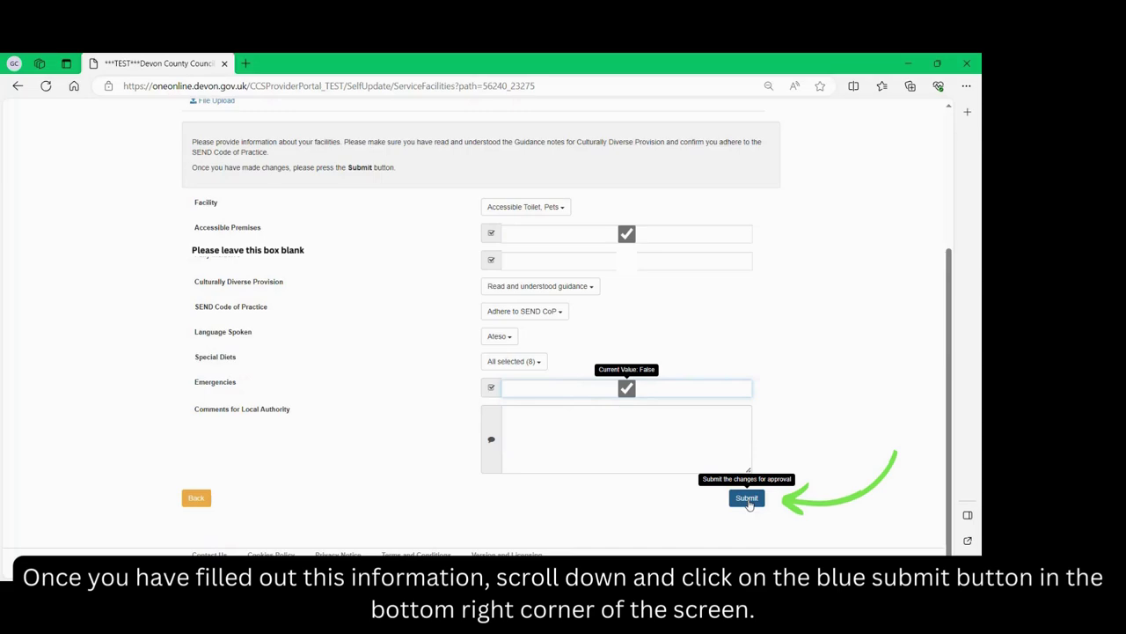
{"action": "left_click", "coordinate": [747, 498]}
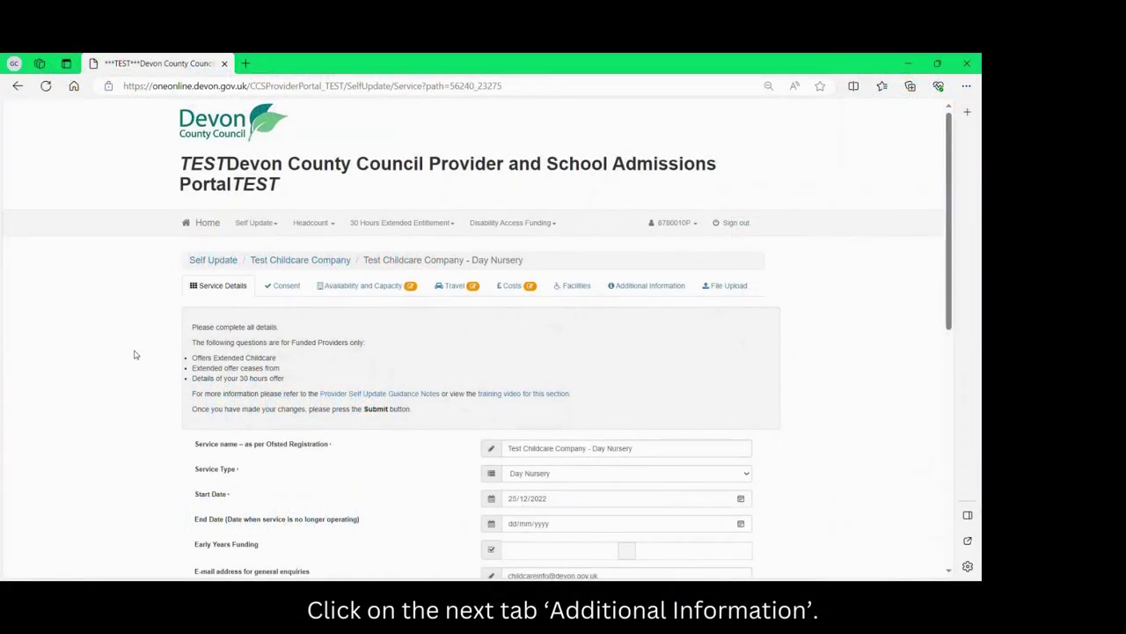
Open Additional Information and scroll through its questions, showing Private Organisation as management structure.
{"action": "left_click", "coordinate": [648, 286]}
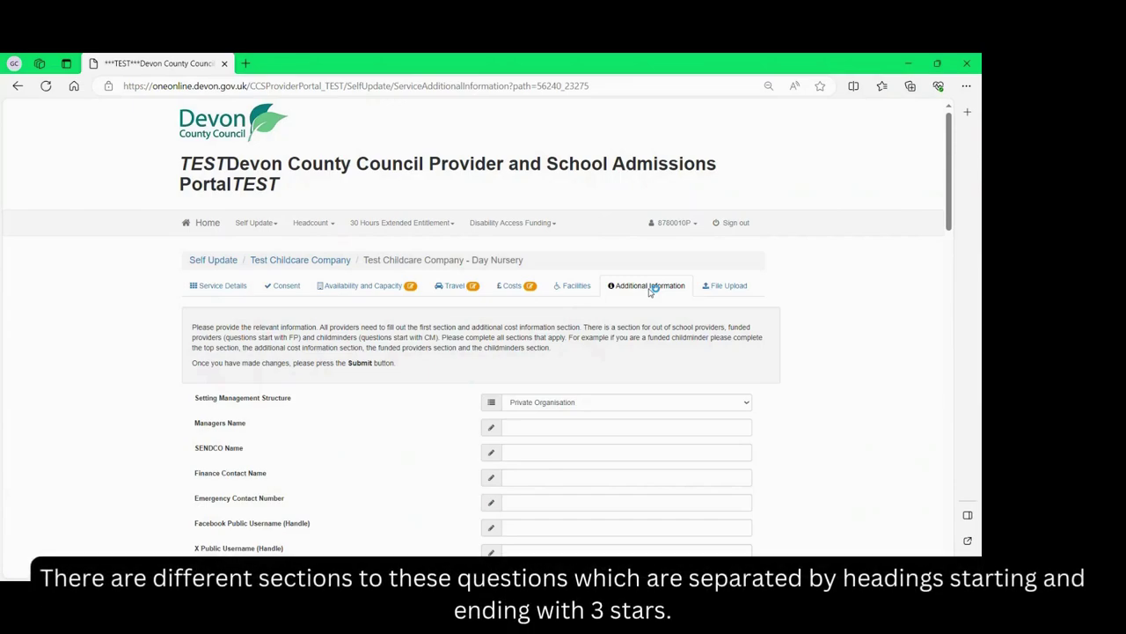
{"action": "scroll", "coordinate": [650, 291], "scroll_direction": "down", "scroll_amount": 5}
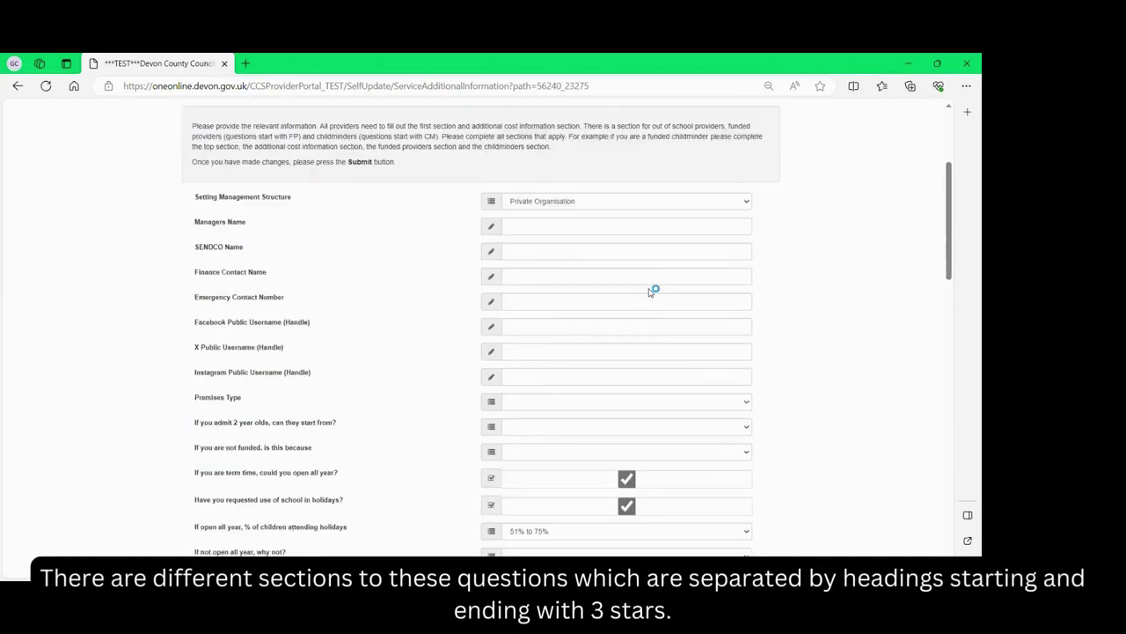
{"action": "scroll", "coordinate": [651, 291], "scroll_direction": "down", "scroll_amount": 3}
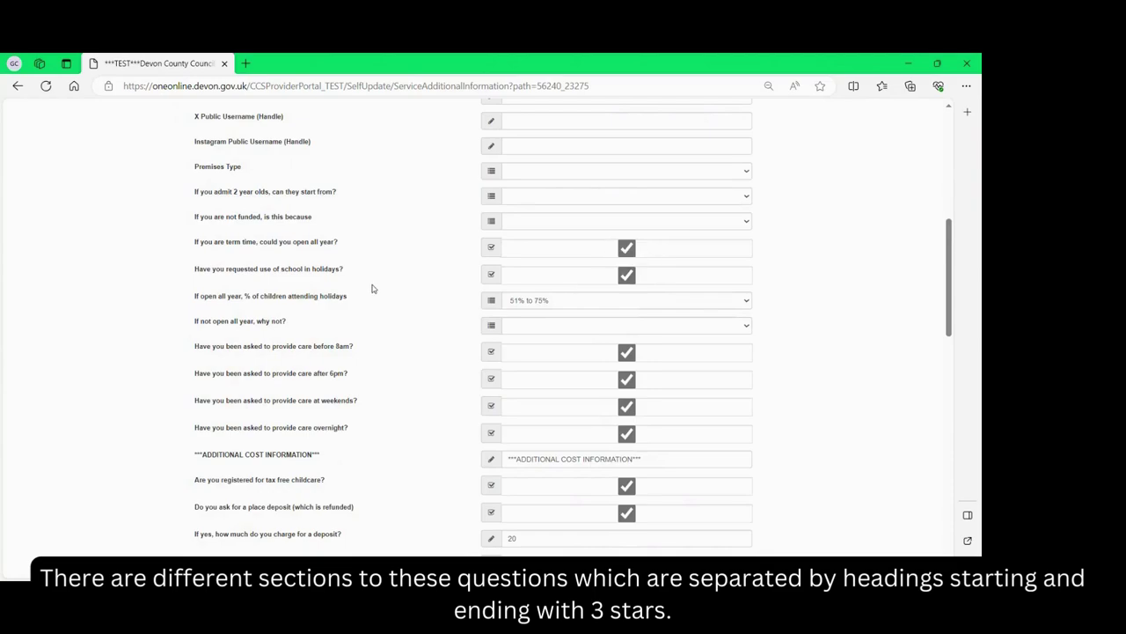
{"action": "scroll", "coordinate": [331, 320], "scroll_direction": "down", "scroll_amount": 1}
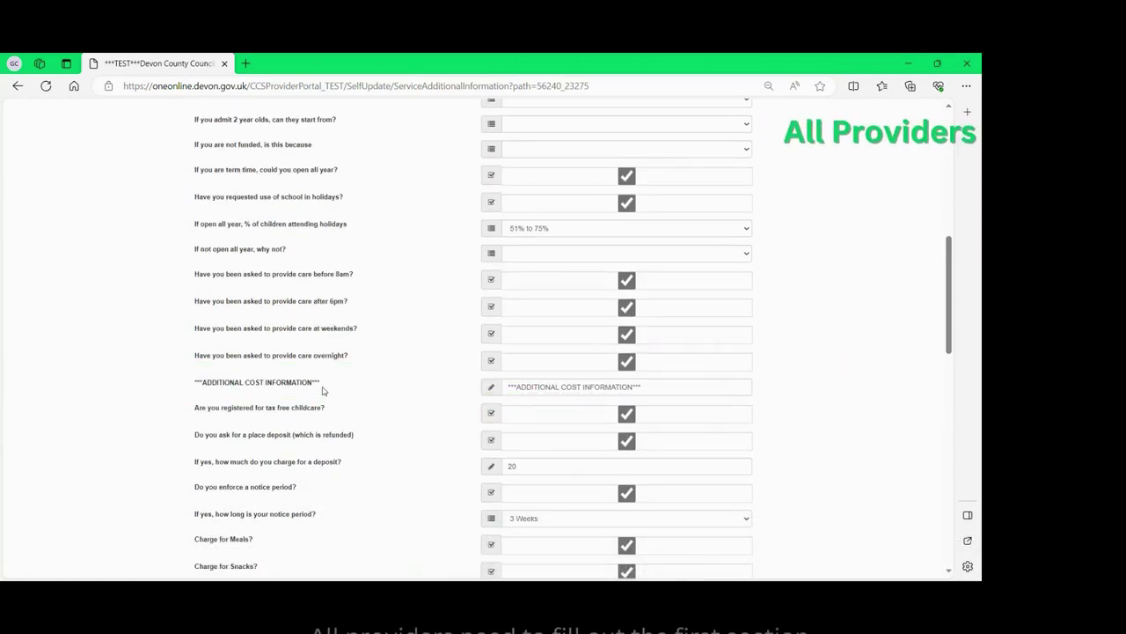
{"action": "scroll", "coordinate": [322, 391], "scroll_direction": "up", "scroll_amount": 5}
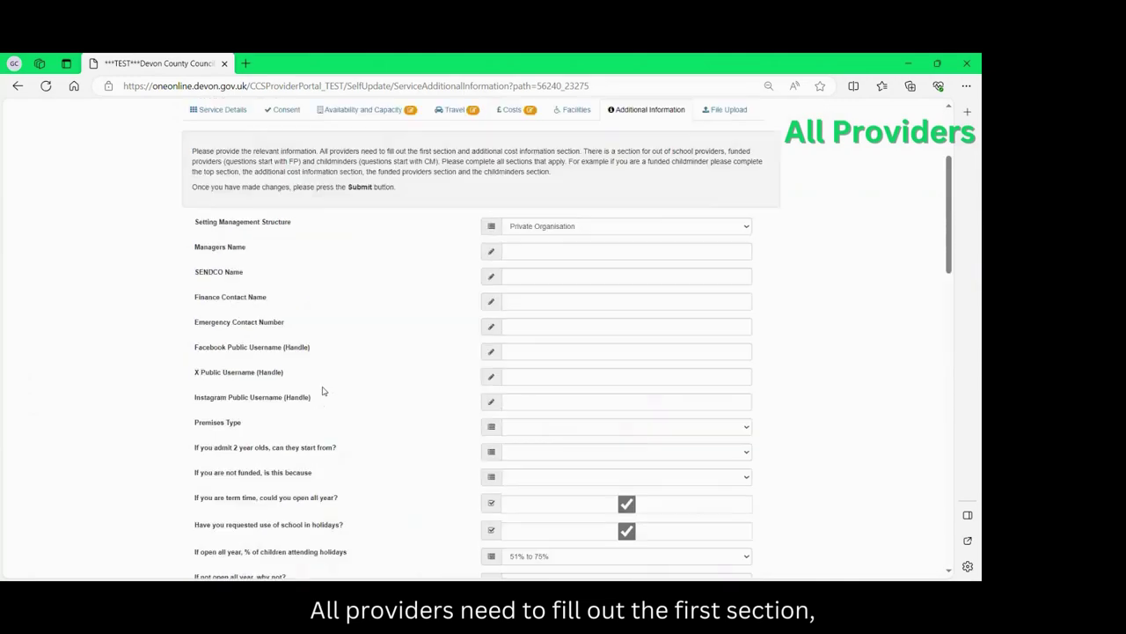
{"action": "scroll", "coordinate": [322, 391], "scroll_direction": "down", "scroll_amount": 2}
{"action": "scroll", "coordinate": [322, 390], "scroll_direction": "down", "scroll_amount": 1}
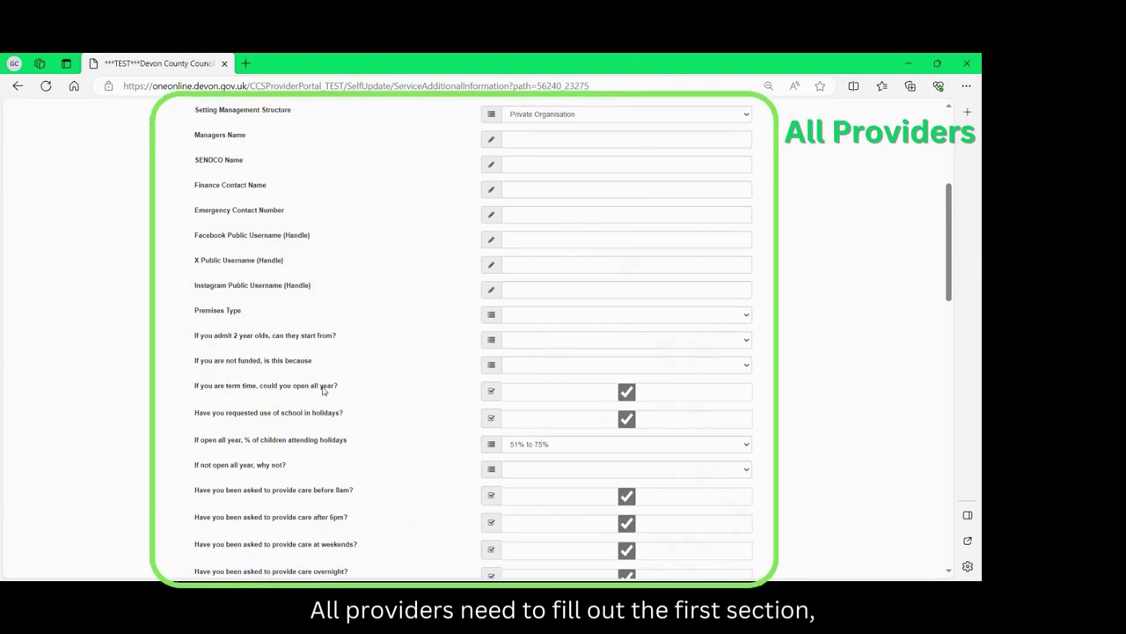
{"action": "scroll", "coordinate": [322, 391], "scroll_direction": "down", "scroll_amount": 2}
{"action": "scroll", "coordinate": [322, 391], "scroll_direction": "down", "scroll_amount": 5}
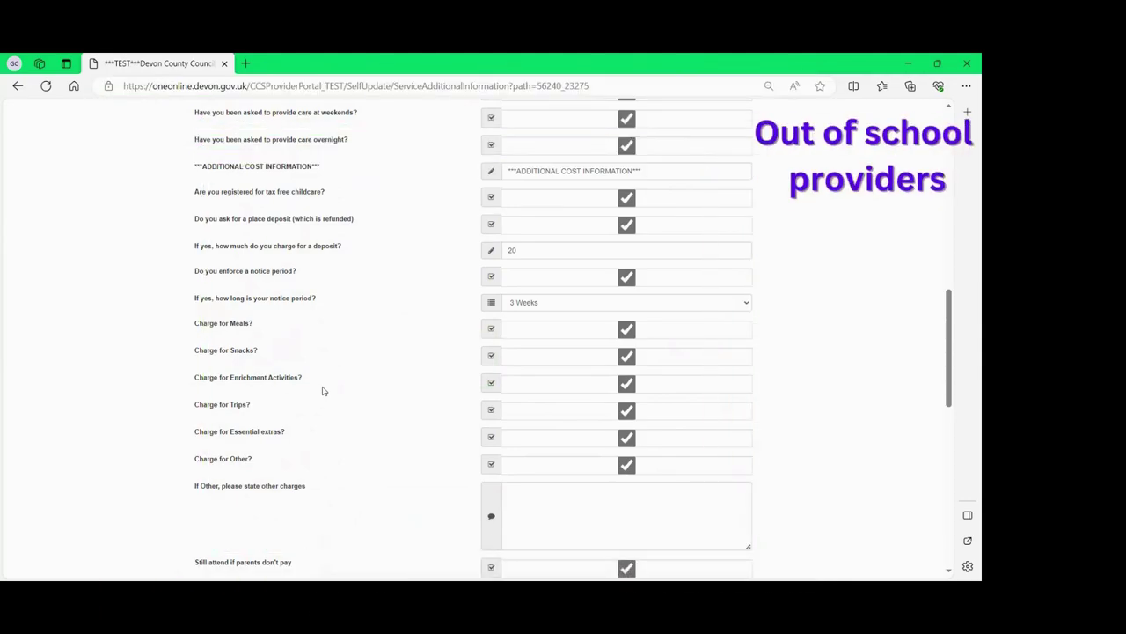
{"action": "scroll", "coordinate": [322, 390], "scroll_direction": "down", "scroll_amount": 2}
{"action": "scroll", "coordinate": [322, 391], "scroll_direction": "down", "scroll_amount": 5}
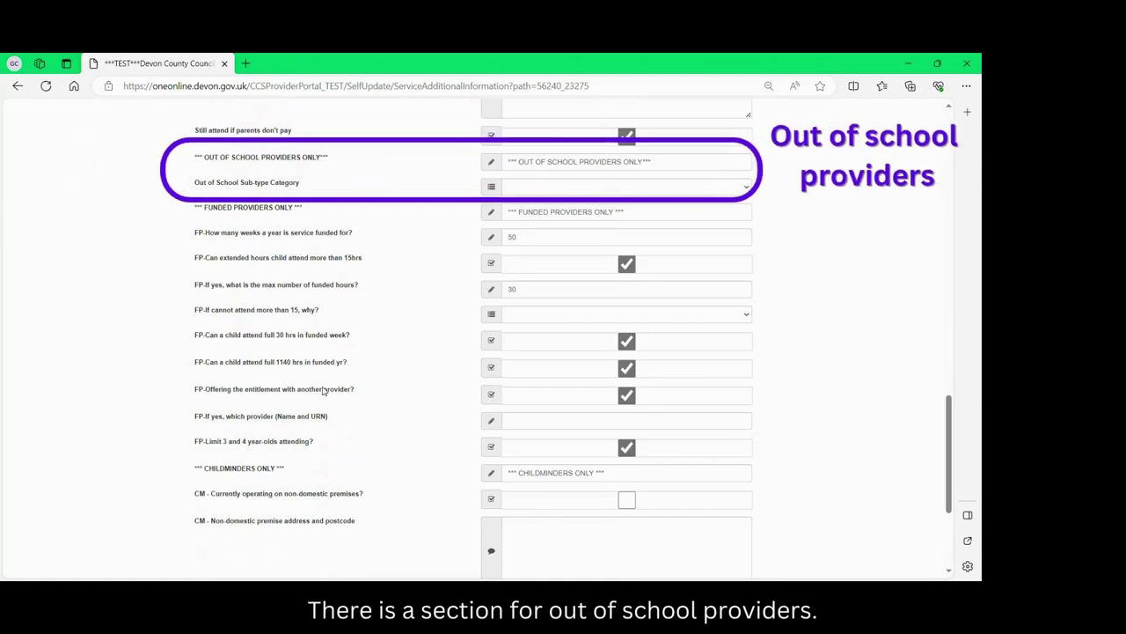
{"action": "scroll", "coordinate": [322, 391], "scroll_direction": "down", "scroll_amount": 1}
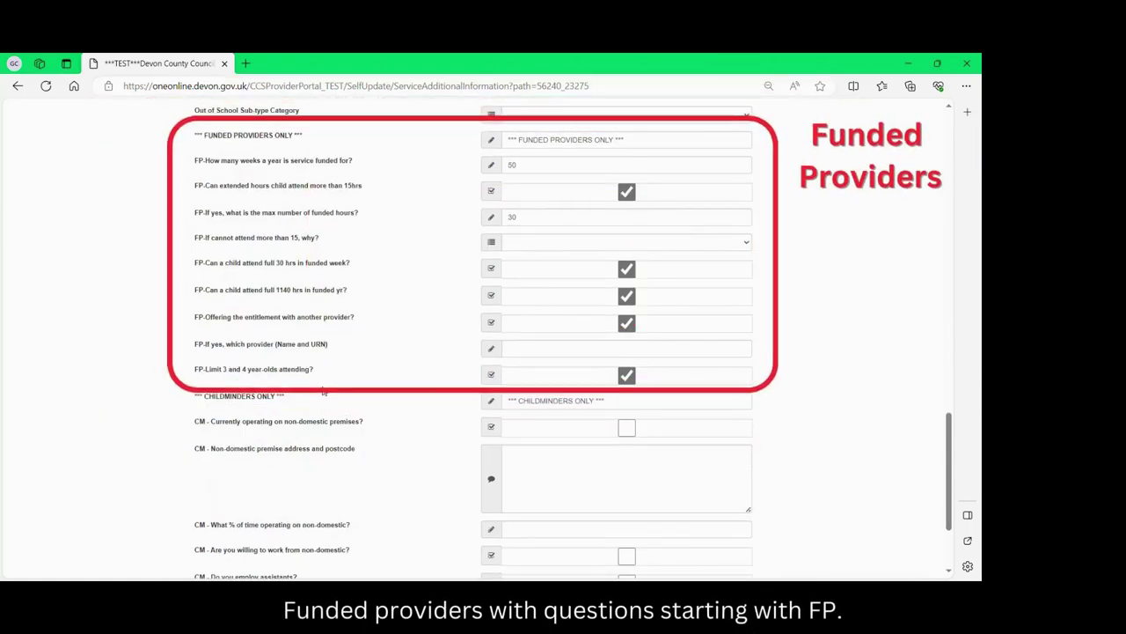
{"action": "scroll", "coordinate": [322, 391], "scroll_direction": "down", "scroll_amount": 2}
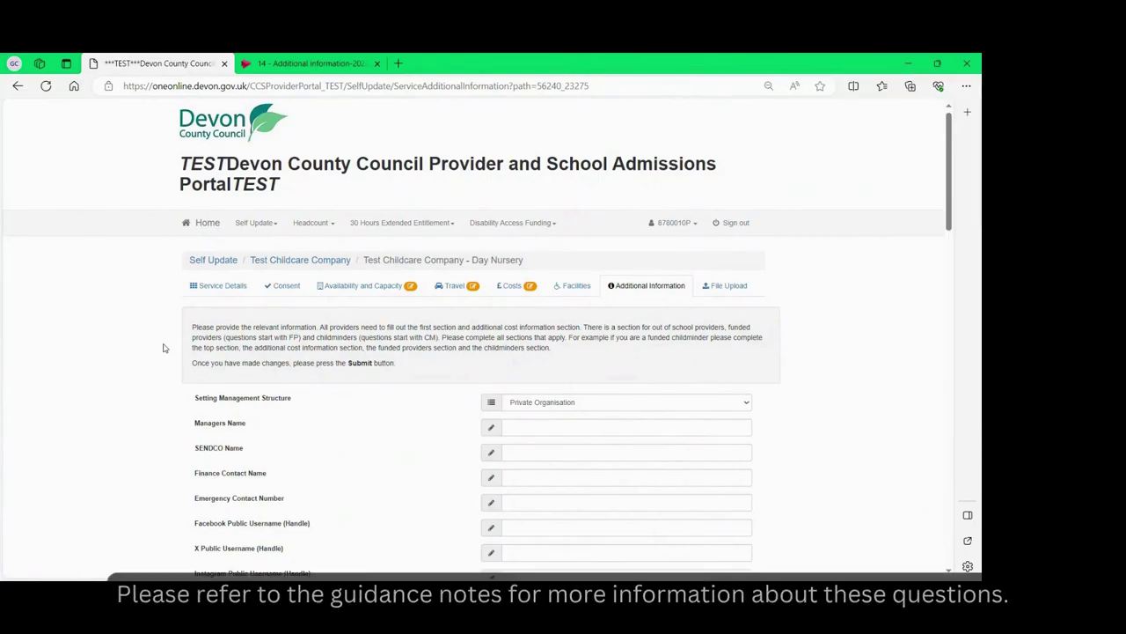
Enter the manager's, SENDCO's and finance contact's names in the contact fields.
{"action": "left_click", "coordinate": [522, 427]}
{"action": "type", "text": "John Smith"}
{"action": "key", "text": "Tab"}
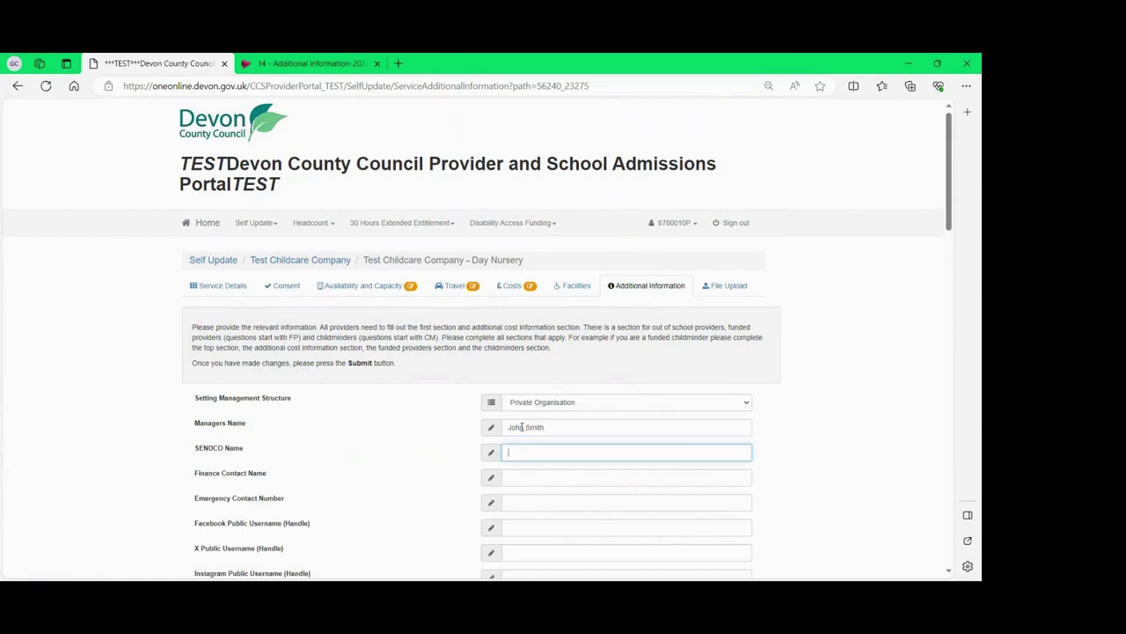
{"action": "key", "text": "Tab"}
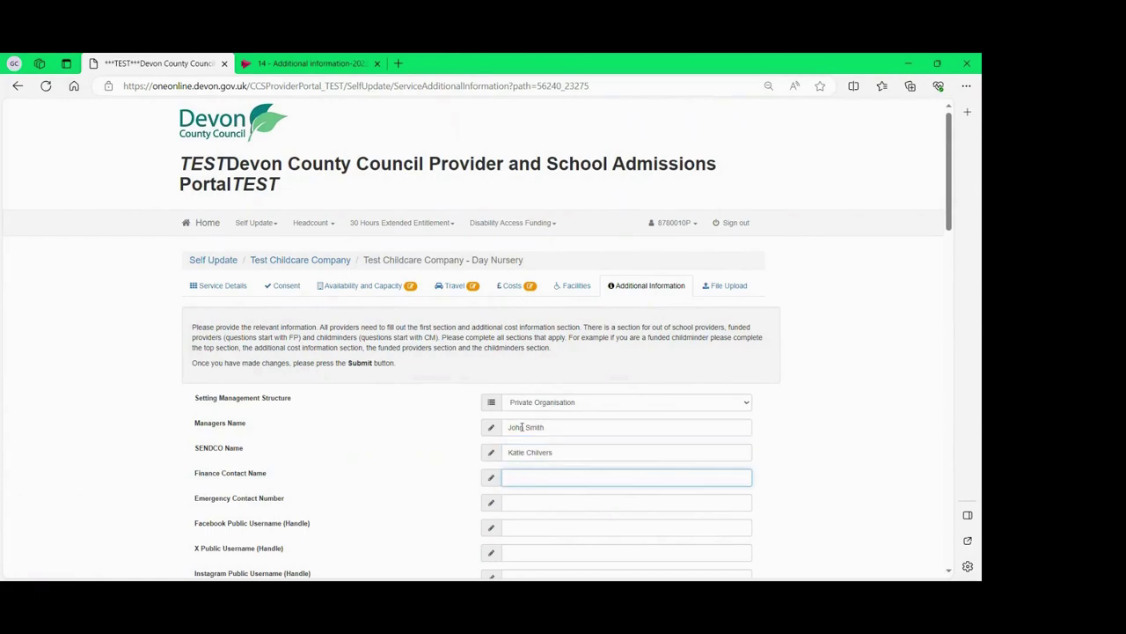
{"action": "key", "text": "Tab"}
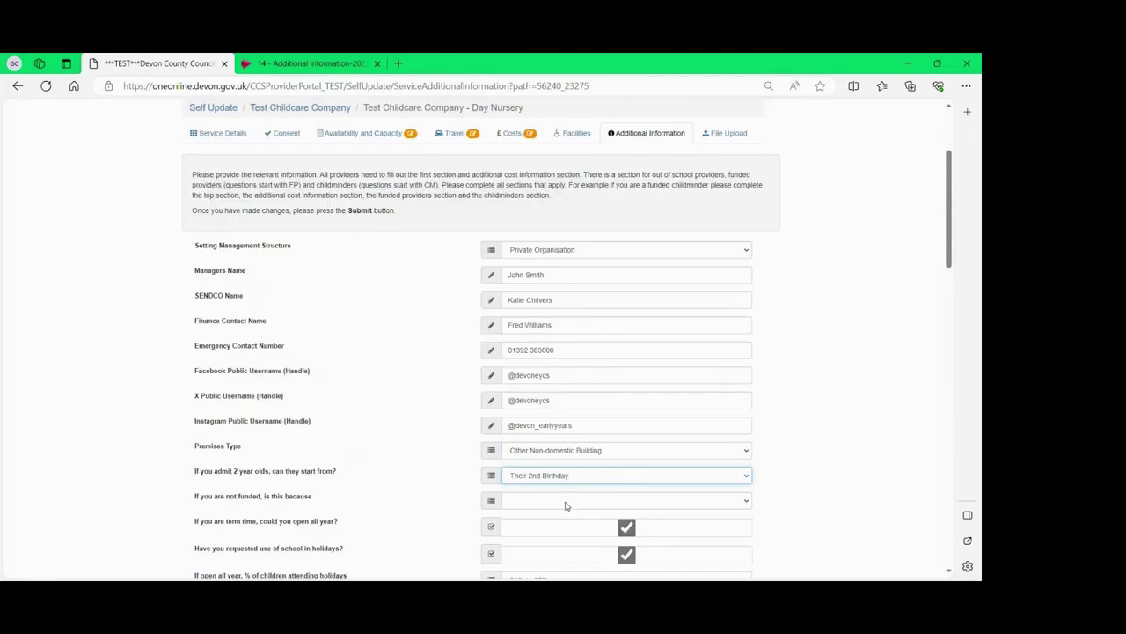
Submit the additional information, including social media and premises details, for approval.
{"action": "scroll", "coordinate": [566, 503], "scroll_direction": "down", "scroll_amount": 4}
{"action": "scroll", "coordinate": [566, 505], "scroll_direction": "up", "scroll_amount": 1}
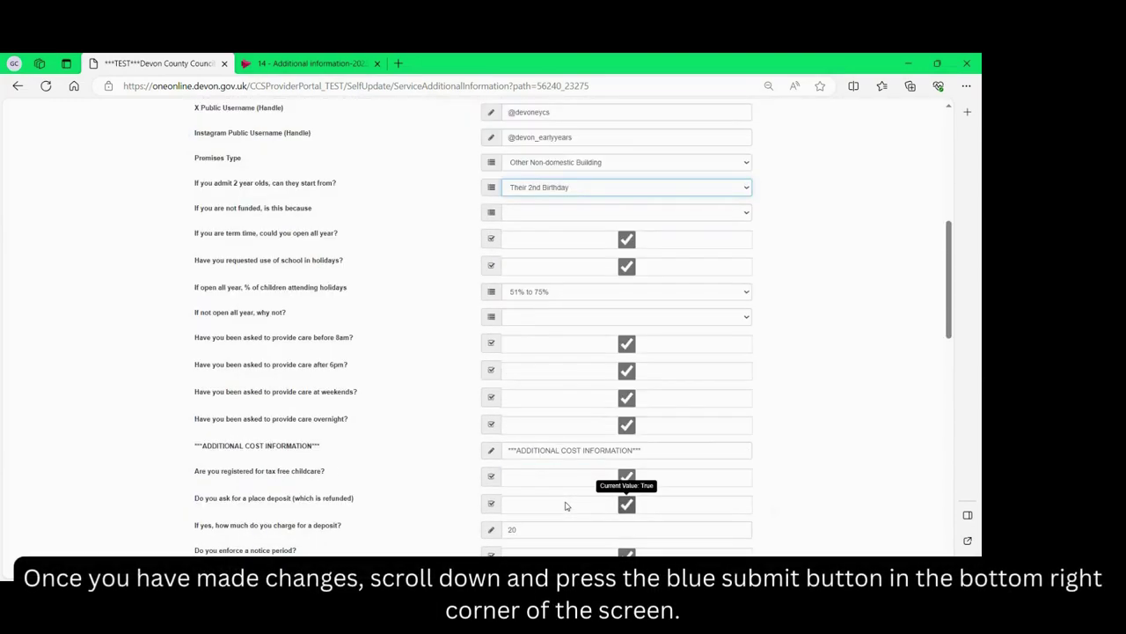
{"action": "scroll", "coordinate": [565, 505], "scroll_direction": "down", "scroll_amount": 12}
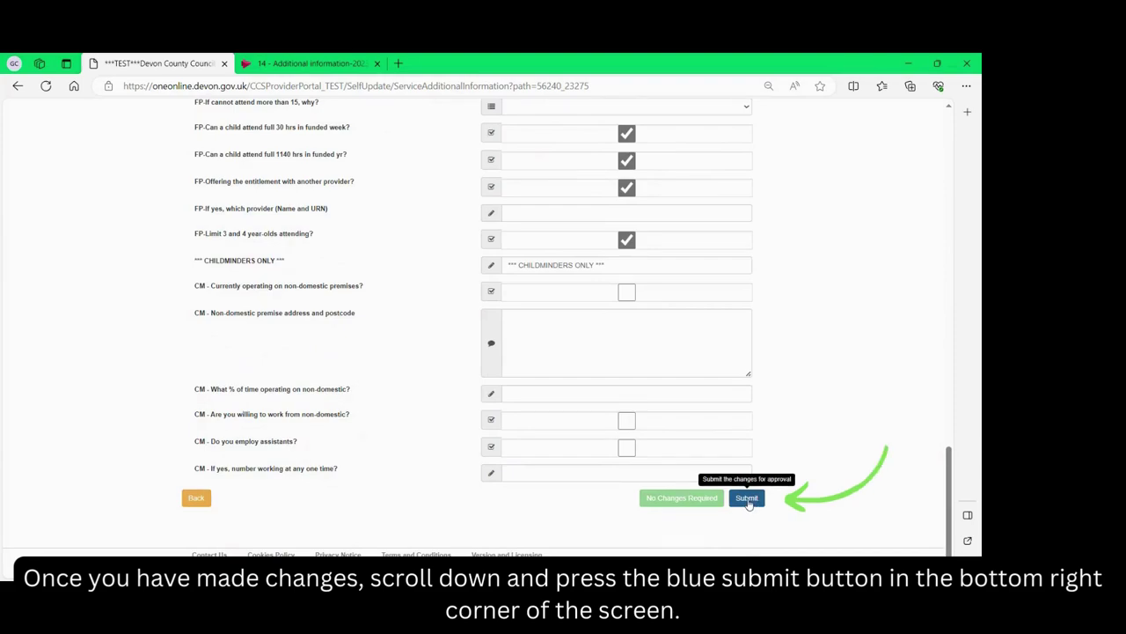
{"action": "left_click", "coordinate": [748, 498]}
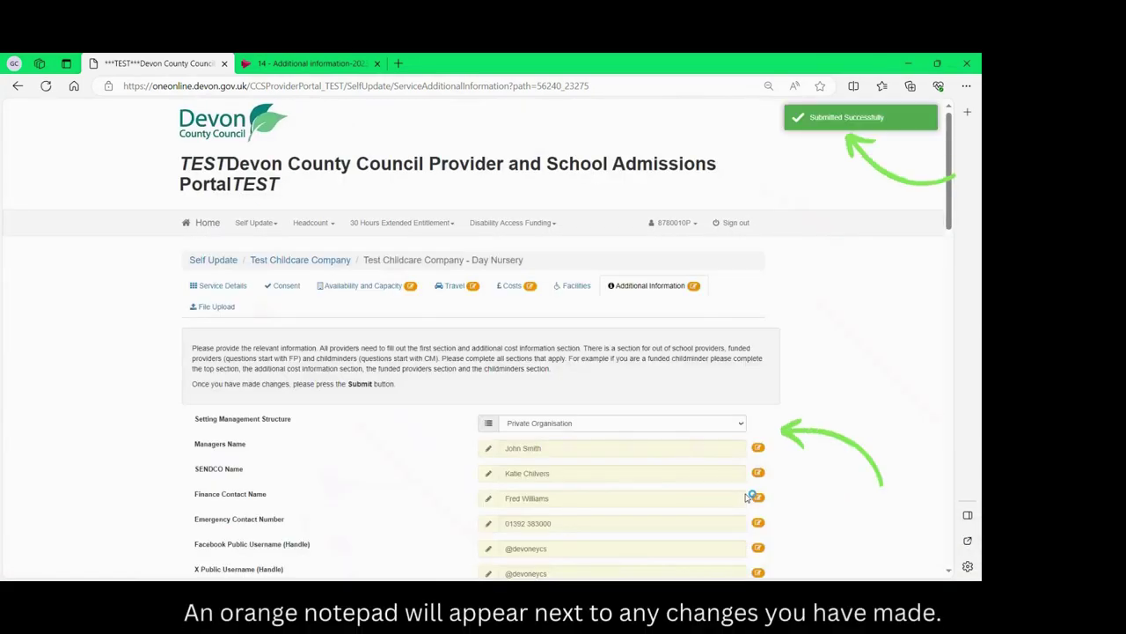
{"action": "scroll", "coordinate": [747, 498], "scroll_direction": "down", "scroll_amount": 1}
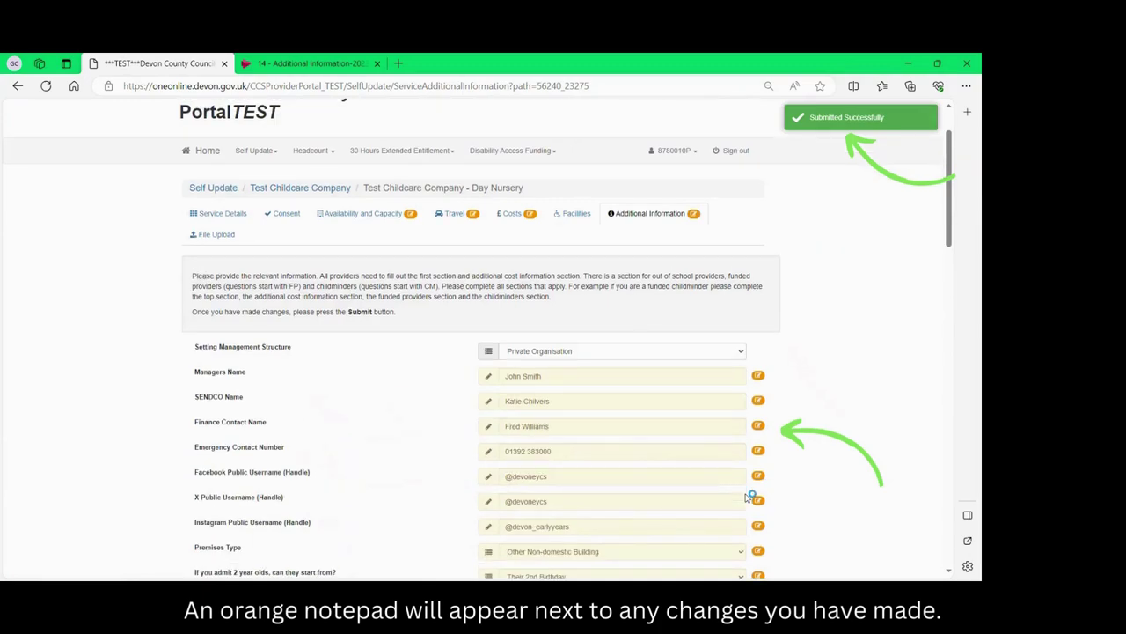